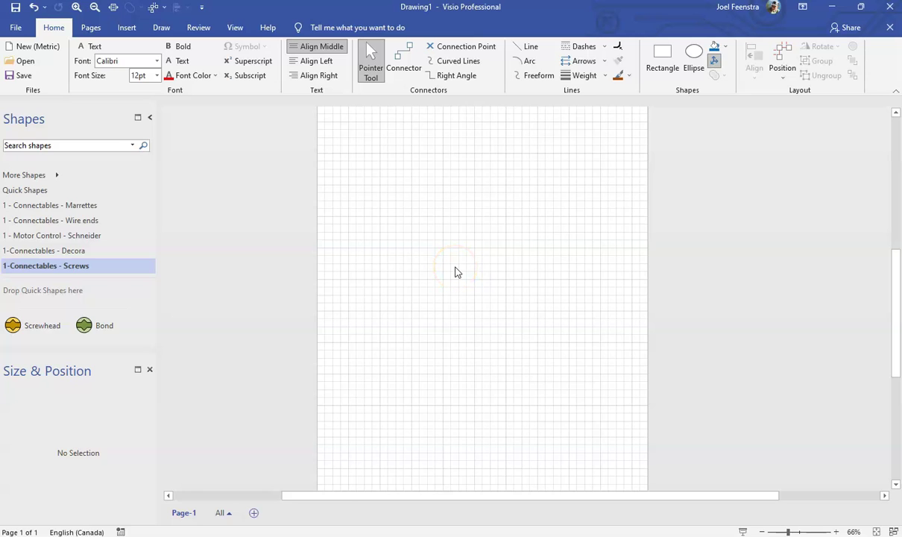
Draw a rectangle about 45 mm wide and 65 mm high in the left half of the page and remove its fill.
{"action": "left_click", "coordinate": [63, 251]}
{"action": "left_click", "coordinate": [89, 239]}
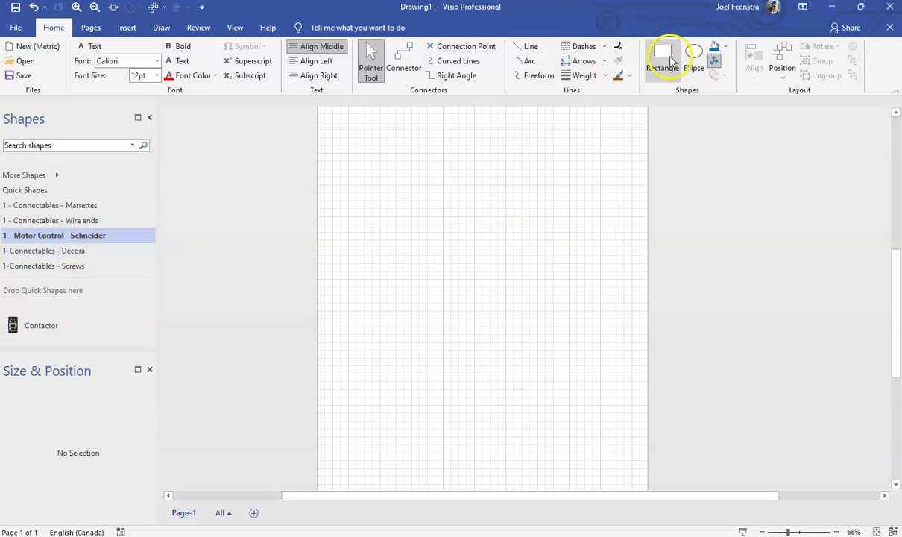
{"action": "left_click", "coordinate": [663, 55]}
{"action": "left_click_drag", "start_coordinate": [389, 211], "coordinate": [456, 311]}
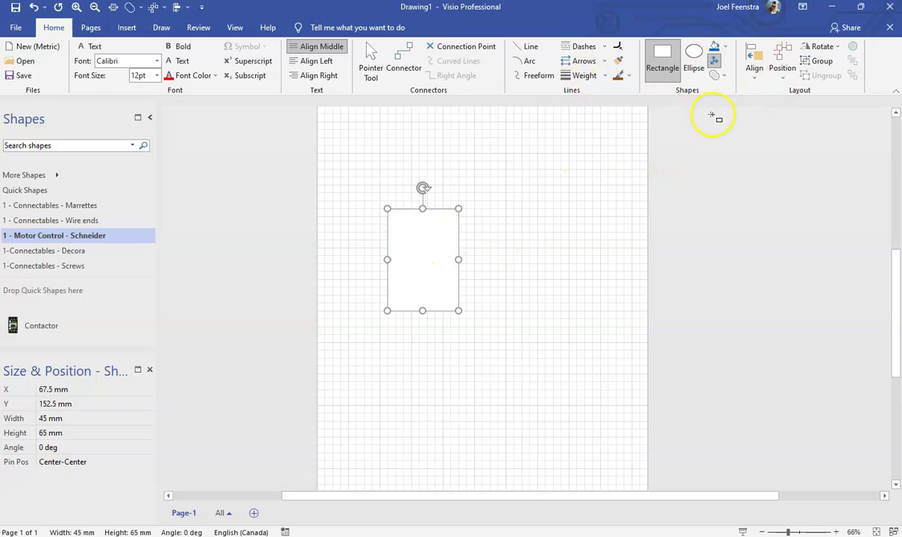
{"action": "left_click", "coordinate": [729, 50]}
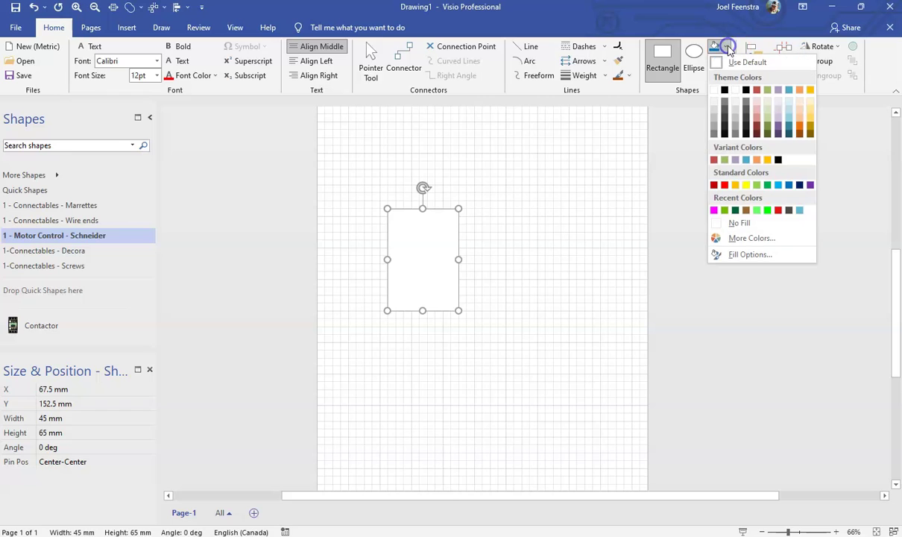
{"action": "left_click", "coordinate": [716, 225]}
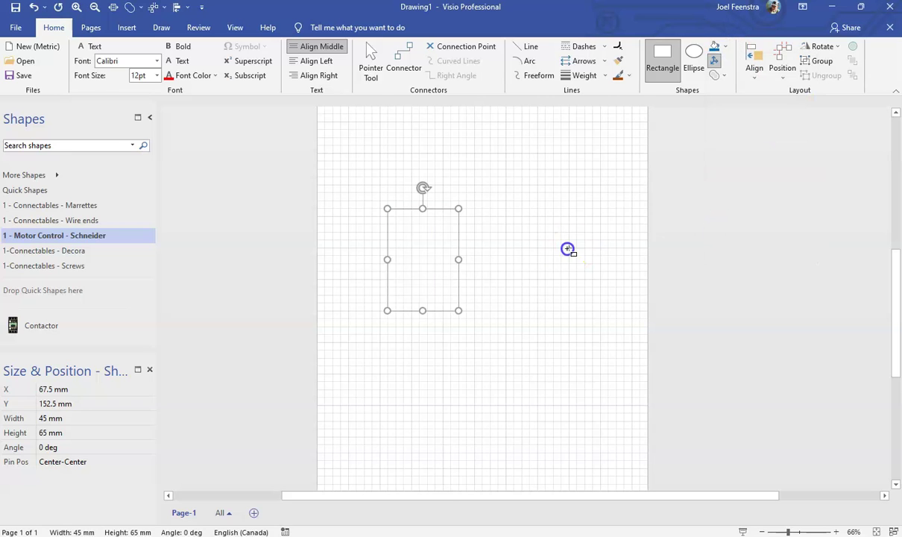
{"action": "left_click", "coordinate": [568, 249]}
{"action": "left_click", "coordinate": [370, 60]}
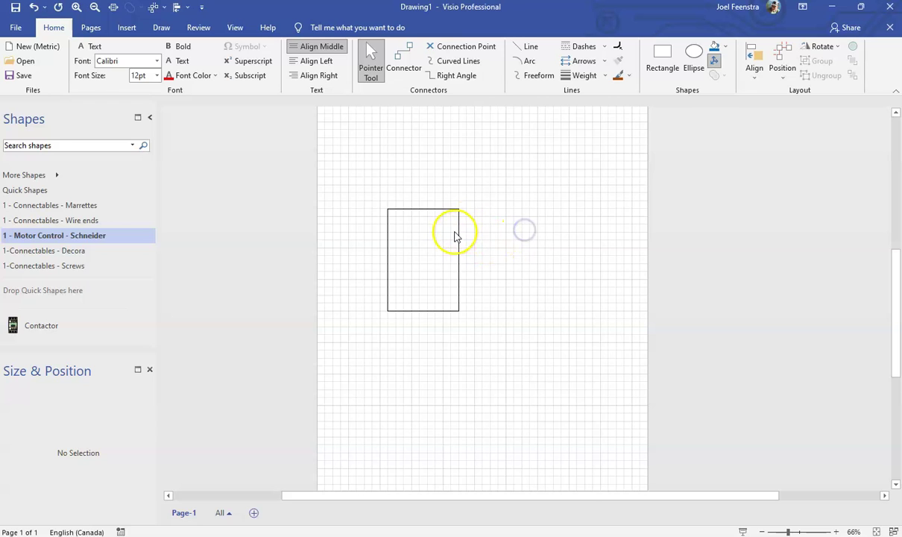
Move the unfilled rectangle by its outline to about X 62.5 mm, Y 157.5 mm.
{"action": "left_click_drag", "start_coordinate": [460, 234], "coordinate": [549, 209]}
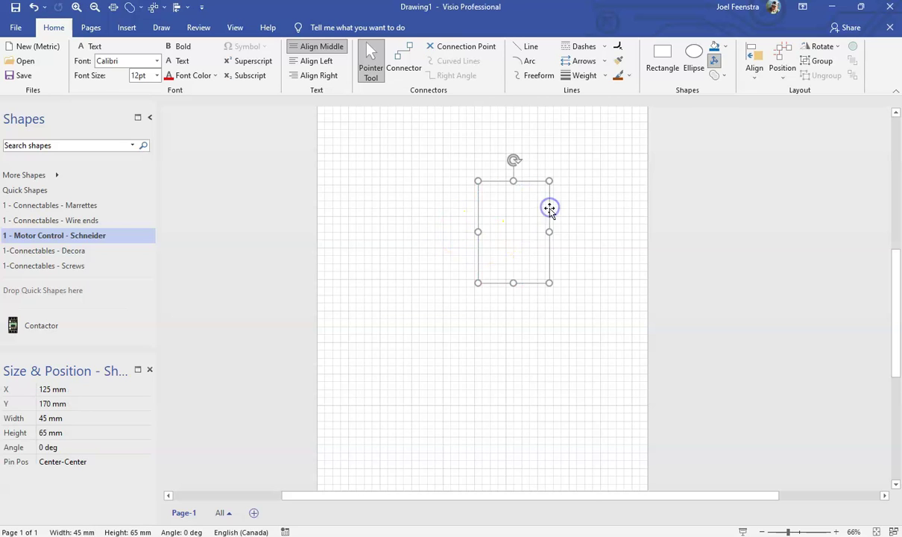
{"action": "left_click_drag", "start_coordinate": [456, 221], "coordinate": [448, 224]}
{"action": "left_click", "coordinate": [485, 244]}
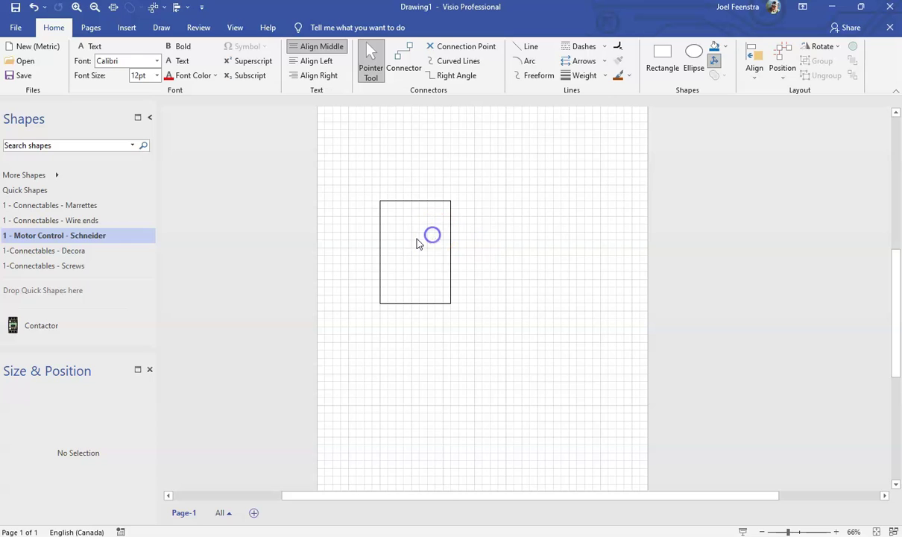
{"action": "left_click_drag", "start_coordinate": [427, 223], "coordinate": [569, 252]}
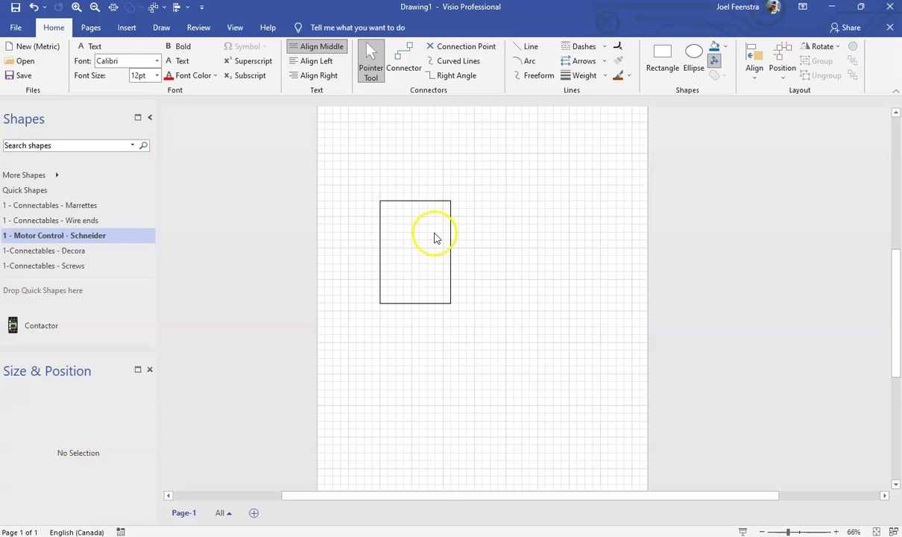
Set the rectangle's outline to the short-dash line pattern.
{"action": "scroll", "coordinate": [426, 239], "scroll_direction": "up", "scroll_amount": 3}
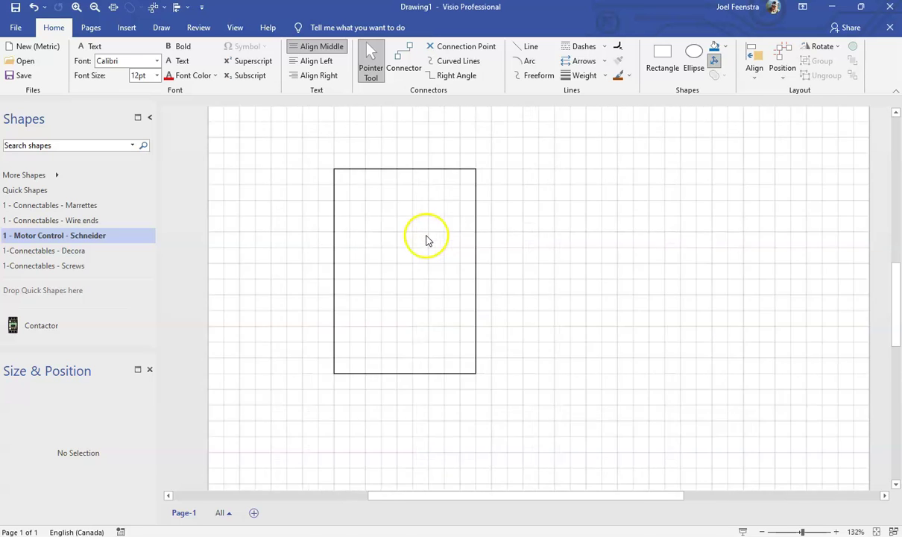
{"action": "scroll", "coordinate": [426, 239], "scroll_direction": "up", "scroll_amount": 1}
{"action": "left_click", "coordinate": [487, 202]}
{"action": "left_click", "coordinate": [588, 47]}
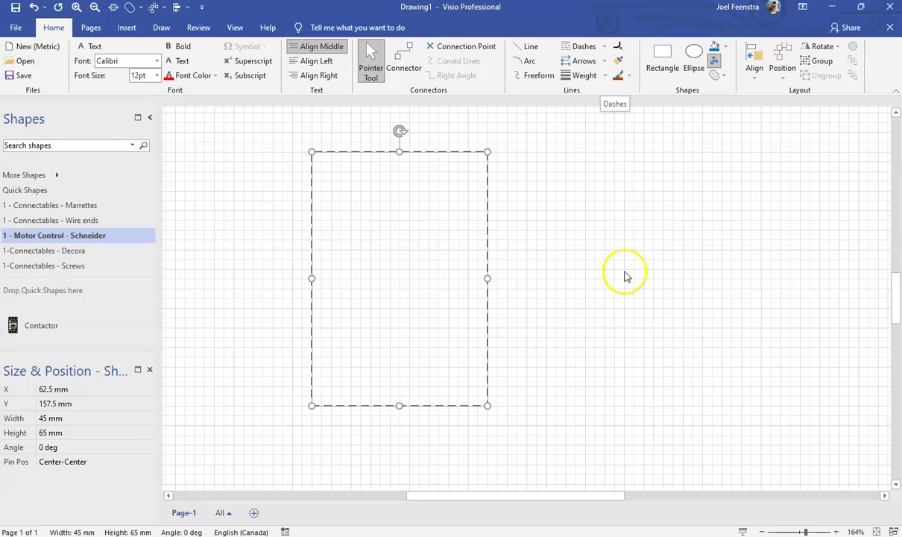
{"action": "left_click", "coordinate": [589, 46]}
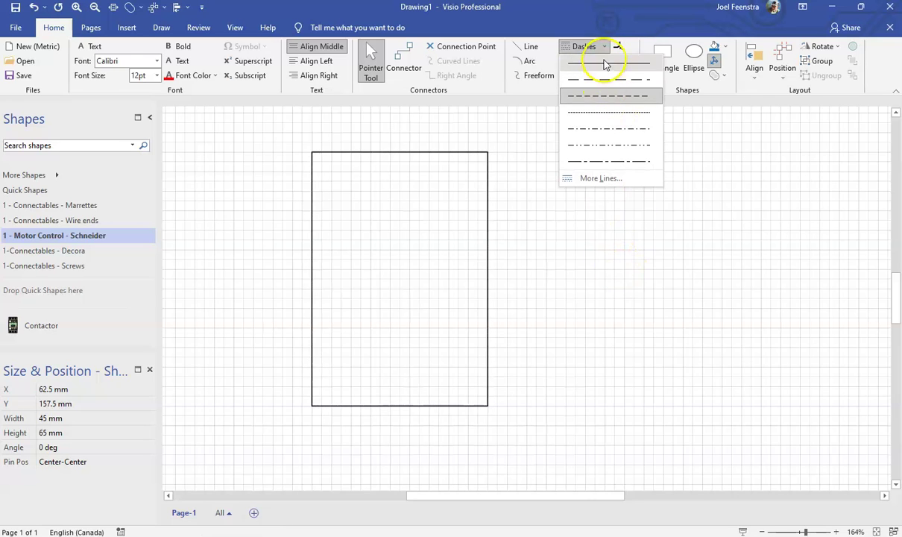
{"action": "left_click", "coordinate": [605, 100]}
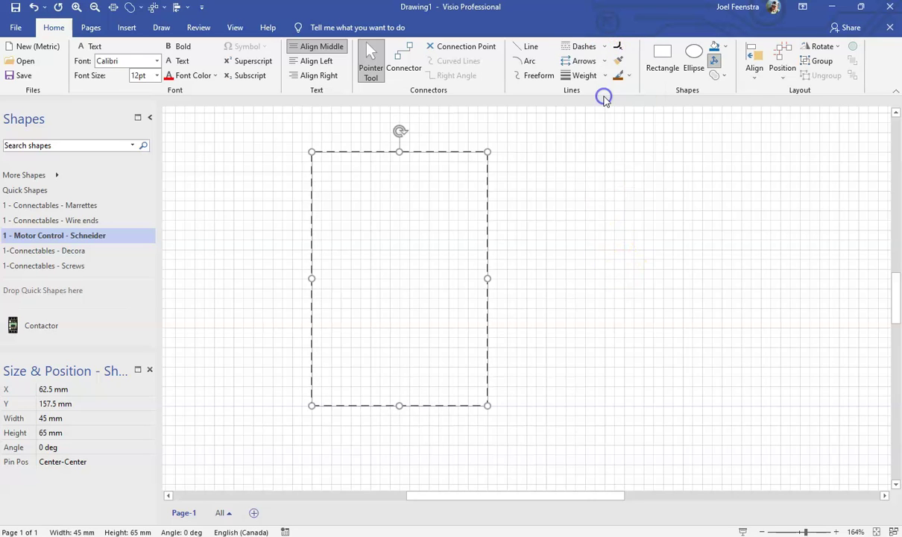
Round the dashed rectangle's corners with a preset rounding size of 4 mm and close the shape formatting options.
{"action": "left_click", "coordinate": [617, 47]}
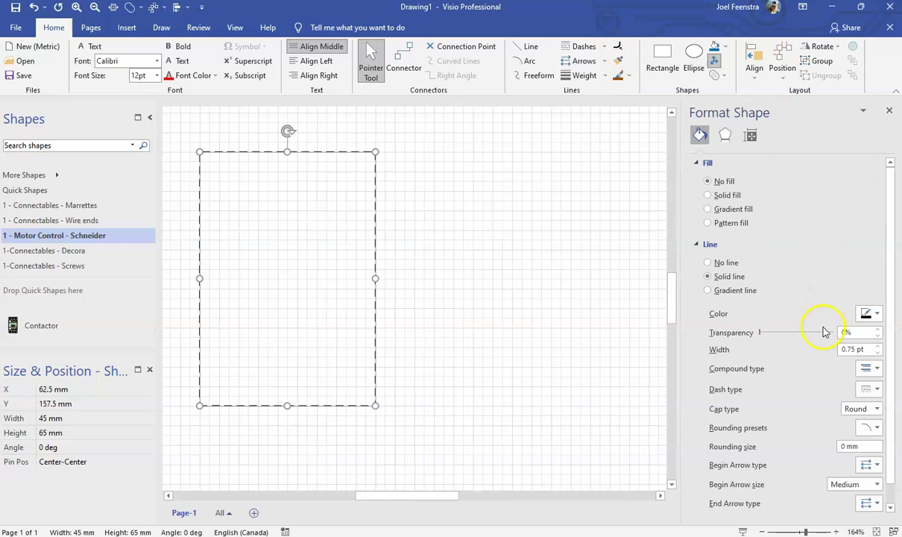
{"action": "left_click", "coordinate": [879, 428]}
{"action": "left_click", "coordinate": [837, 349]}
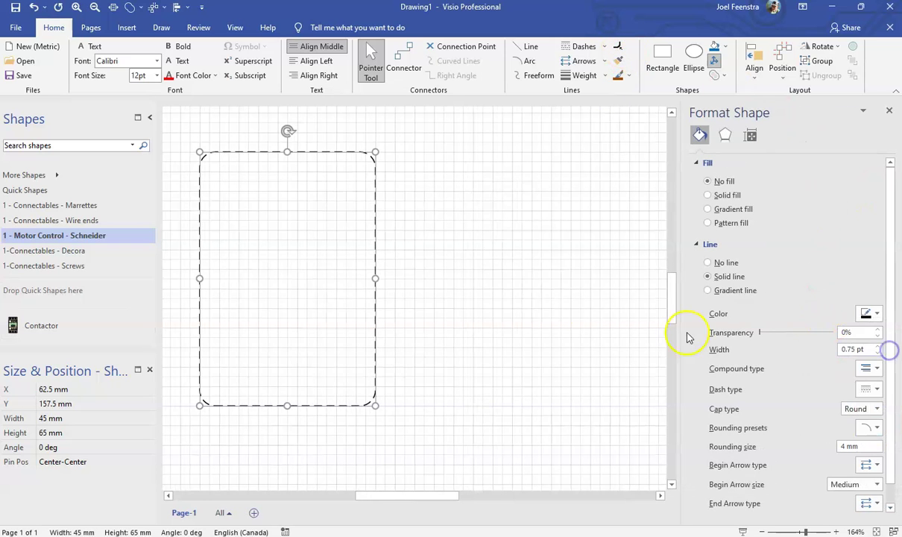
{"action": "left_click", "coordinate": [570, 276]}
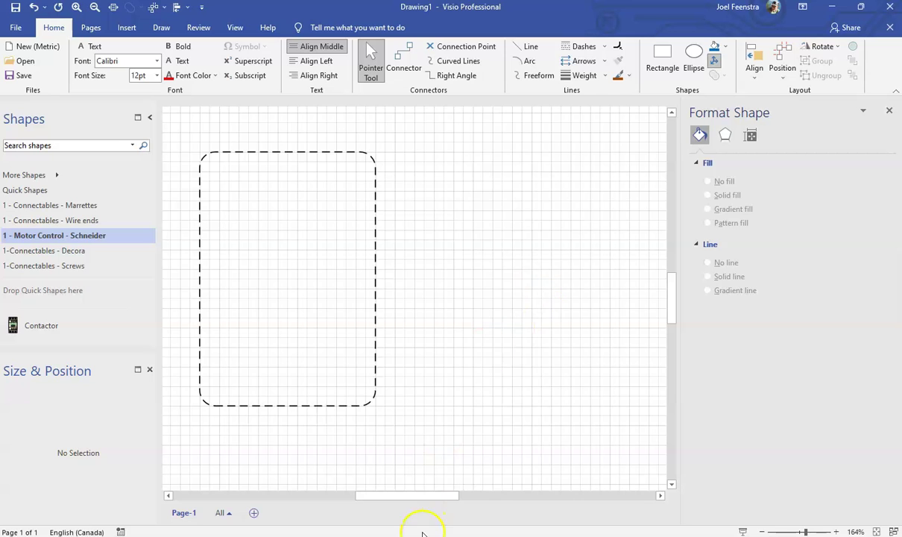
{"action": "left_click_drag", "start_coordinate": [413, 497], "coordinate": [399, 496]}
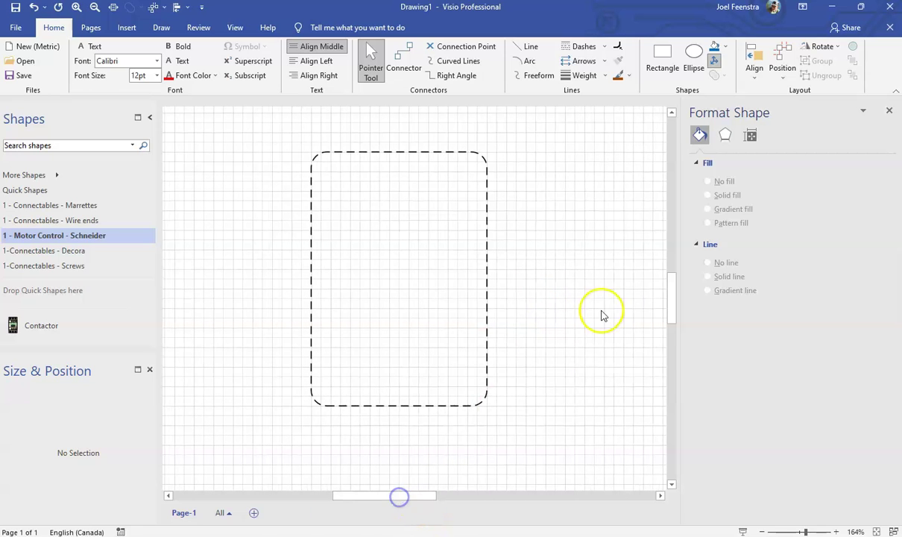
{"action": "left_click", "coordinate": [889, 111]}
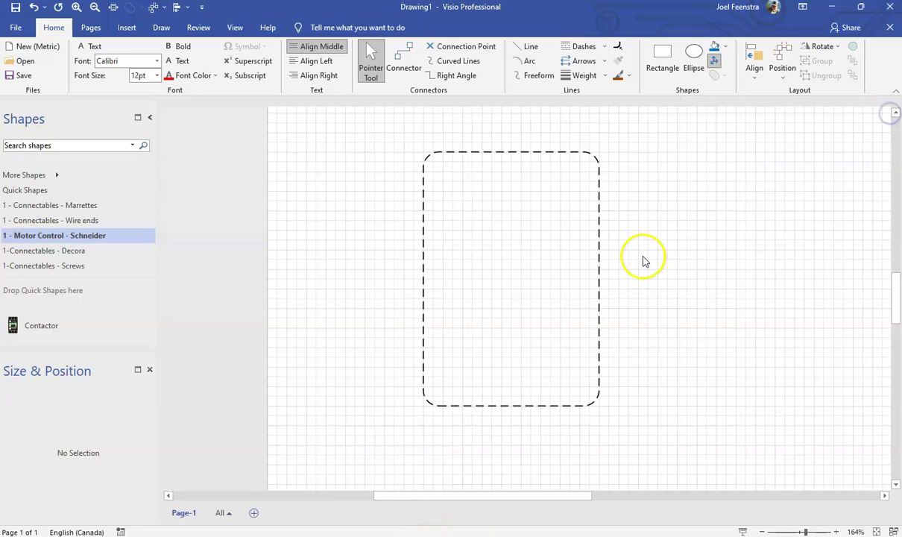
Offset the rounded rectangle's outline by a distance of 1 mm.
{"action": "left_click", "coordinate": [600, 196]}
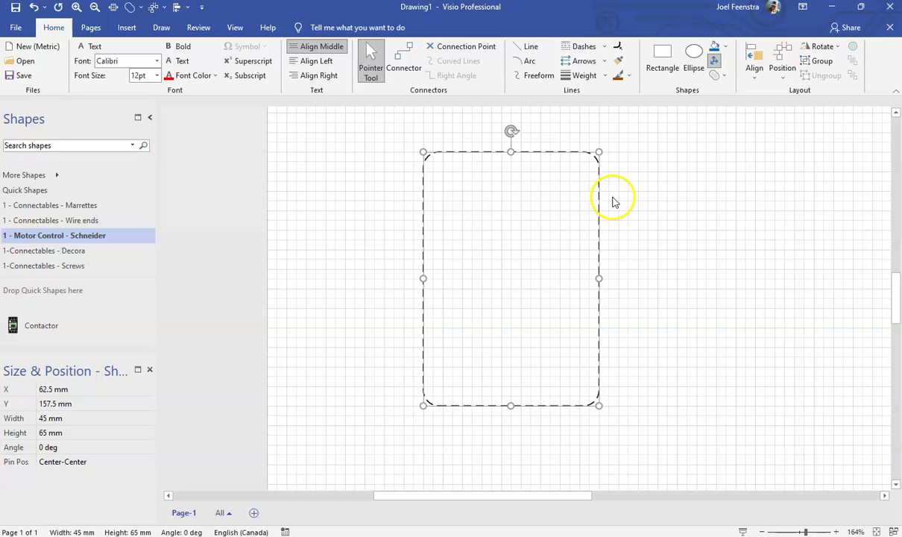
{"action": "left_click", "coordinate": [724, 77]}
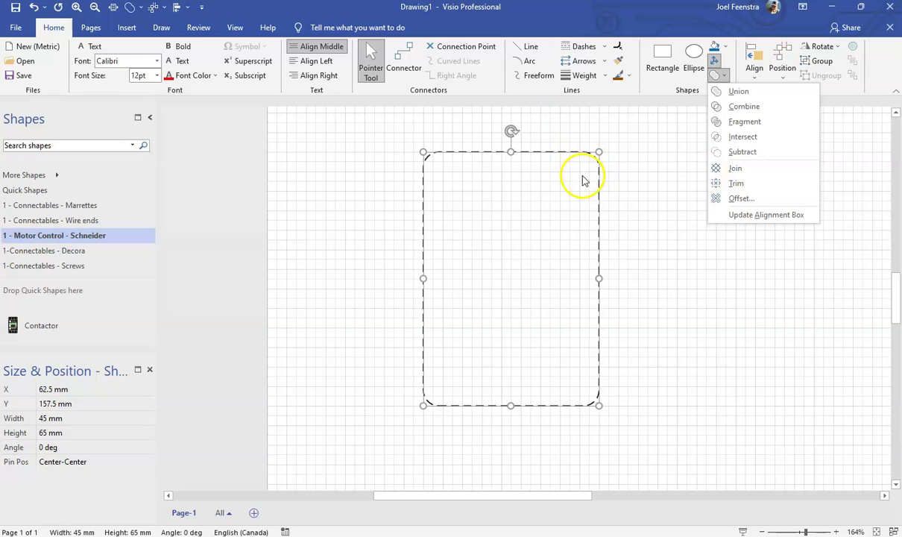
{"action": "left_click", "coordinate": [751, 198]}
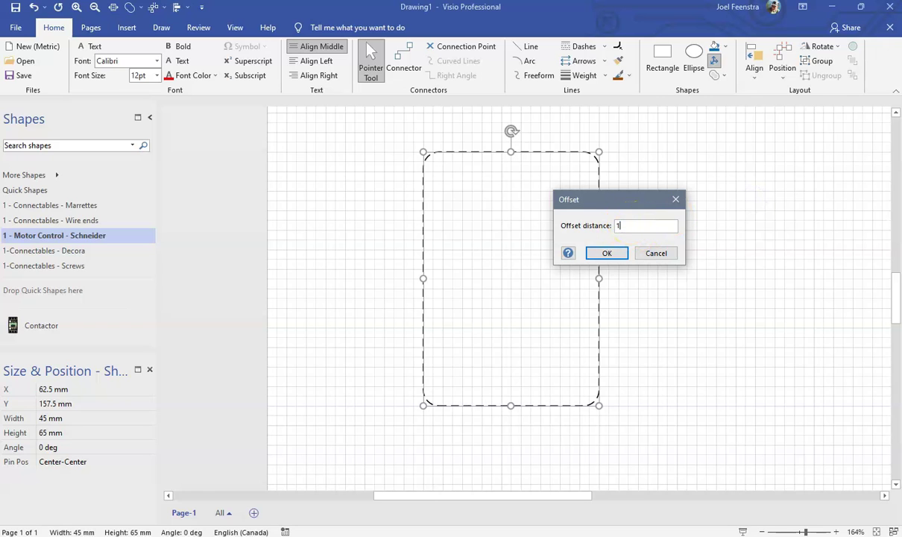
{"action": "key", "text": "Return"}
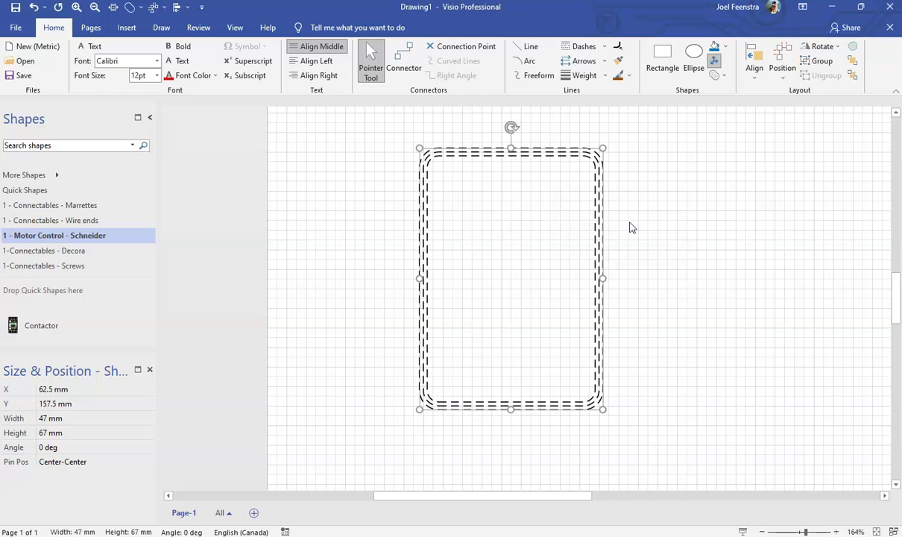
Delete the innermost of the three dashed outlines.
{"action": "scroll", "coordinate": [612, 258], "scroll_direction": "up", "scroll_amount": 5}
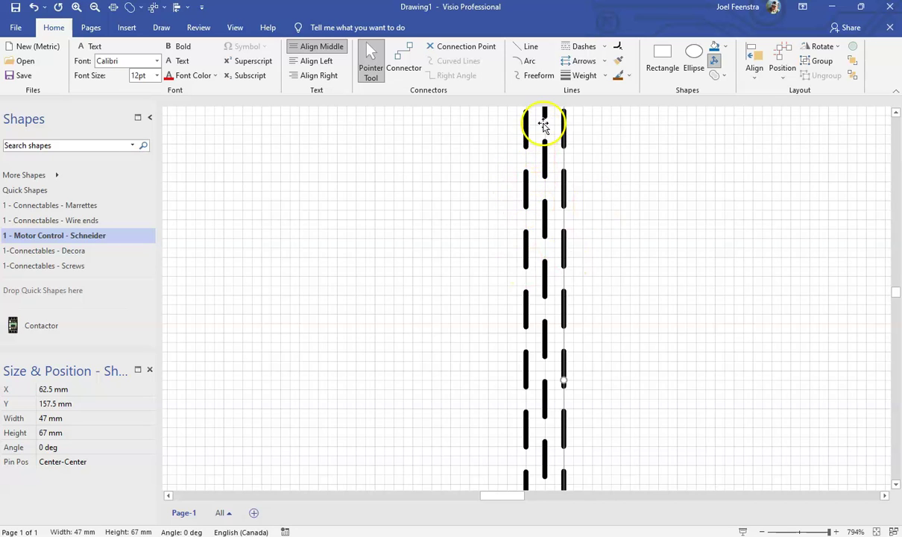
{"action": "left_click", "coordinate": [625, 201]}
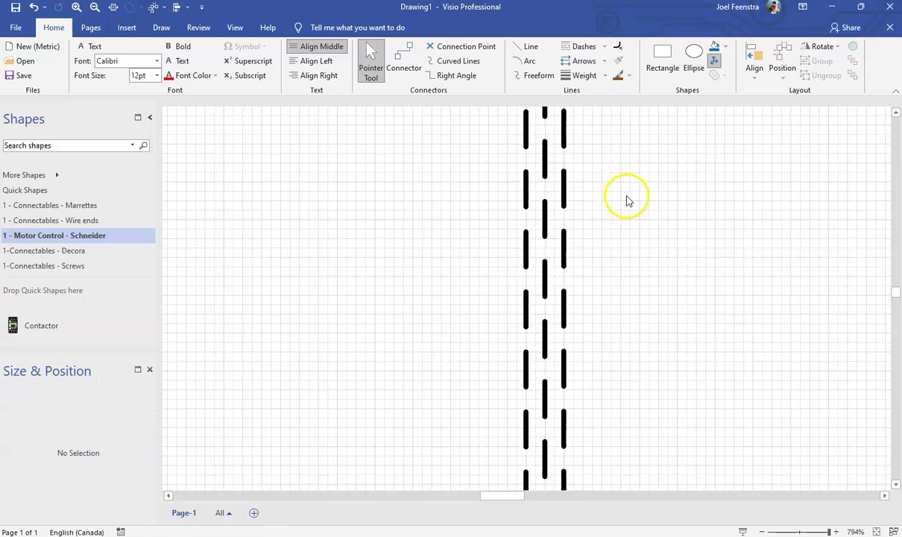
{"action": "scroll", "coordinate": [633, 201], "scroll_direction": "down", "scroll_amount": 5}
{"action": "left_click", "coordinate": [586, 158]}
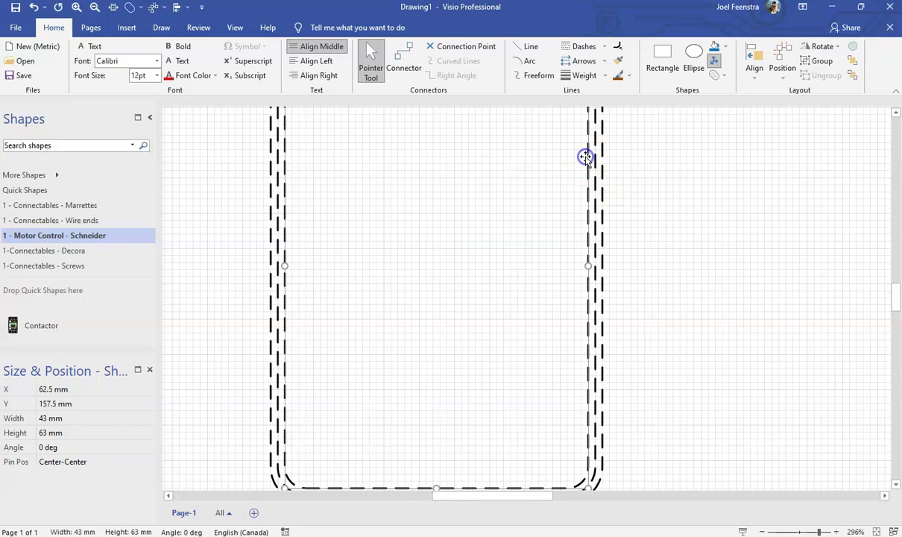
{"action": "left_click", "coordinate": [586, 160]}
{"action": "scroll", "coordinate": [585, 162], "scroll_direction": "down", "scroll_amount": 3}
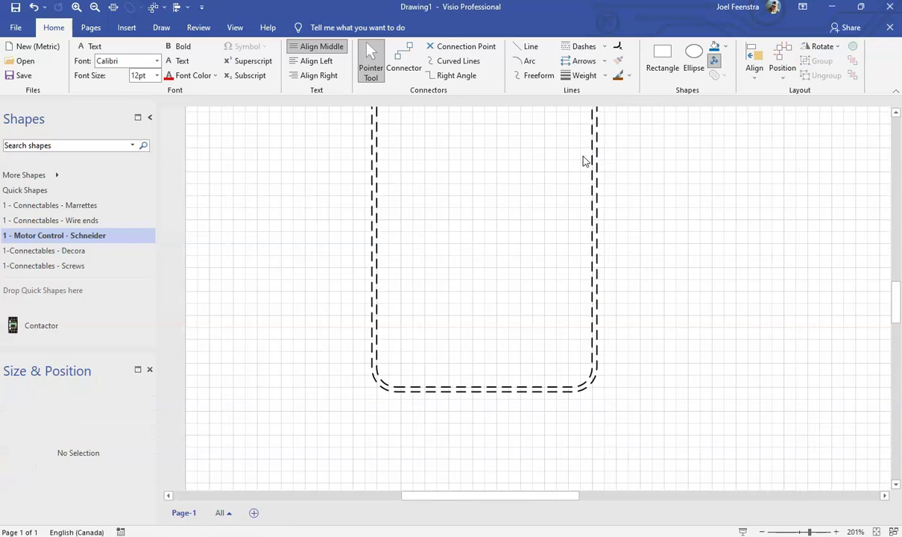
Group the two remaining dashed outlines into one shape.
{"action": "scroll", "coordinate": [550, 185], "scroll_direction": "up", "scroll_amount": 2}
{"action": "left_click_drag", "start_coordinate": [366, 145], "coordinate": [671, 467]}
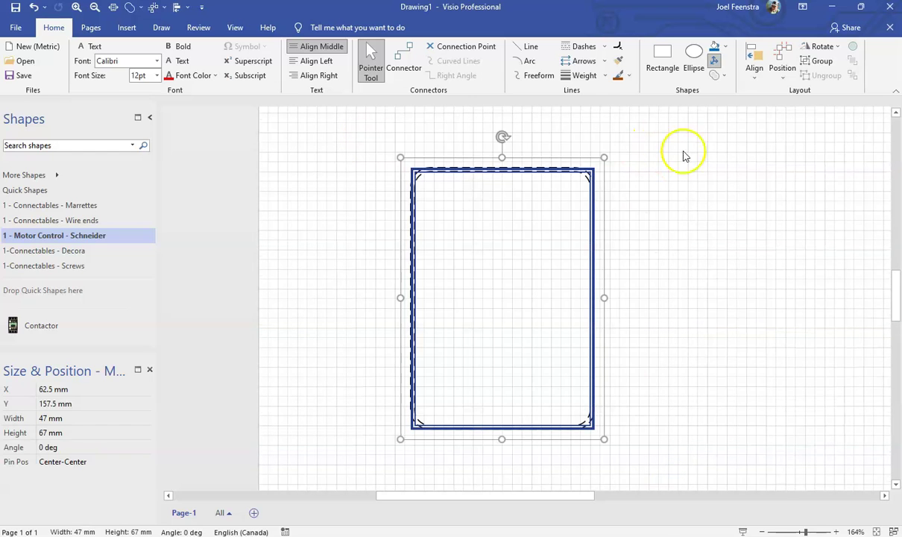
{"action": "left_click", "coordinate": [821, 61]}
{"action": "left_click", "coordinate": [645, 262]}
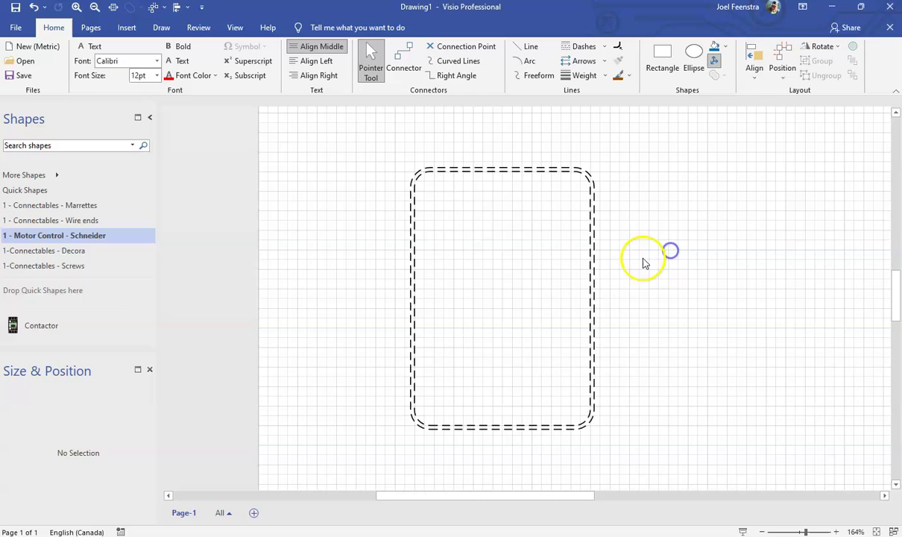
Duplicate the grouped outline and place the copy beside the original at about X 146.5 mm, Y 157.5 mm.
{"action": "scroll", "coordinate": [605, 271], "scroll_direction": "down", "scroll_amount": 3, "text": "ctrl"}
{"action": "left_click", "coordinate": [602, 276]}
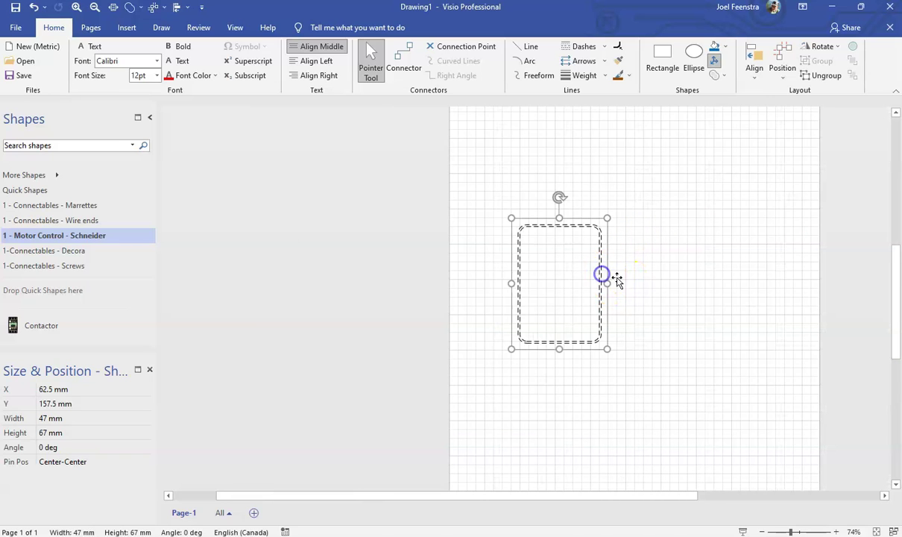
{"action": "key", "text": "ctrl+d"}
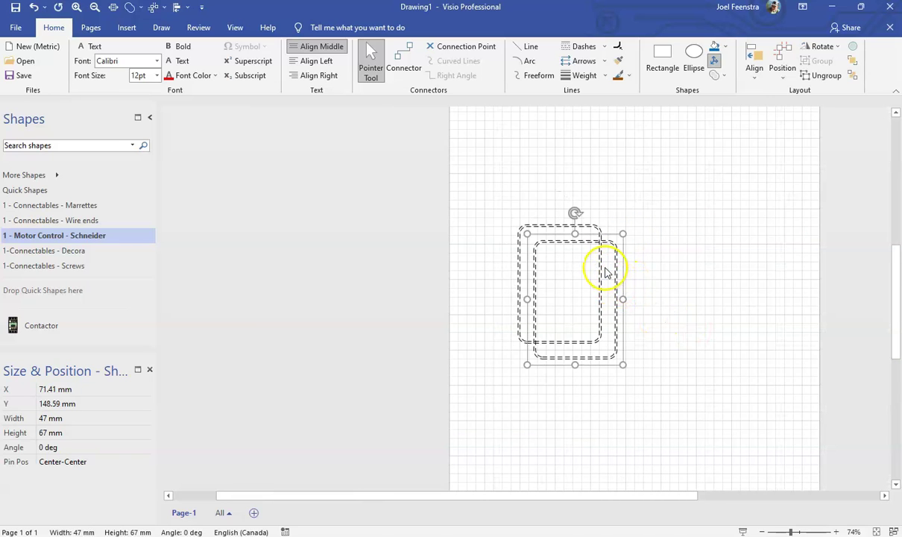
{"action": "left_click_drag", "start_coordinate": [629, 270], "coordinate": [749, 257]}
{"action": "left_click", "coordinate": [699, 386]}
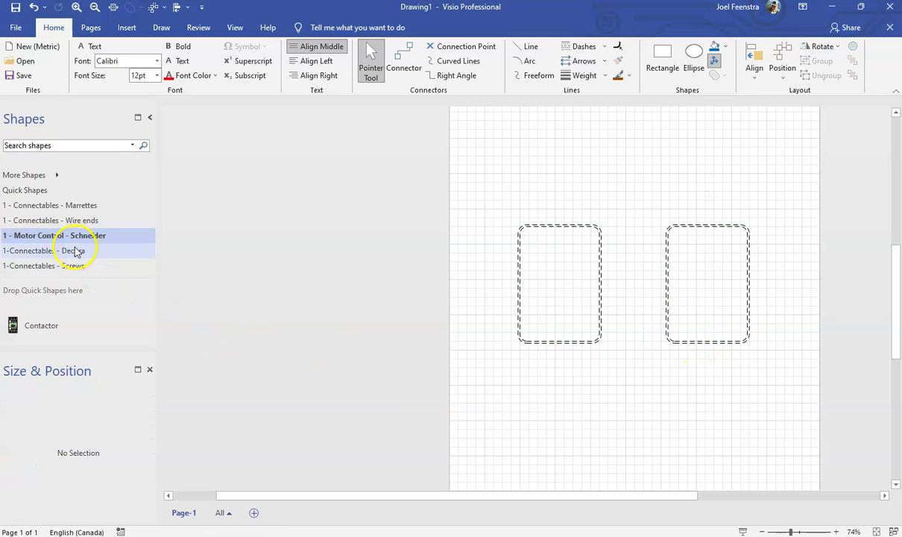
Move the duplicated outline further from the original to about X 155 mm, keeping Y at 157.5 mm.
{"action": "left_click", "coordinate": [679, 227]}
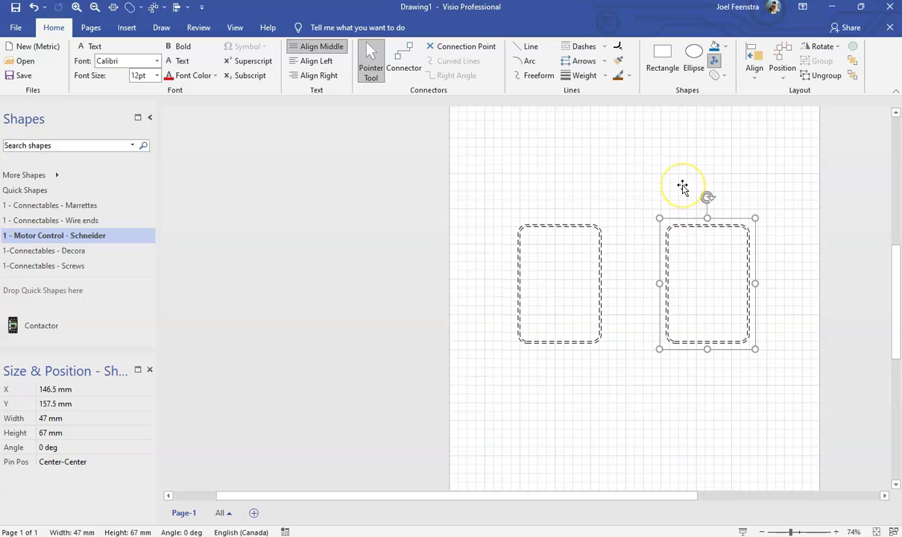
{"action": "scroll", "coordinate": [683, 186], "scroll_direction": "down", "scroll_amount": 1}
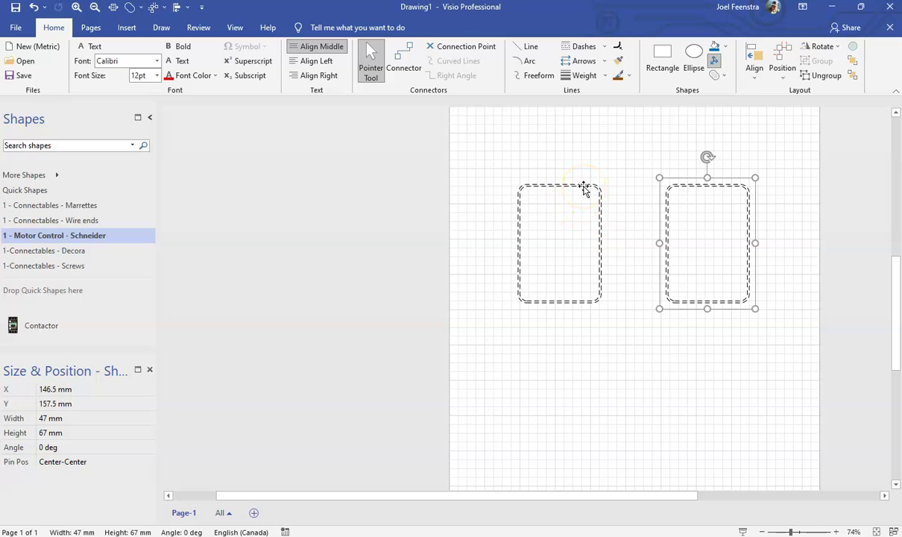
{"action": "scroll", "coordinate": [602, 244], "scroll_direction": "up", "scroll_amount": 1}
{"action": "mouse_move", "coordinate": [660, 284]}
{"action": "left_mouse_down"}
{"action": "mouse_move", "coordinate": [535, 280]}
{"action": "mouse_move", "coordinate": [710, 263]}
{"action": "mouse_move", "coordinate": [631, 268]}
{"action": "mouse_move", "coordinate": [655, 268]}
{"action": "left_mouse_up"}
{"action": "left_click_drag", "start_coordinate": [747, 249], "coordinate": [763, 248]}
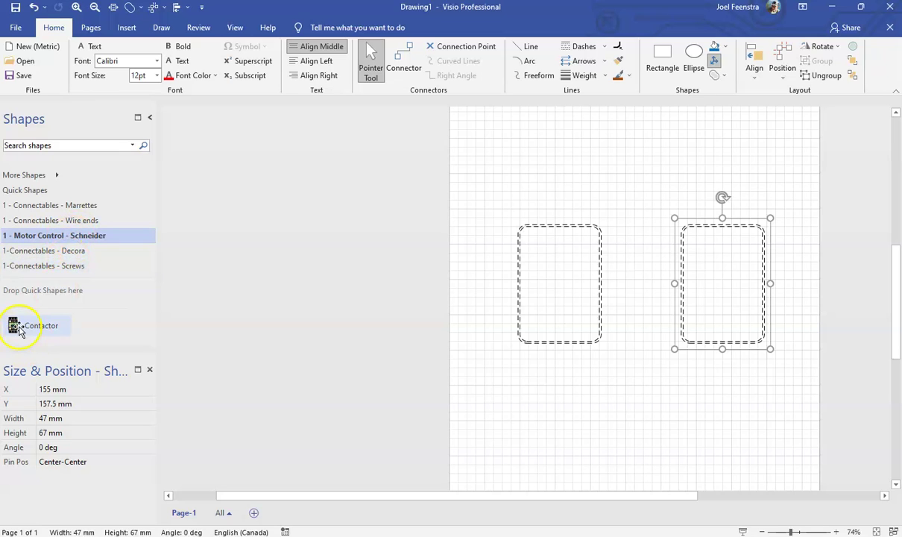
Place a Contactor from the Motor Control - Schneider stencil inside the duplicated outline at the drawing's right.
{"action": "left_click", "coordinate": [84, 237]}
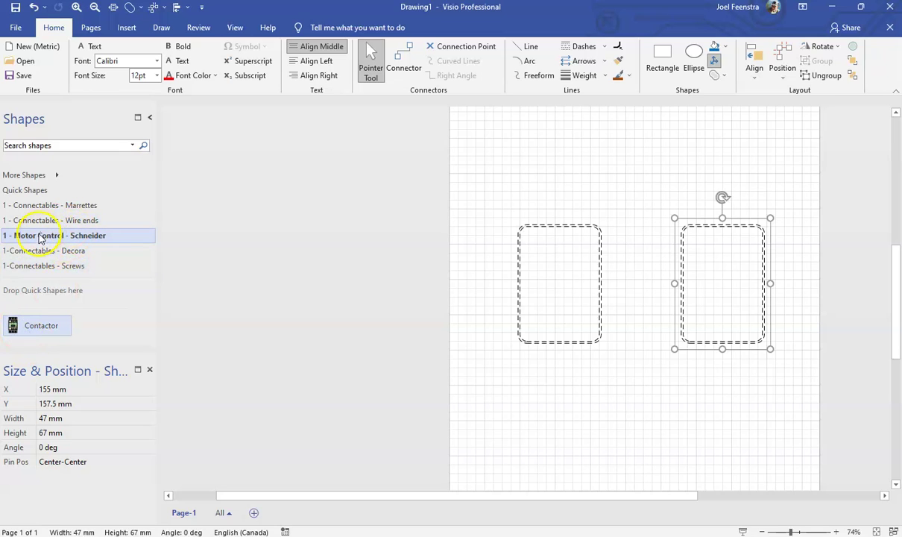
{"action": "left_click", "coordinate": [33, 176]}
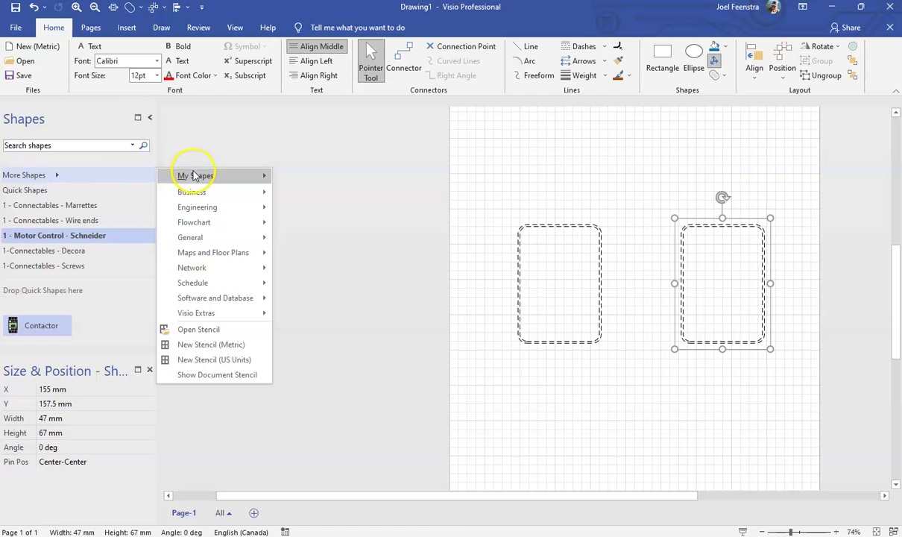
{"action": "mouse_move", "coordinate": [195, 175]}
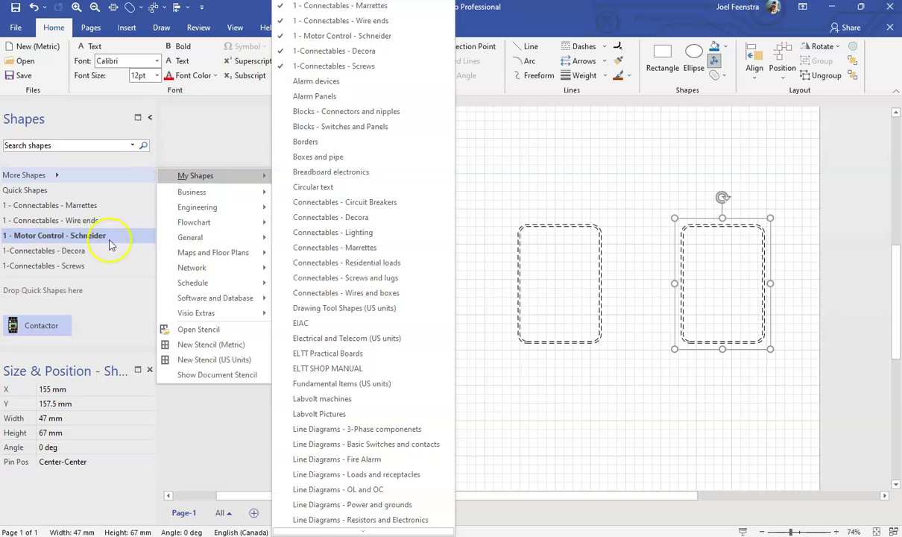
{"action": "left_click", "coordinate": [102, 326]}
{"action": "left_click_drag", "start_coordinate": [10, 328], "coordinate": [723, 284]}
{"action": "left_click", "coordinate": [737, 381]}
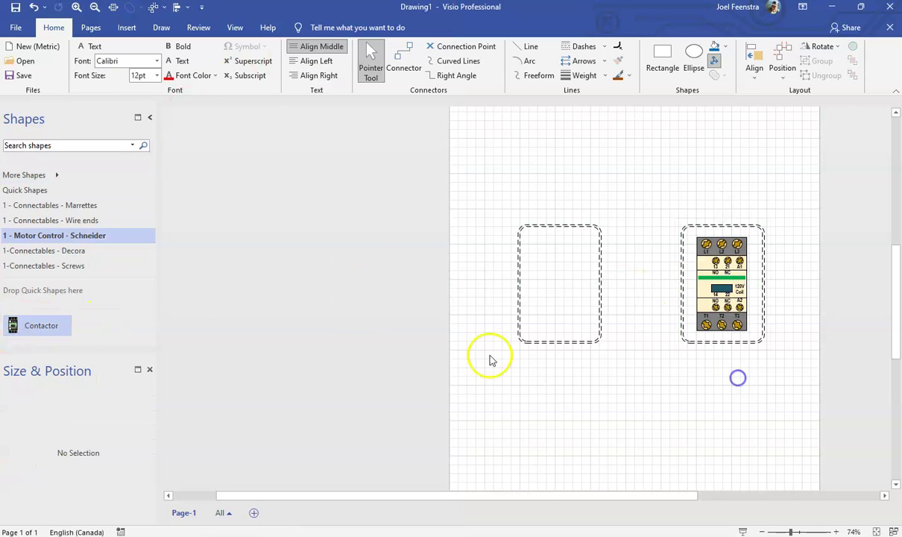
Place a 5-15R receptacle from the Connectables - Decora stencil at the centre of the original outline.
{"action": "left_click", "coordinate": [75, 251]}
{"action": "left_click_drag", "start_coordinate": [15, 328], "coordinate": [558, 282]}
{"action": "left_click", "coordinate": [596, 374]}
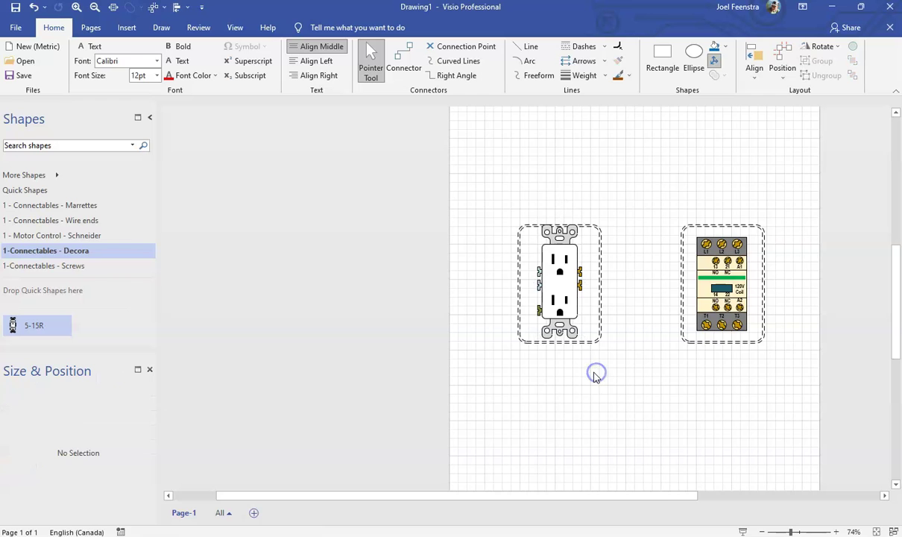
Enlarge both dashed outlines together to about 56.5 mm wide and 85 mm high.
{"action": "scroll", "coordinate": [629, 364], "scroll_direction": "up", "scroll_amount": 4}
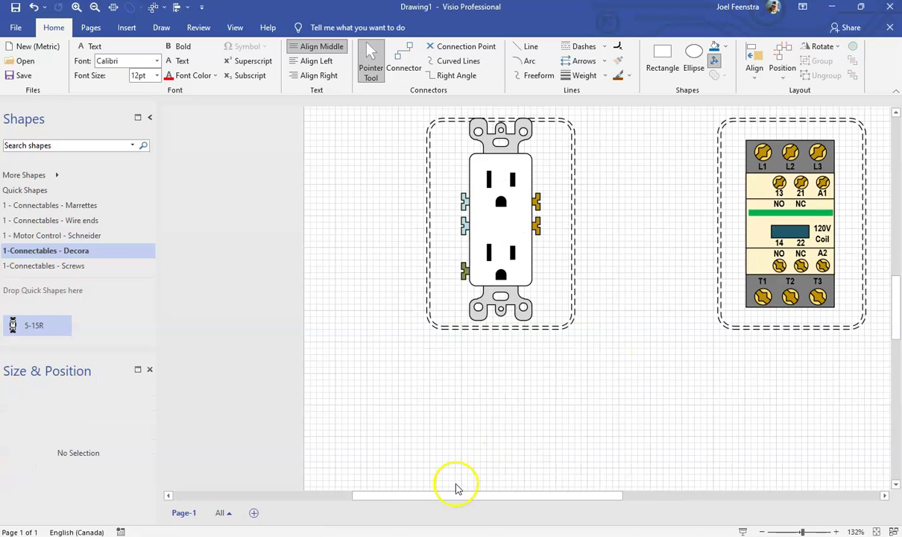
{"action": "left_click_drag", "start_coordinate": [457, 495], "coordinate": [509, 496]}
{"action": "scroll", "coordinate": [566, 417], "scroll_direction": "down", "scroll_amount": 2}
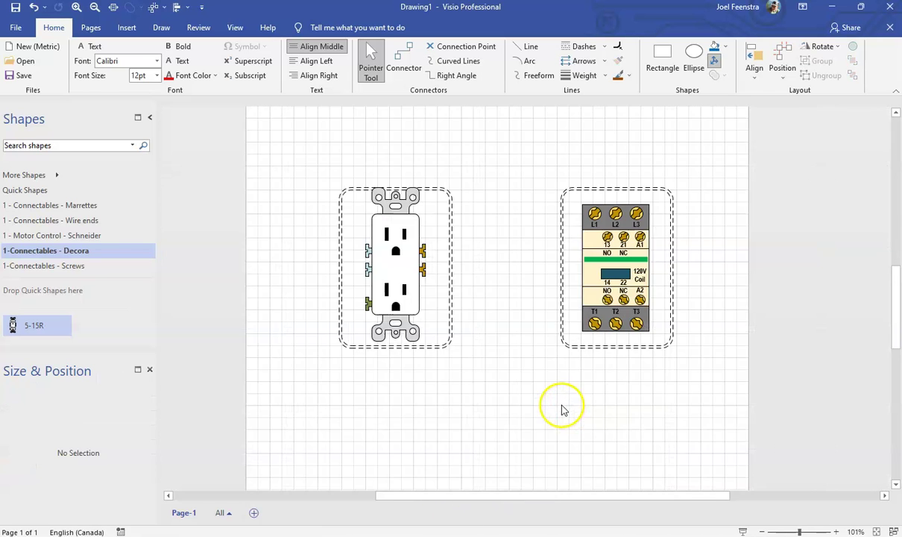
{"action": "left_click", "coordinate": [563, 291]}
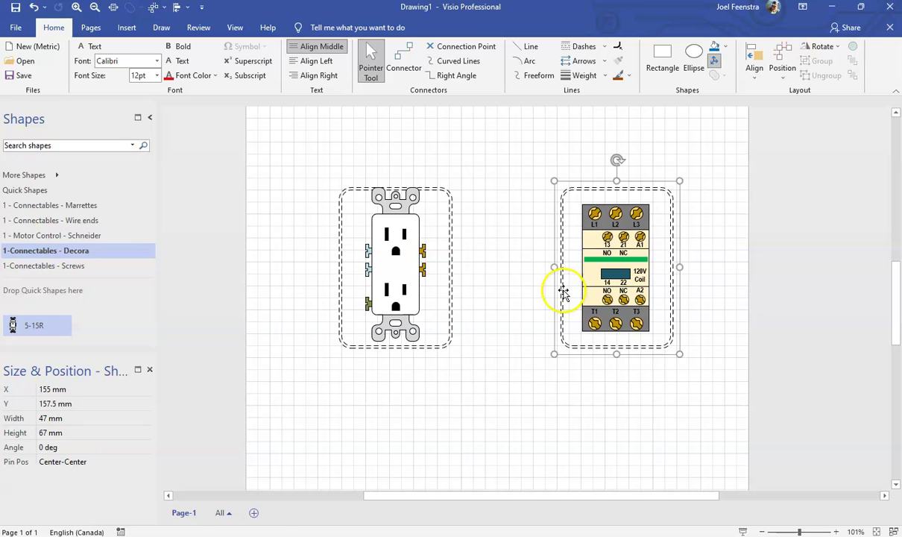
{"action": "left_click", "coordinate": [426, 347], "text": "shift"}
{"action": "left_click_drag", "start_coordinate": [509, 380], "coordinate": [505, 409]}
{"action": "left_click_drag", "start_coordinate": [322, 289], "coordinate": [253, 291]}
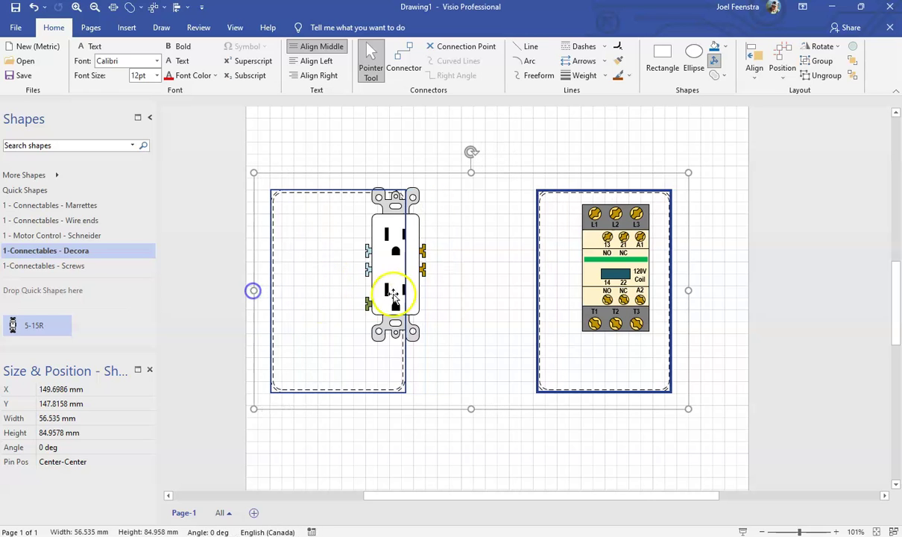
{"action": "left_click", "coordinate": [443, 249]}
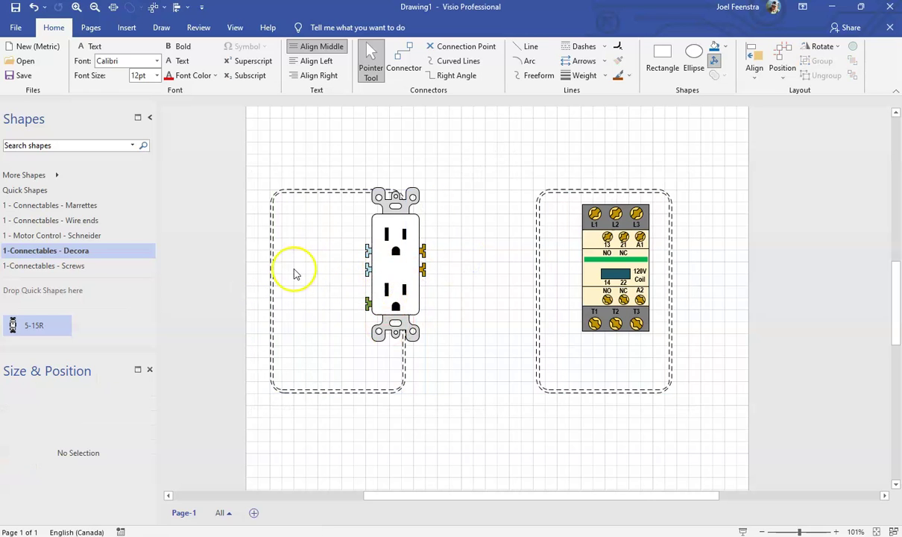
Move the enlarged outline near the receptacle so that it surrounds the receptacle evenly.
{"action": "left_click", "coordinate": [269, 268]}
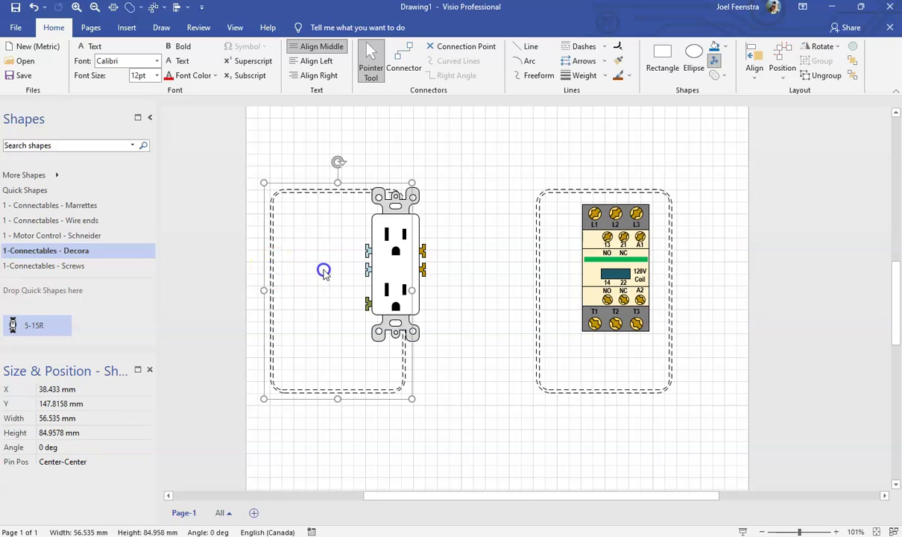
{"action": "left_click", "coordinate": [388, 153]}
{"action": "left_click_drag", "start_coordinate": [360, 193], "coordinate": [403, 167]}
{"action": "left_click", "coordinate": [485, 339]}
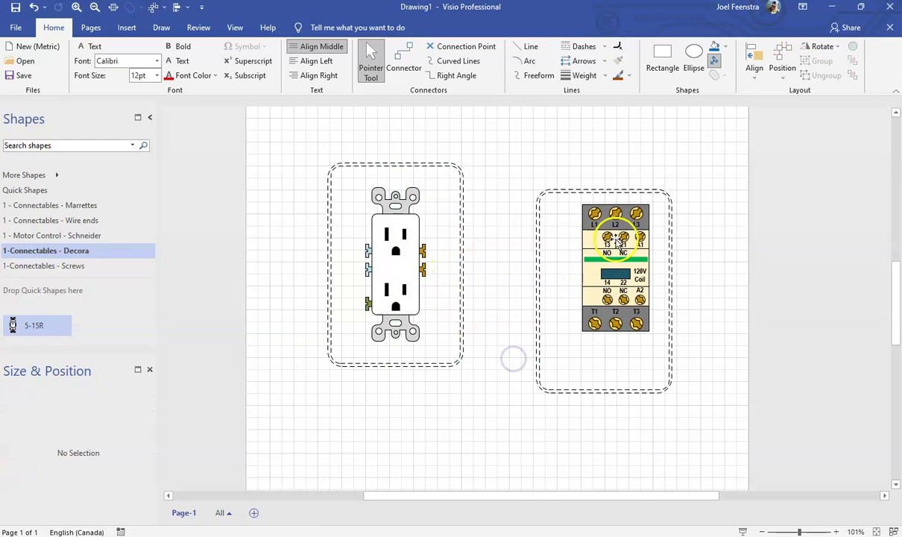
Align the contactor to the centre and middle of its dashed outline.
{"action": "left_click", "coordinate": [590, 220]}
{"action": "left_click", "coordinate": [538, 262]}
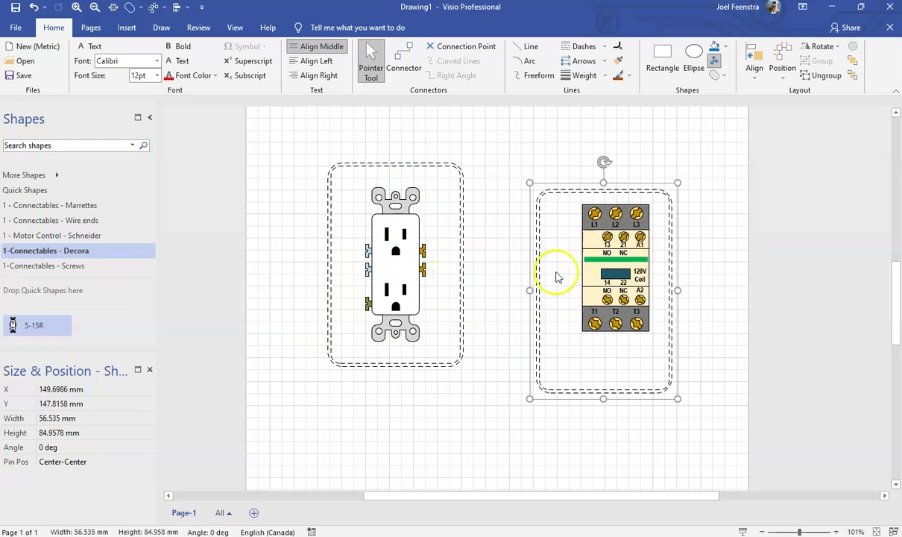
{"action": "left_click", "coordinate": [617, 248]}
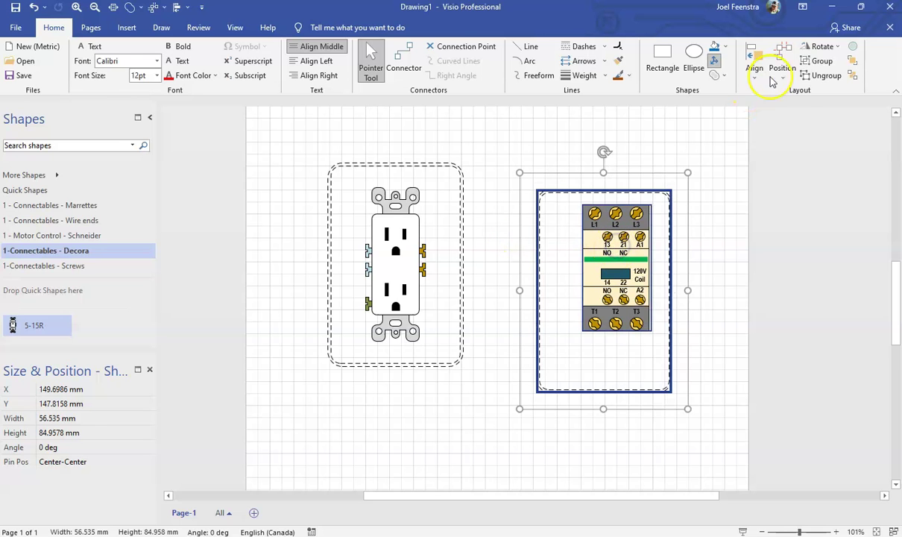
{"action": "left_click", "coordinate": [754, 59]}
{"action": "left_click", "coordinate": [791, 135]}
{"action": "left_click", "coordinate": [755, 60]}
{"action": "left_click", "coordinate": [783, 181]}
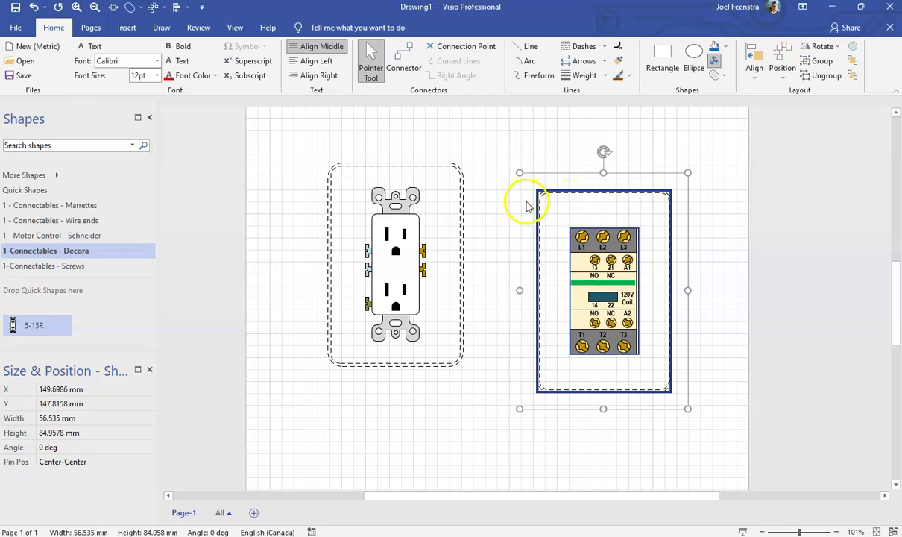
{"action": "left_click", "coordinate": [484, 184]}
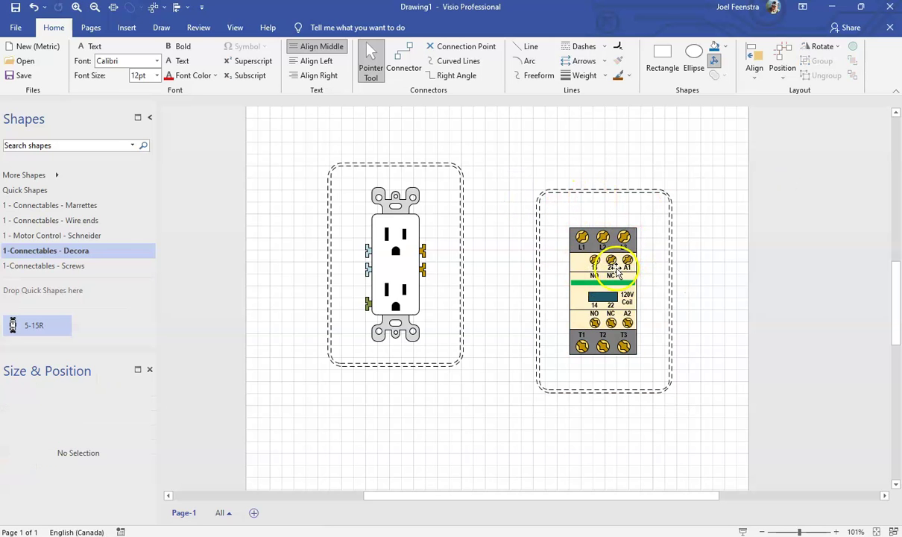
Move the contactor and its outline up together until they sit about level with the receptacle's outline.
{"action": "left_click_drag", "start_coordinate": [524, 160], "coordinate": [714, 466]}
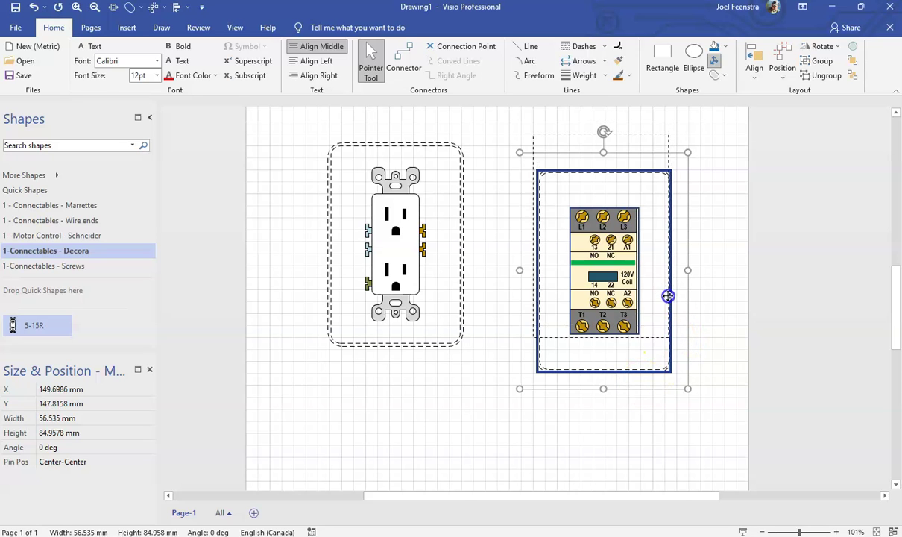
{"action": "left_click_drag", "start_coordinate": [671, 301], "coordinate": [670, 302]}
{"action": "left_click", "coordinate": [638, 414]}
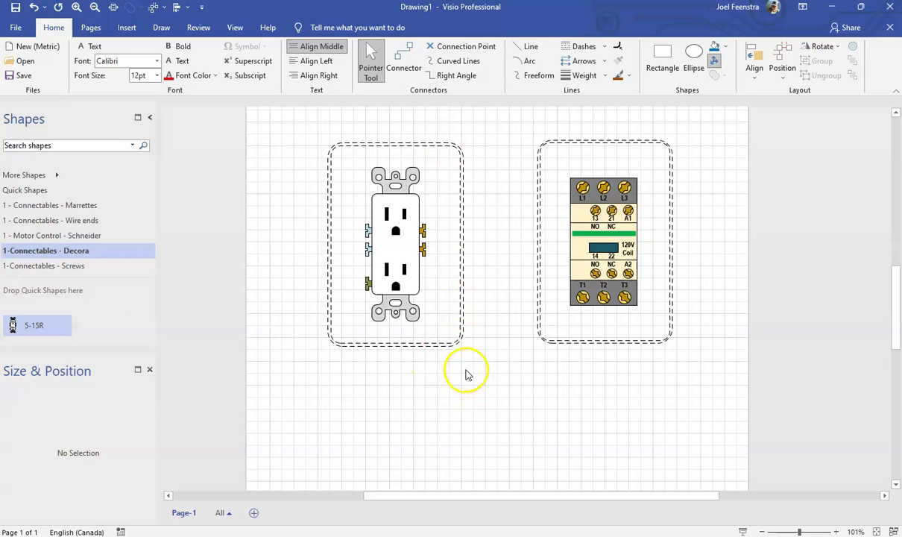
Move the receptacle and its outline down together, placing the outline at about X 71.7 mm, Y 117.5 mm.
{"action": "scroll", "coordinate": [466, 374], "scroll_direction": "down", "scroll_amount": 2}
{"action": "left_click_drag", "start_coordinate": [350, 172], "coordinate": [502, 407]}
{"action": "left_click_drag", "start_coordinate": [459, 233], "coordinate": [478, 308]}
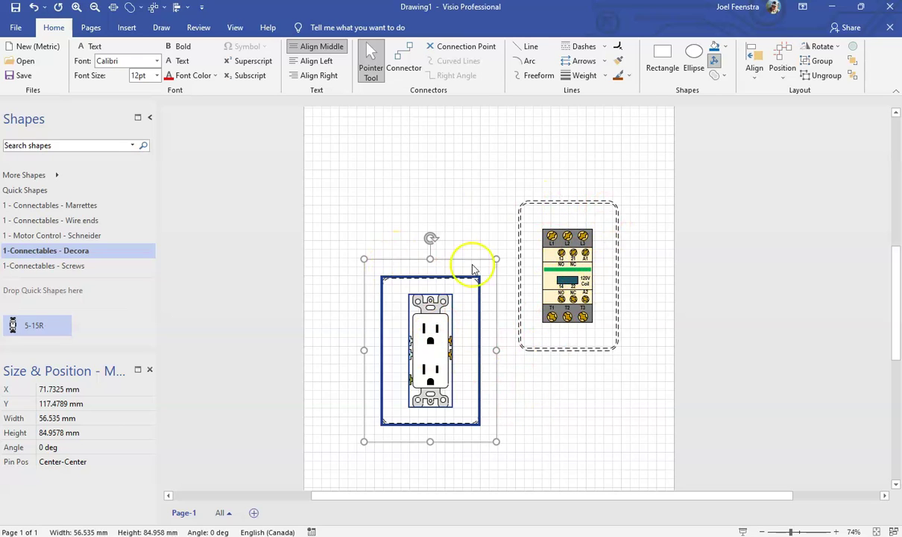
{"action": "left_click", "coordinate": [574, 387]}
Add a 2C+Bare wire end, rotate it upright and place it on the bottom edge of the receptacle's outline.
{"action": "scroll", "coordinate": [501, 441], "scroll_direction": "up", "scroll_amount": 4}
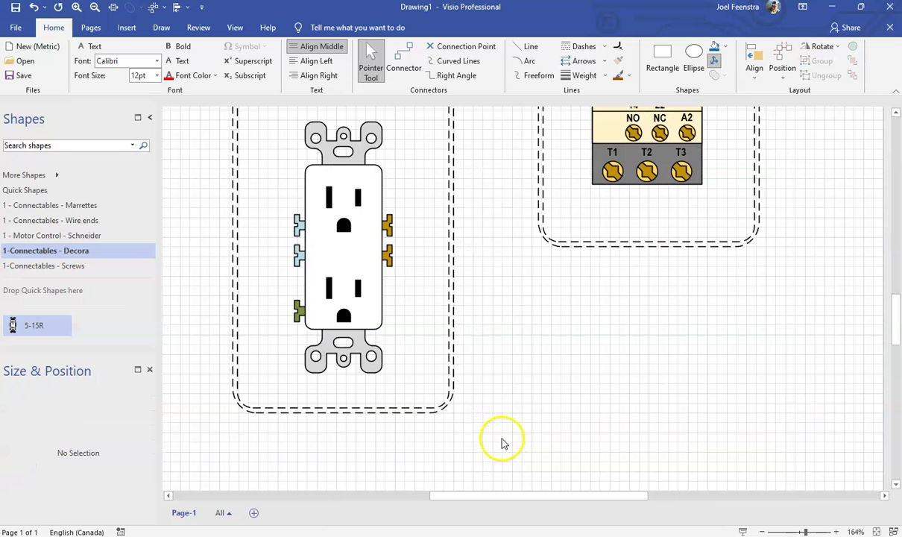
{"action": "left_click", "coordinate": [68, 219]}
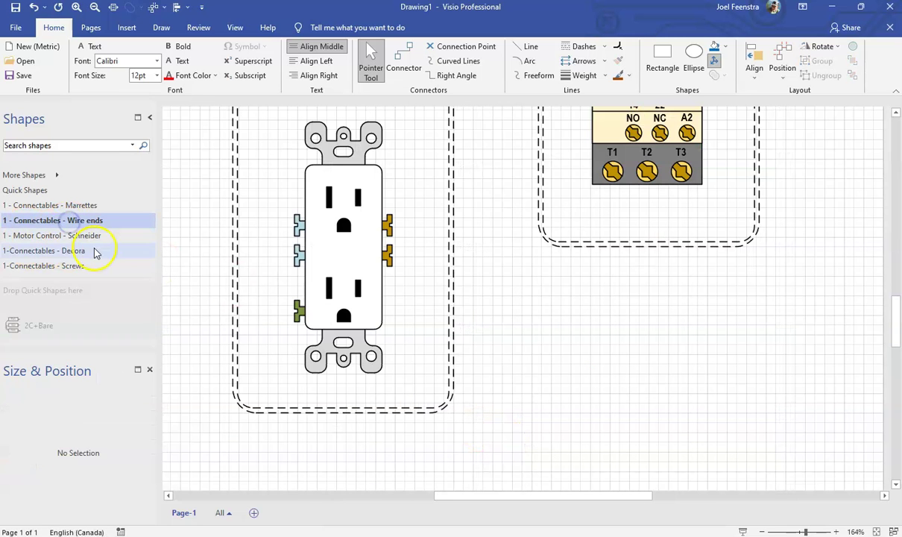
{"action": "left_click_drag", "start_coordinate": [15, 325], "coordinate": [580, 337]}
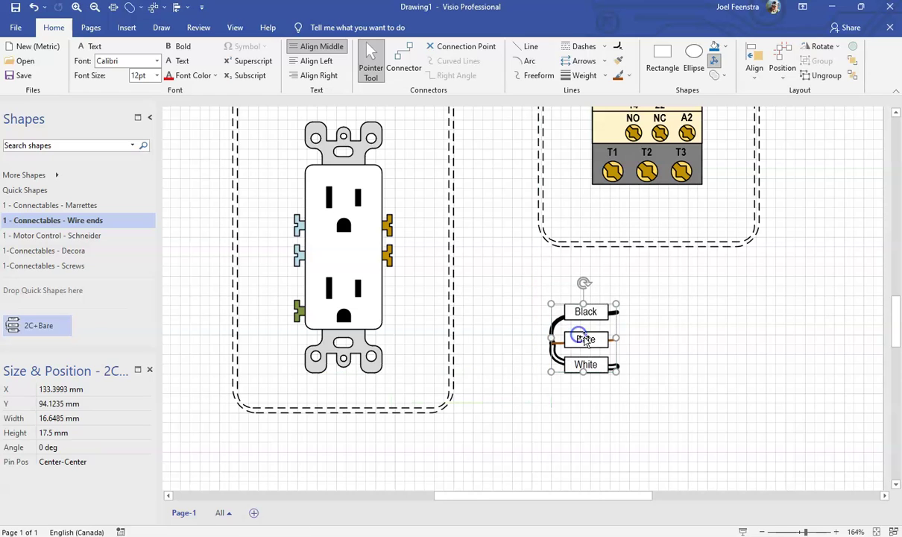
{"action": "left_click_drag", "start_coordinate": [584, 282], "coordinate": [504, 335]}
{"action": "left_click", "coordinate": [570, 372]}
{"action": "left_click_drag", "start_coordinate": [570, 367], "coordinate": [368, 466]}
Add another 2C+Bare wire end, rotate it 90 degrees and place it below the contactor's outline at X 150 mm, Y 111.7 mm.
{"action": "left_click_drag", "start_coordinate": [12, 321], "coordinate": [636, 336]}
{"action": "left_click_drag", "start_coordinate": [638, 286], "coordinate": [570, 350]}
{"action": "left_click", "coordinate": [653, 370]}
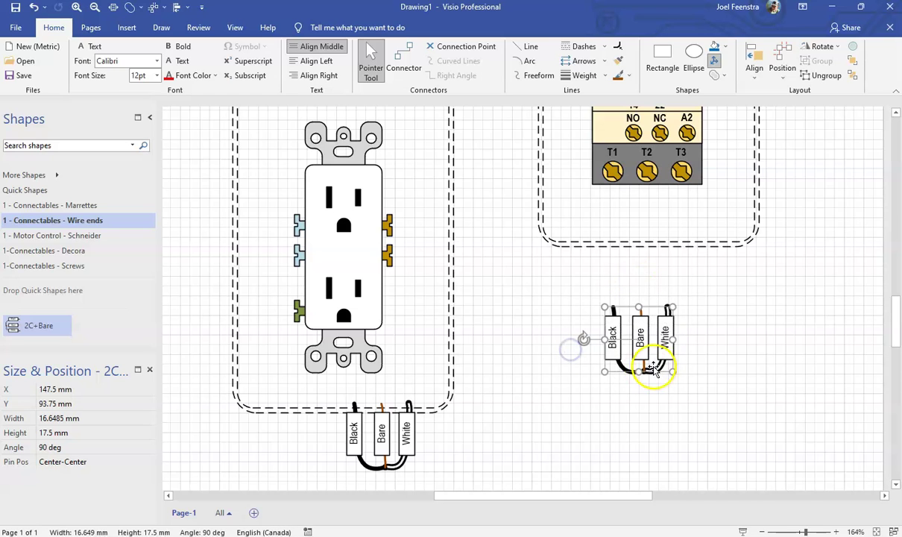
{"action": "left_click_drag", "start_coordinate": [656, 369], "coordinate": [667, 294]}
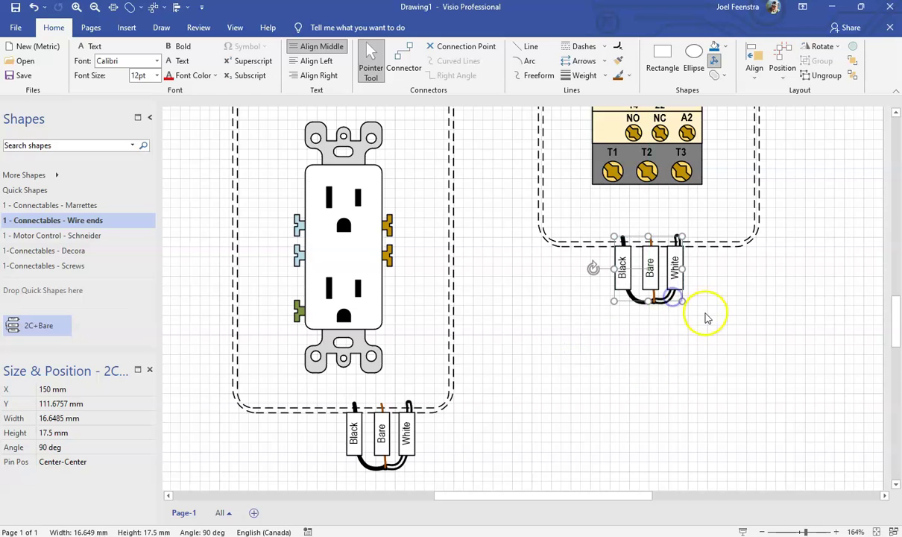
Place an unrotated 2C+Bare wire end on the left edge of the contactor's outline, near its upper corner.
{"action": "scroll", "coordinate": [727, 339], "scroll_direction": "up", "scroll_amount": 2}
{"action": "scroll", "coordinate": [726, 339], "scroll_direction": "up", "scroll_amount": 3}
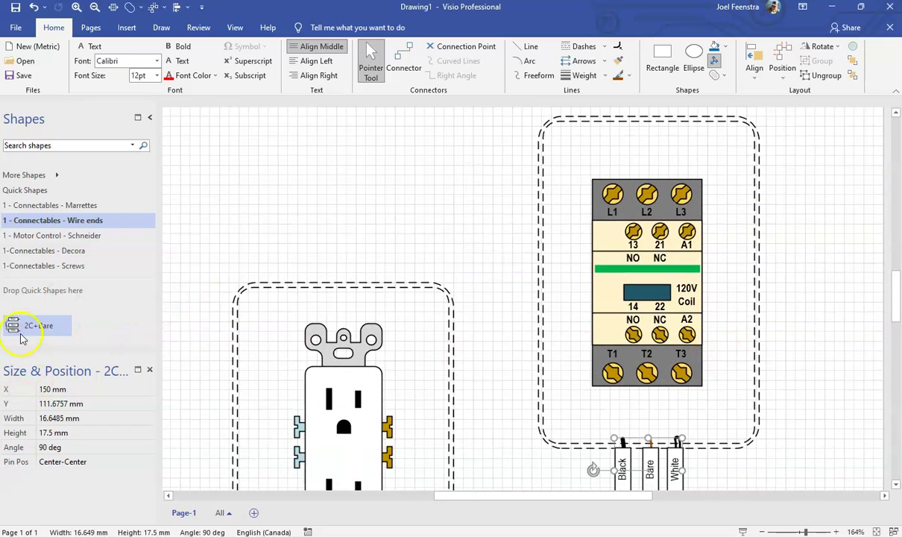
{"action": "left_click_drag", "start_coordinate": [10, 326], "coordinate": [517, 186]}
{"action": "left_click", "coordinate": [429, 219]}
{"action": "scroll", "coordinate": [626, 453], "scroll_direction": "down", "scroll_amount": 5}
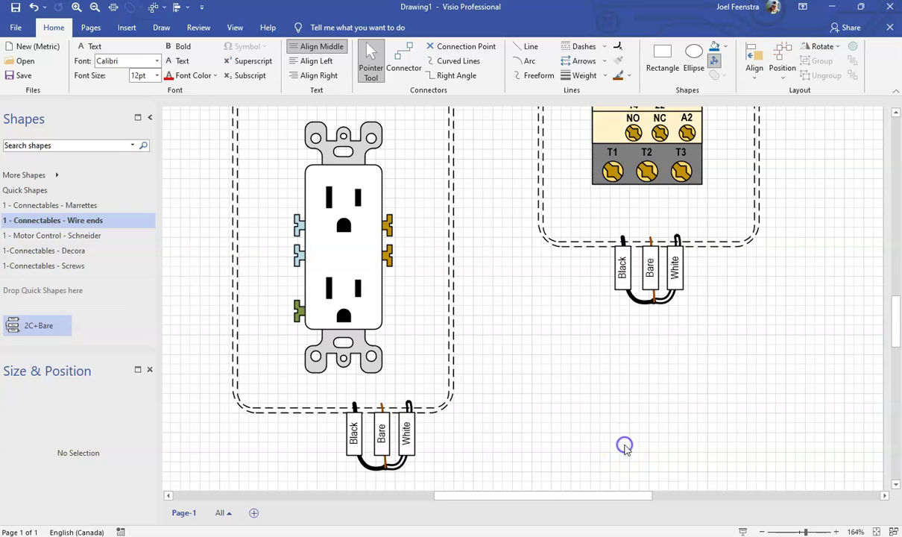
Draw a horizontal line about 32.7 mm long running left from the wire end beside the contactor.
{"action": "left_click", "coordinate": [403, 65]}
{"action": "left_click", "coordinate": [541, 339]}
{"action": "scroll", "coordinate": [541, 339], "scroll_direction": "down", "scroll_amount": 3}
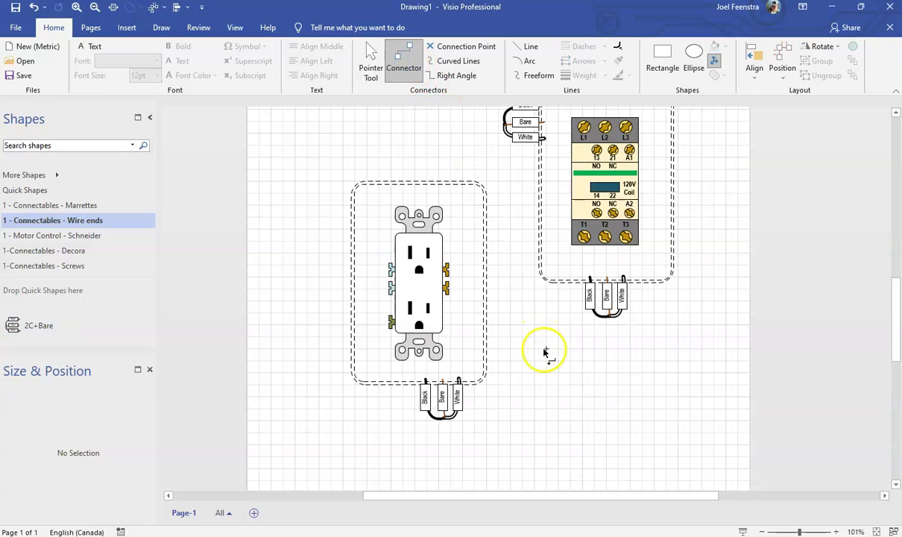
{"action": "scroll", "coordinate": [560, 386], "scroll_direction": "up", "scroll_amount": 2}
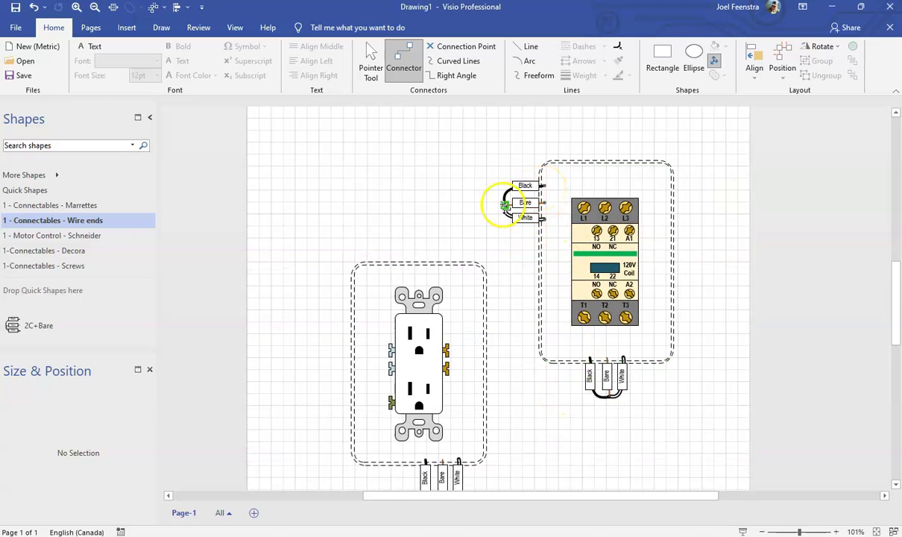
{"action": "left_click", "coordinate": [526, 45]}
{"action": "left_click_drag", "start_coordinate": [515, 202], "coordinate": [427, 205]}
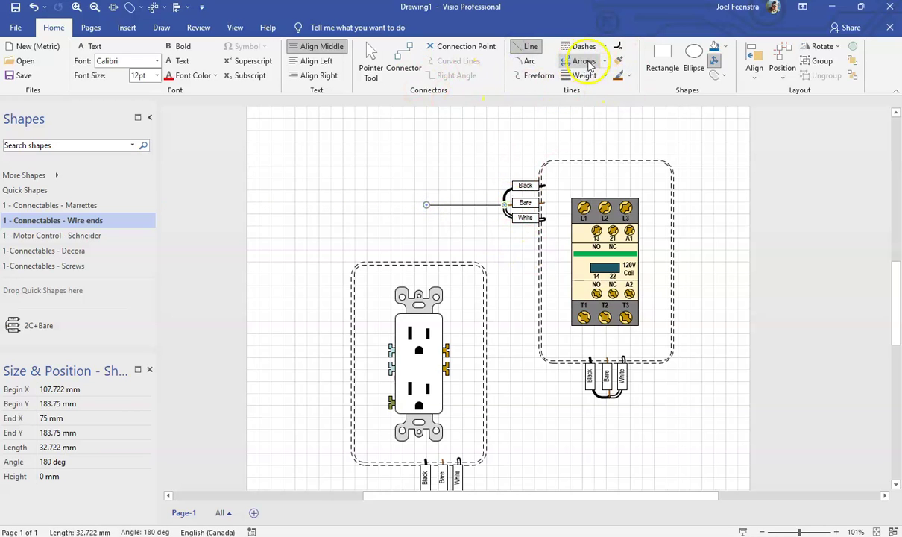
Add a solid arrowhead to the outer end of the horizontal line.
{"action": "left_click", "coordinate": [604, 60]}
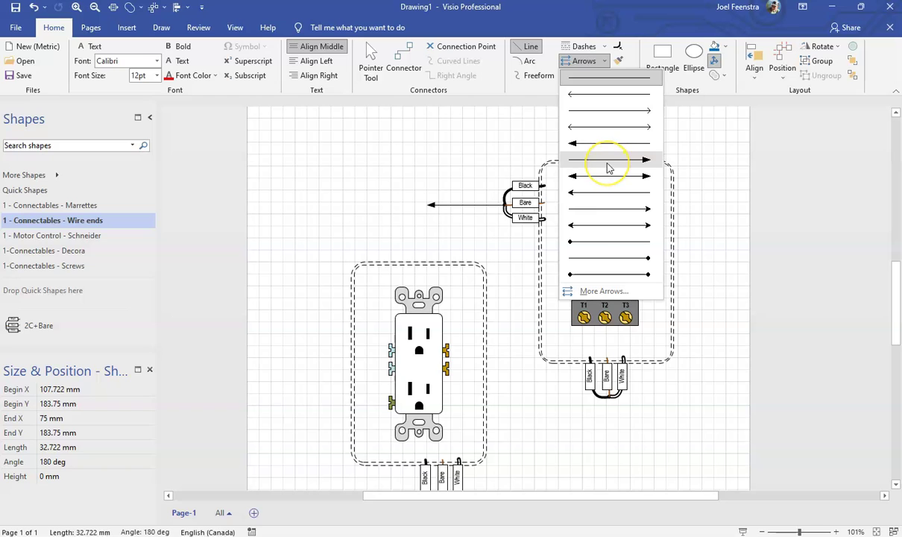
{"action": "left_click", "coordinate": [606, 164]}
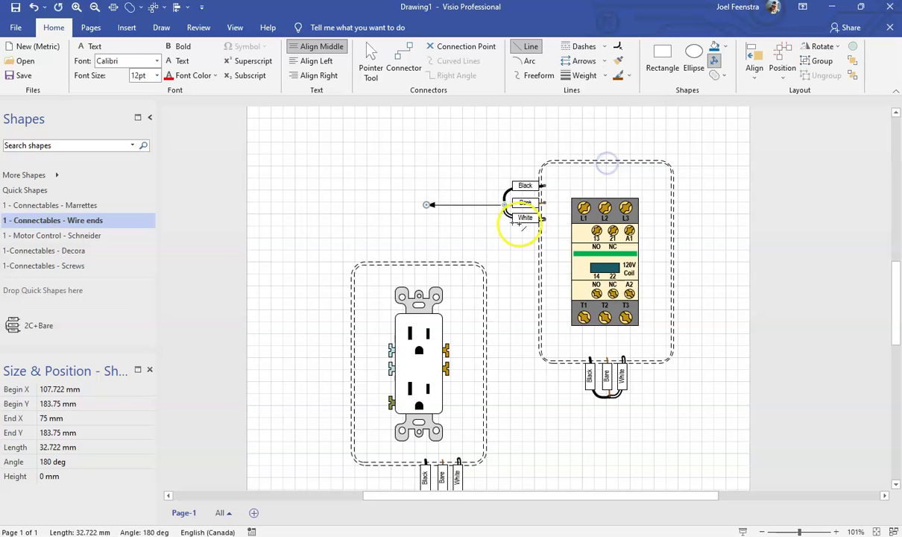
{"action": "left_click", "coordinate": [480, 248]}
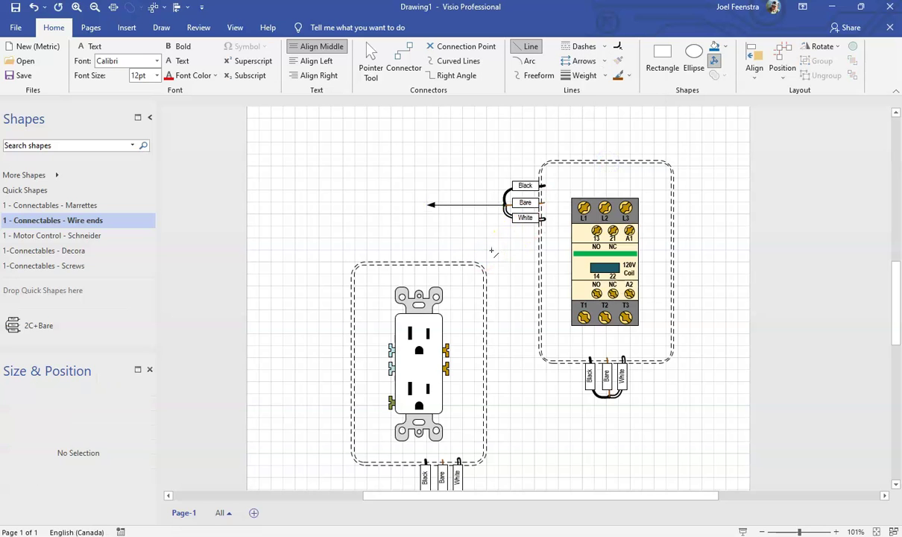
Add a Can-Twist connector from the Marrettes stencil between the two outlines, below the contactor's upper wire end.
{"action": "scroll", "coordinate": [500, 372], "scroll_direction": "down", "scroll_amount": 3}
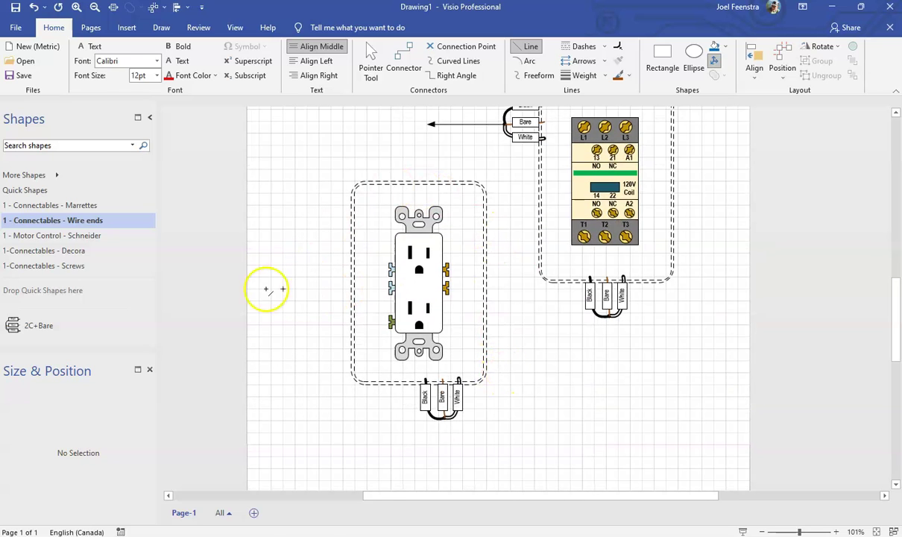
{"action": "scroll", "coordinate": [629, 248], "scroll_direction": "up", "scroll_amount": 1}
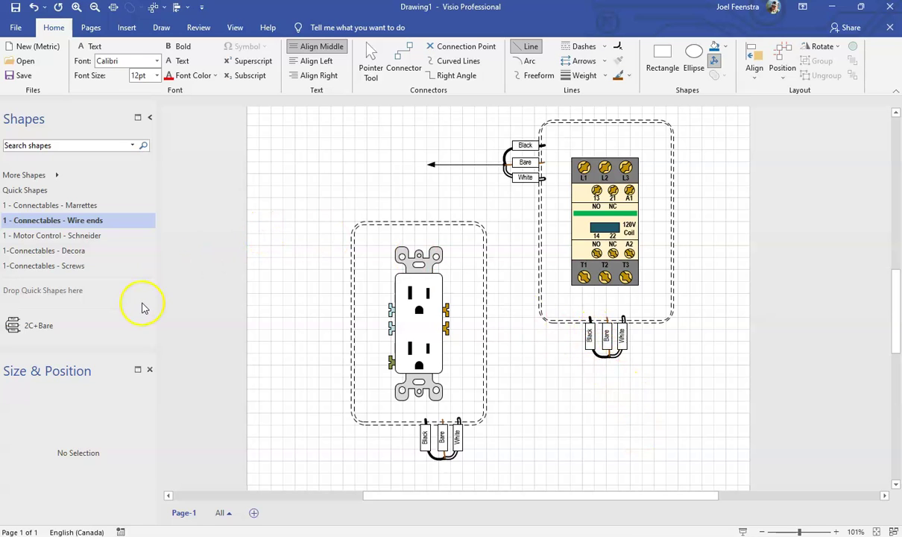
{"action": "left_click", "coordinate": [71, 205]}
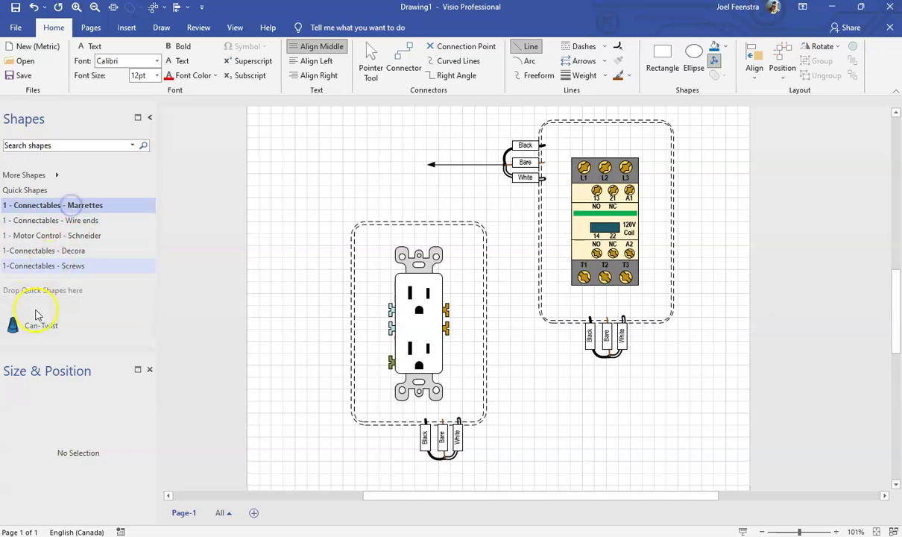
{"action": "left_click_drag", "start_coordinate": [15, 325], "coordinate": [531, 222]}
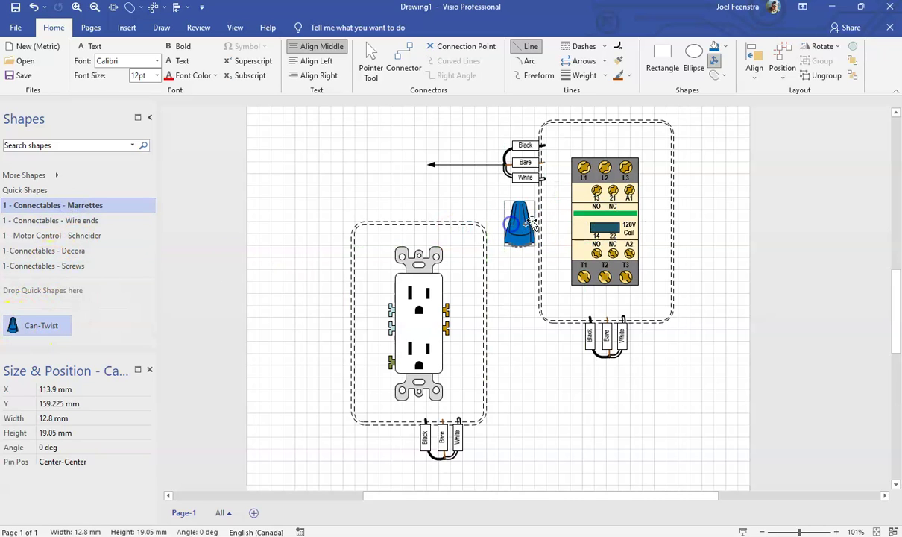
{"action": "left_click", "coordinate": [520, 289]}
{"action": "left_click", "coordinate": [520, 222]}
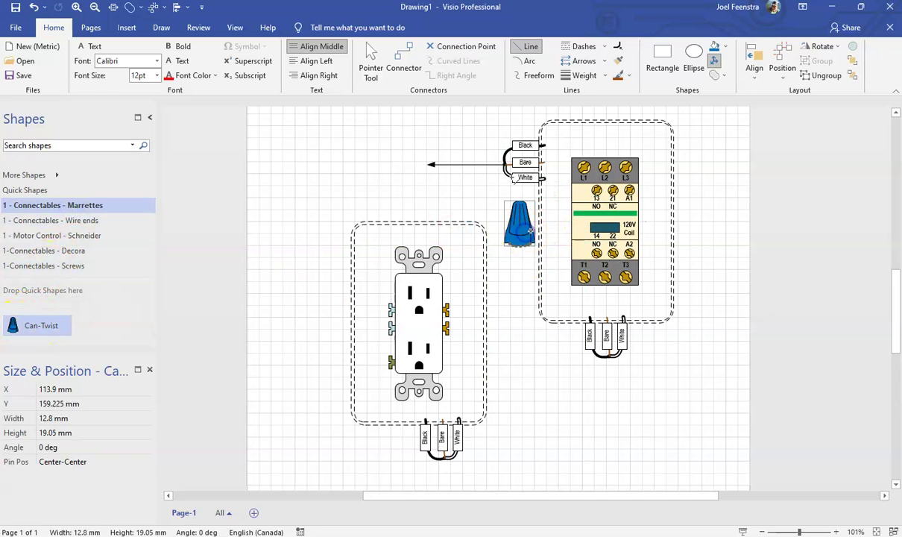
Shrink the Can-Twist to about 8.3 by 12.4 mm, rotate it 90 degrees and settle it between the two outlines.
{"action": "left_click", "coordinate": [376, 59]}
{"action": "scroll", "coordinate": [533, 197], "scroll_direction": "up", "scroll_amount": 5}
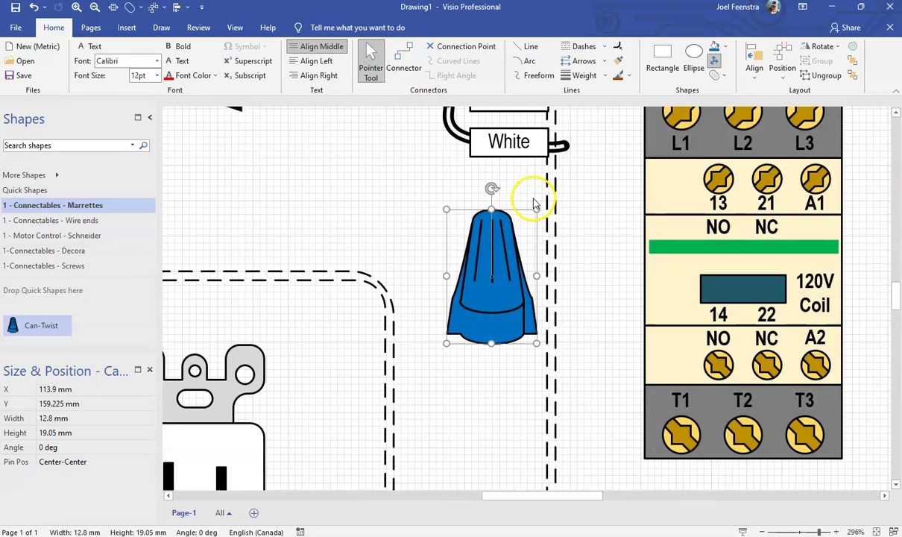
{"action": "left_click_drag", "start_coordinate": [536, 211], "coordinate": [403, 299]}
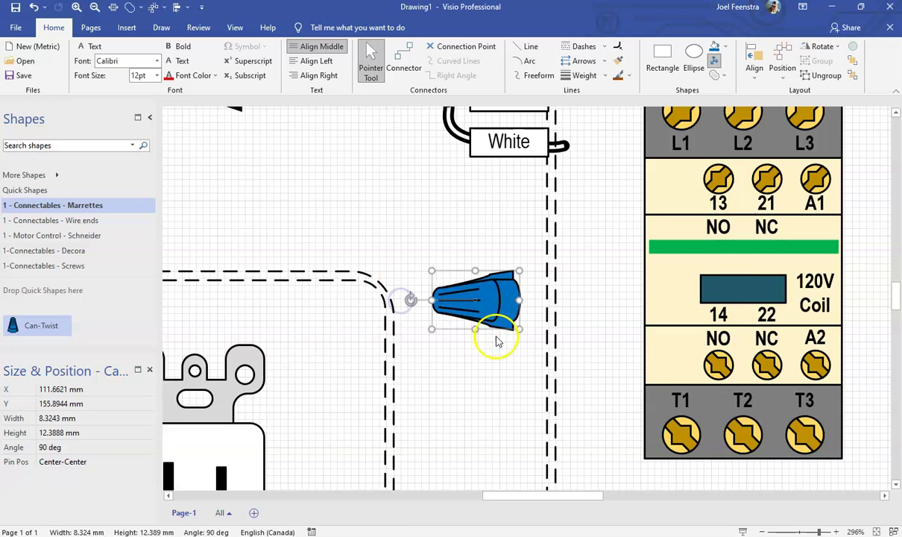
{"action": "scroll", "coordinate": [483, 391], "scroll_direction": "down", "scroll_amount": 3}
{"action": "scroll", "coordinate": [490, 237], "scroll_direction": "up", "scroll_amount": 2}
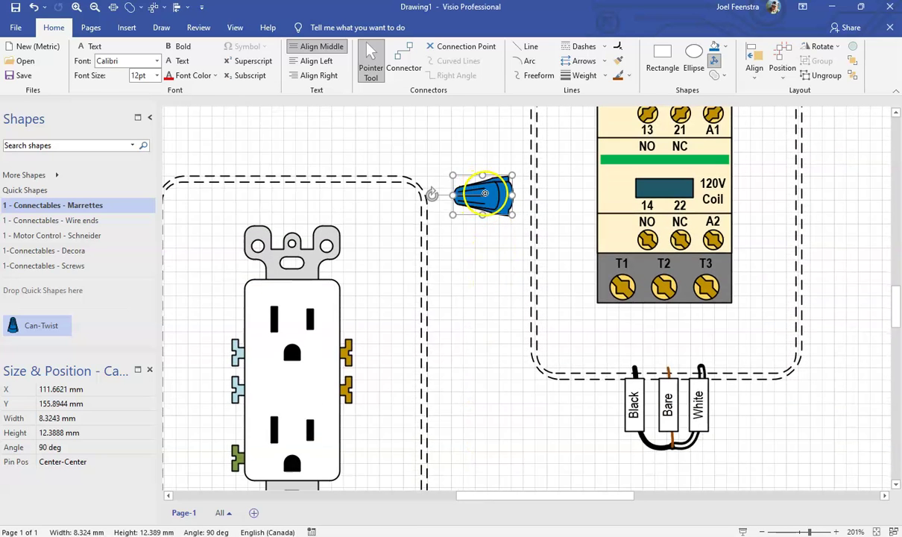
{"action": "left_click_drag", "start_coordinate": [484, 202], "coordinate": [485, 219]}
{"action": "left_click", "coordinate": [483, 316]}
{"action": "scroll", "coordinate": [532, 212], "scroll_direction": "up", "scroll_amount": 1}
{"action": "scroll", "coordinate": [531, 213], "scroll_direction": "up", "scroll_amount": 3}
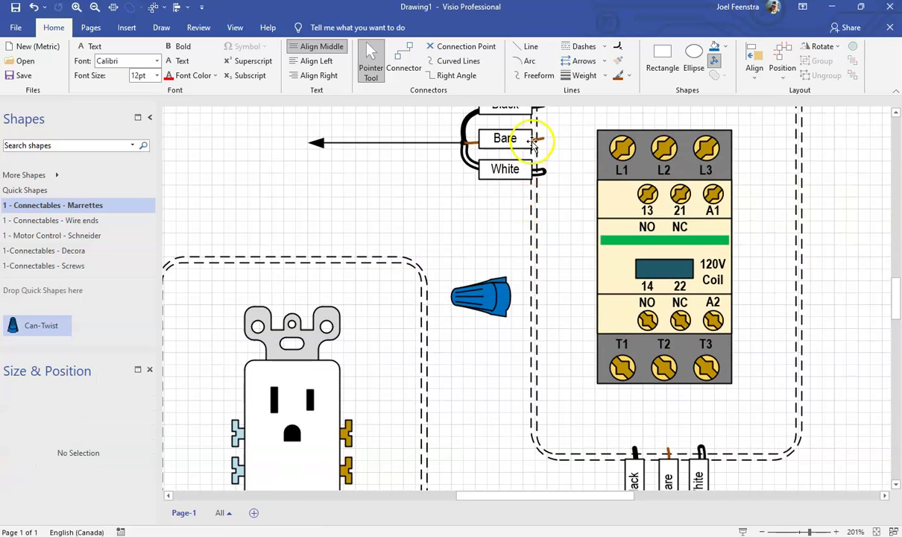
Run connectors from the white conductors of the contactor's upper and lower cable ends to the open end of the Can-Twist.
{"action": "left_click", "coordinate": [404, 59]}
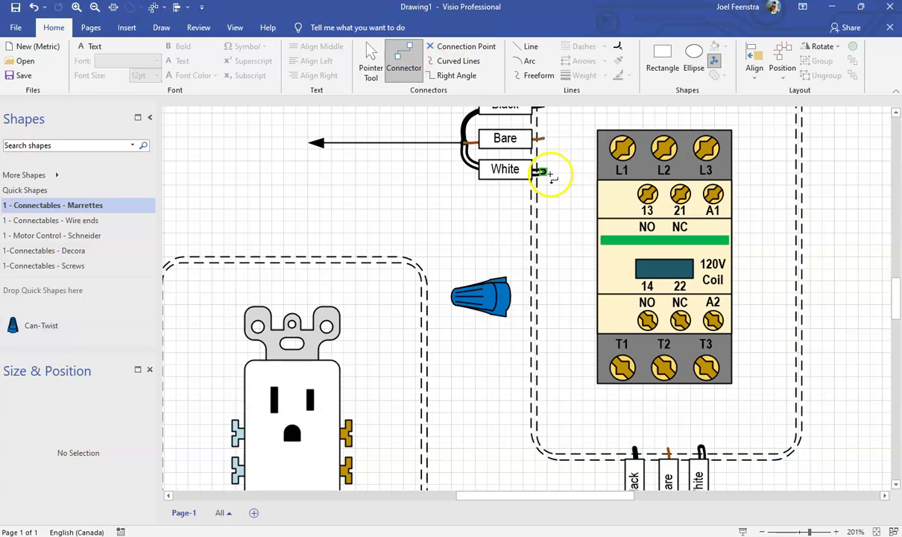
{"action": "left_click_drag", "start_coordinate": [549, 173], "coordinate": [512, 287]}
{"action": "left_click_drag", "start_coordinate": [701, 444], "coordinate": [509, 304]}
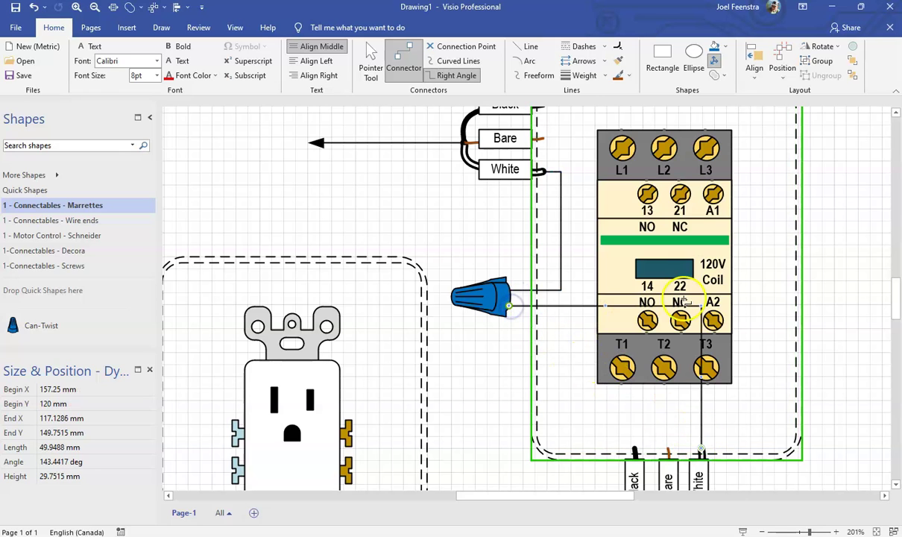
Connect contactor terminal T1 to the lower cable's black conductor, and the upper cable's black conductor to terminal L1.
{"action": "scroll", "coordinate": [571, 358], "scroll_direction": "down", "scroll_amount": 5}
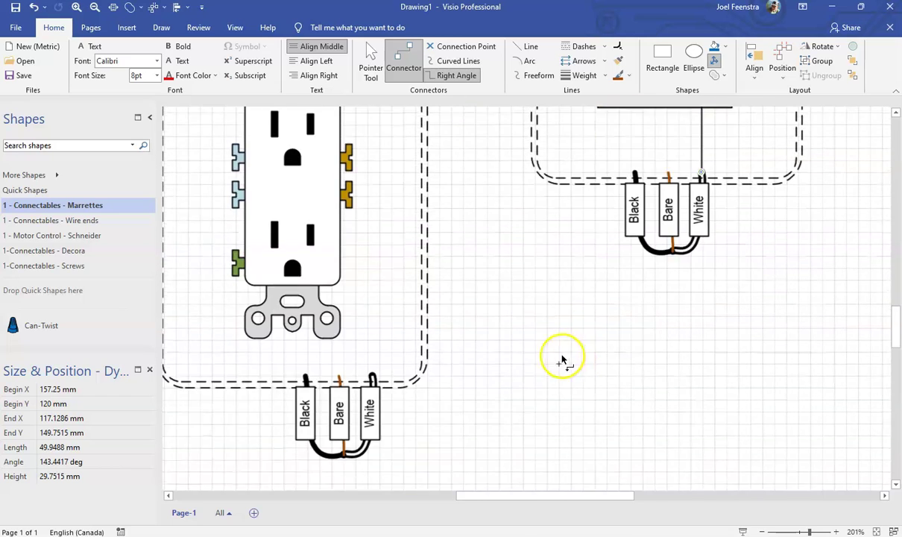
{"action": "scroll", "coordinate": [562, 360], "scroll_direction": "up", "scroll_amount": 4}
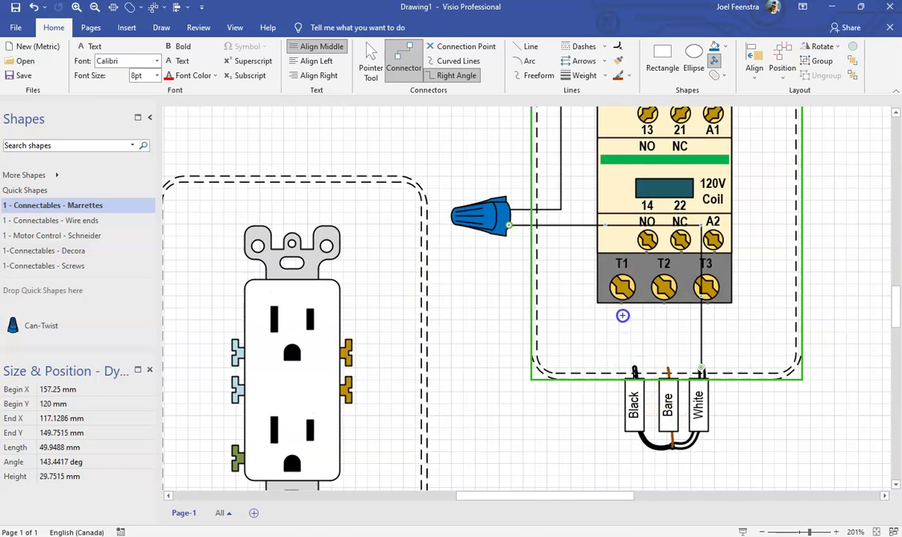
{"action": "left_click_drag", "start_coordinate": [622, 315], "coordinate": [634, 365]}
{"action": "scroll", "coordinate": [618, 313], "scroll_direction": "up", "scroll_amount": 4}
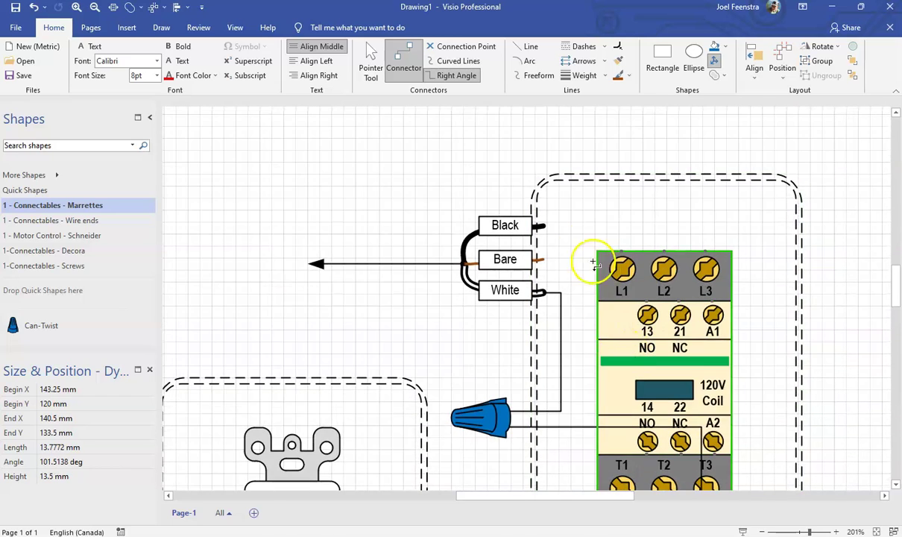
{"action": "mouse_move", "coordinate": [543, 225]}
{"action": "left_mouse_down"}
{"action": "mouse_move", "coordinate": [622, 237]}
{"action": "mouse_move", "coordinate": [623, 252]}
{"action": "left_mouse_up"}
Add a Bond screw from the Screws stencil inside the contactor's outline, near its upper-right corner.
{"action": "scroll", "coordinate": [622, 298], "scroll_direction": "down", "scroll_amount": 4}
{"action": "left_click", "coordinate": [277, 377]}
{"action": "left_click", "coordinate": [71, 264]}
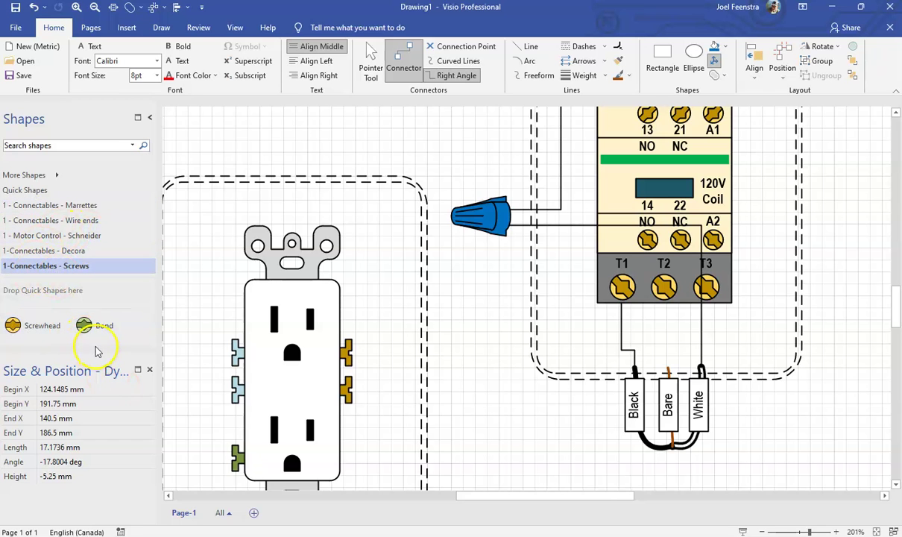
{"action": "scroll", "coordinate": [388, 267], "scroll_direction": "down", "scroll_amount": 1}
{"action": "scroll", "coordinate": [483, 322], "scroll_direction": "up", "scroll_amount": 4}
{"action": "left_click_drag", "start_coordinate": [82, 333], "coordinate": [761, 186]}
{"action": "left_click", "coordinate": [372, 61]}
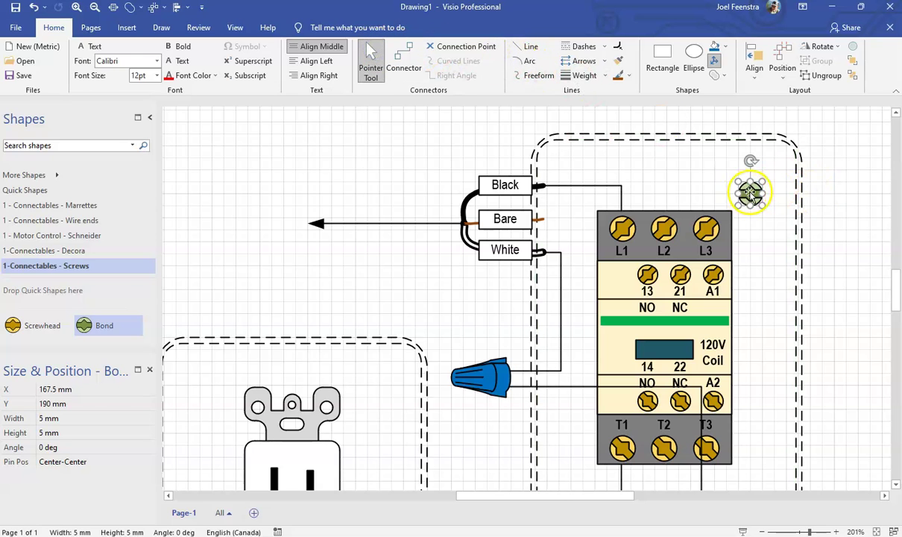
{"action": "left_click_drag", "start_coordinate": [760, 180], "coordinate": [761, 181]}
{"action": "left_click", "coordinate": [760, 230]}
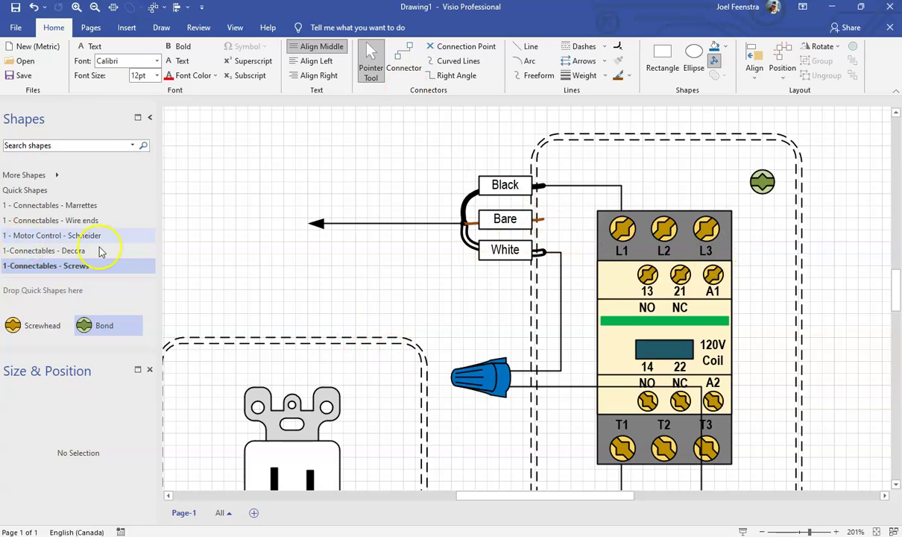
Add a second Can-Twist sized about 7.8 by 11.6 mm, rotated -90 degrees, outside the contactor's outline at X 190 mm, Y 180 mm.
{"action": "left_click", "coordinate": [65, 205]}
{"action": "left_click_drag", "start_coordinate": [11, 326], "coordinate": [851, 281]}
{"action": "left_click_drag", "start_coordinate": [870, 245], "coordinate": [879, 307]}
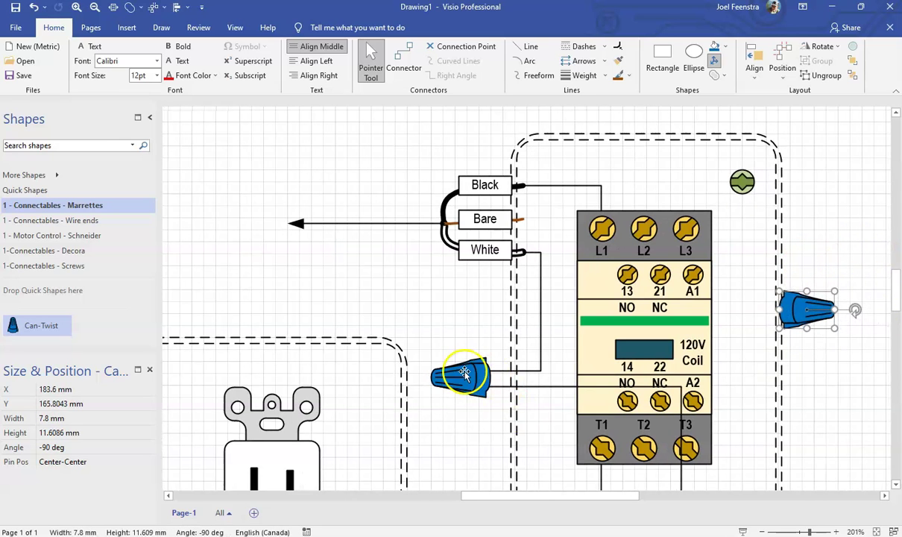
{"action": "left_click_drag", "start_coordinate": [797, 312], "coordinate": [831, 242]}
Connect the bare conductor of the contactor's lower cable end to the second Can-Twist.
{"action": "scroll", "coordinate": [825, 316], "scroll_direction": "down", "scroll_amount": 4}
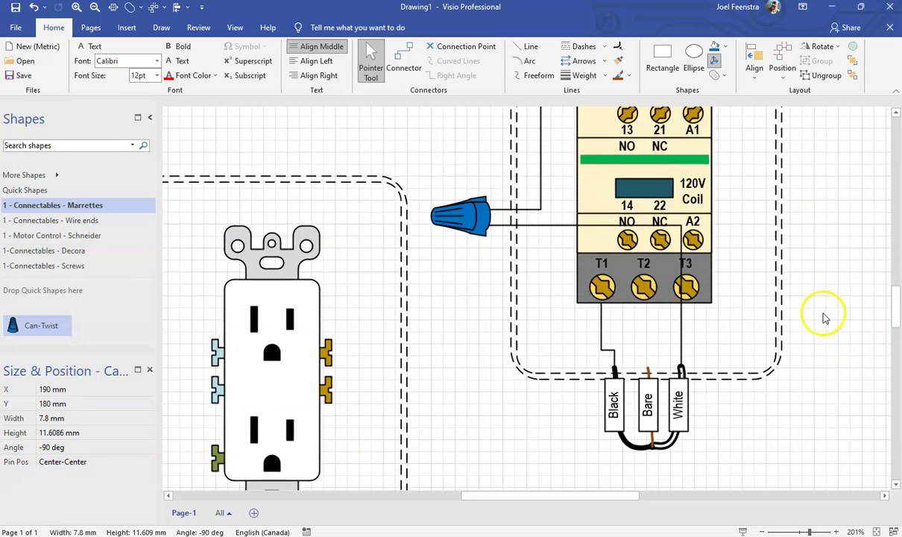
{"action": "scroll", "coordinate": [825, 316], "scroll_direction": "up", "scroll_amount": 2}
{"action": "left_click", "coordinate": [403, 59]}
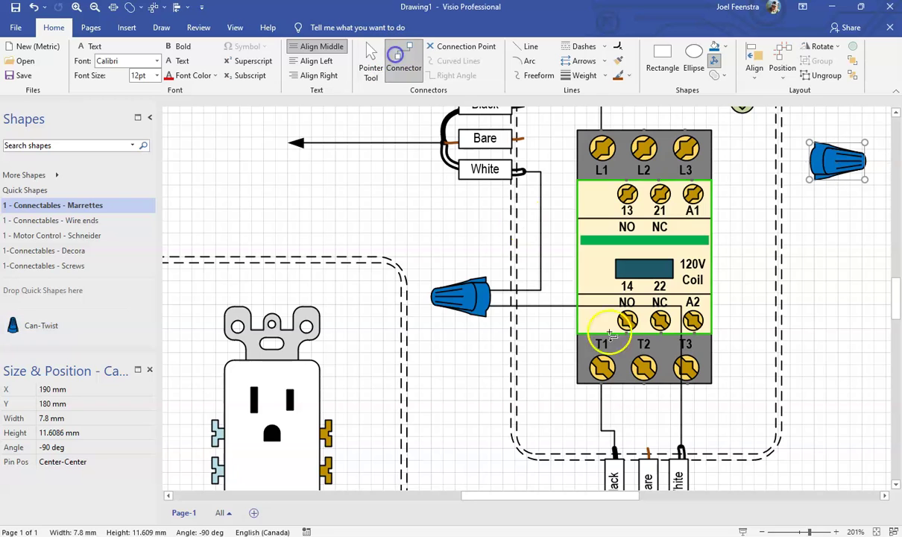
{"action": "left_click_drag", "start_coordinate": [647, 450], "coordinate": [812, 171]}
Connect the upper cable's bare conductor to the bond screw, and the bottom of the bond screw to the second Can-Twist.
{"action": "scroll", "coordinate": [751, 215], "scroll_direction": "up", "scroll_amount": 3}
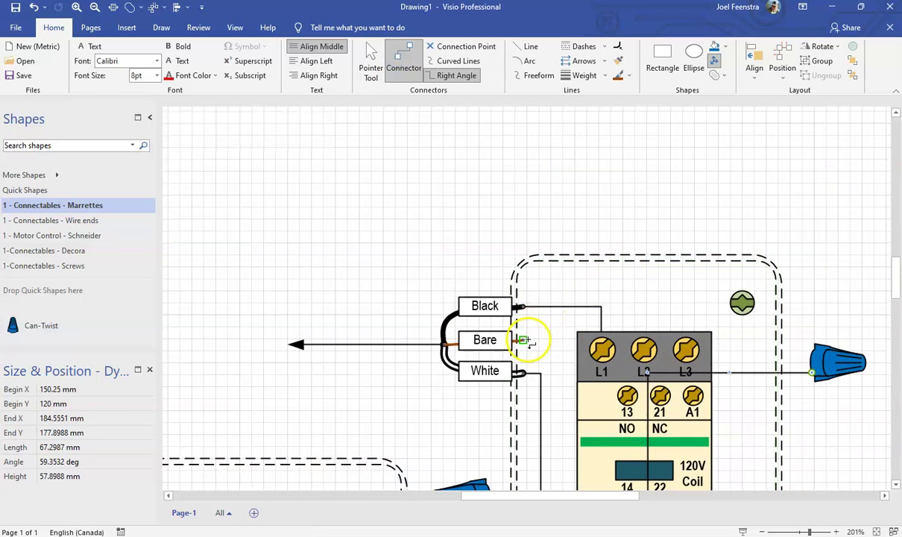
{"action": "left_click_drag", "start_coordinate": [522, 339], "coordinate": [748, 302]}
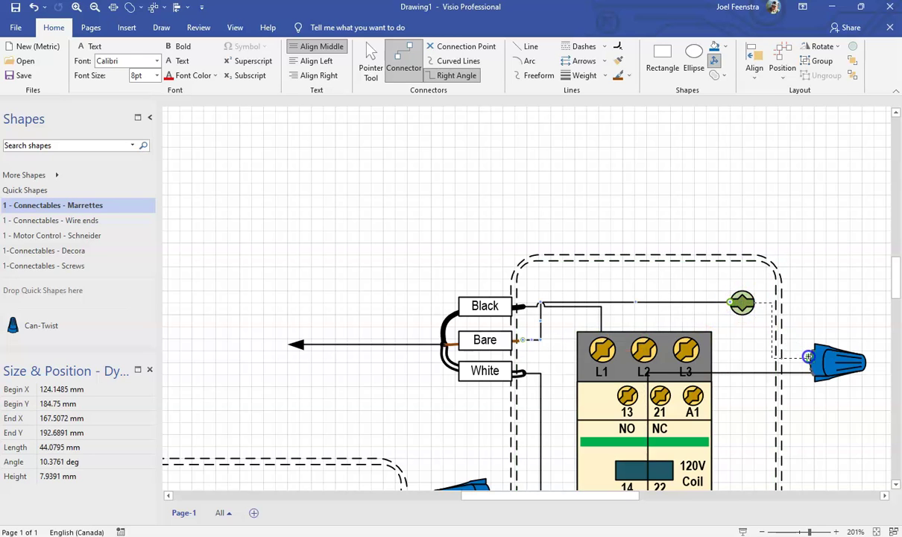
{"action": "left_click_drag", "start_coordinate": [807, 362], "coordinate": [808, 363]}
{"action": "left_click_drag", "start_coordinate": [764, 322], "coordinate": [746, 283]}
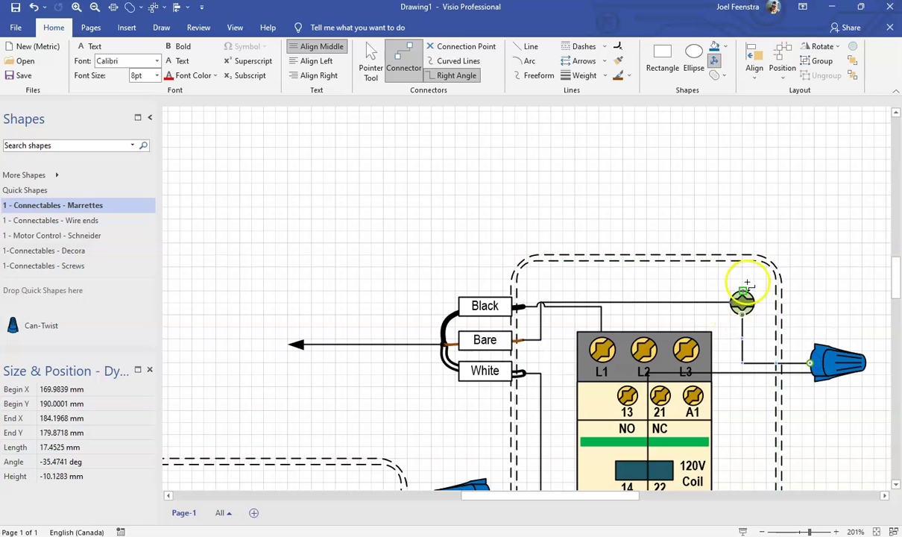
{"action": "left_click", "coordinate": [796, 292]}
Run a connector between the sheath ends of the contactor's lower cable and the receptacle's cable.
{"action": "scroll", "coordinate": [810, 283], "scroll_direction": "down", "scroll_amount": 10}
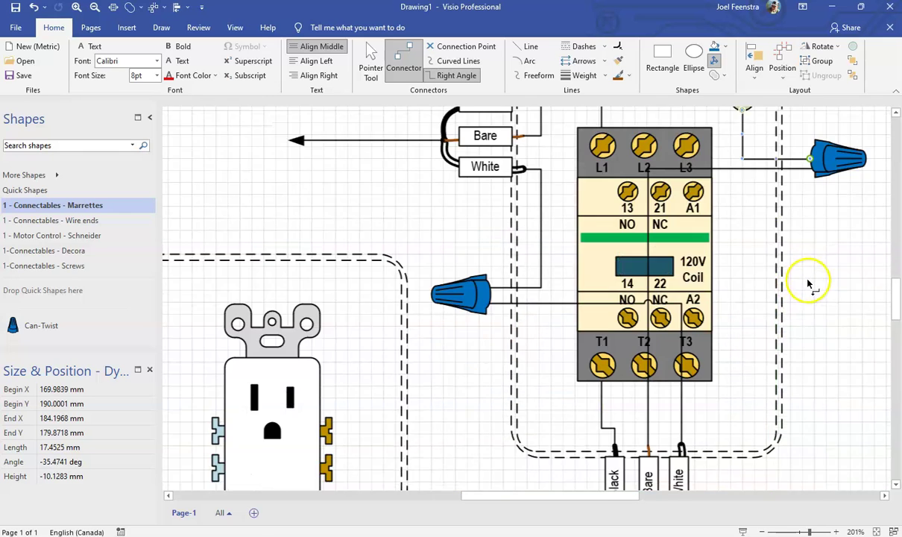
{"action": "scroll", "coordinate": [716, 354], "scroll_direction": "up", "scroll_amount": 3}
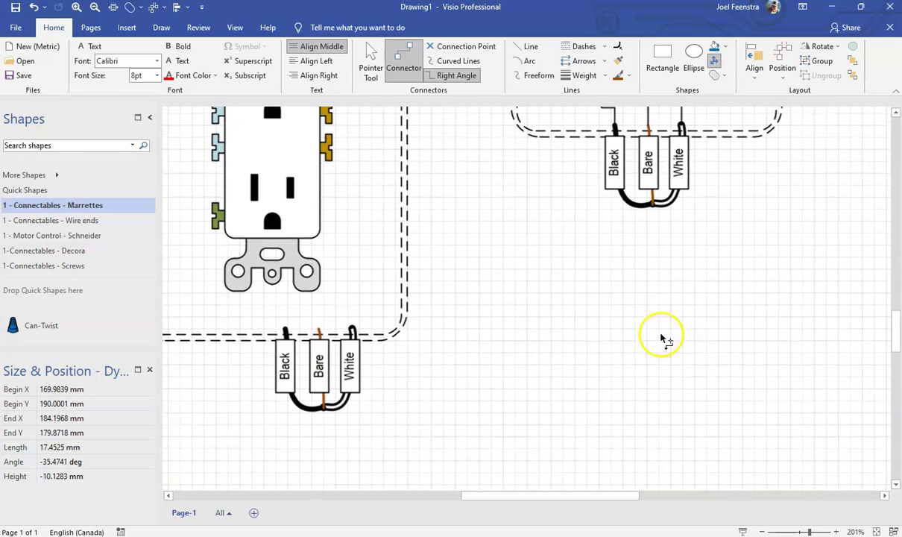
{"action": "left_click_drag", "start_coordinate": [401, 434], "coordinate": [323, 408]}
Connect the receptacle cable's white, black and bare conductors to the lower silver, lower brass and green terminal screws respectively.
{"action": "left_click_drag", "start_coordinate": [523, 496], "coordinate": [477, 495]}
{"action": "scroll", "coordinate": [503, 459], "scroll_direction": "up", "scroll_amount": 5}
{"action": "scroll", "coordinate": [517, 450], "scroll_direction": "down", "scroll_amount": 3}
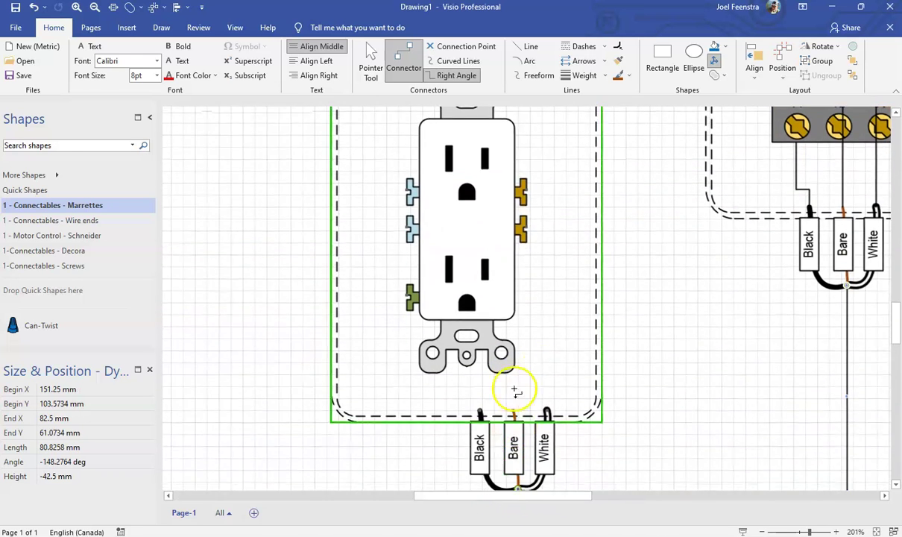
{"action": "left_click_drag", "start_coordinate": [542, 402], "coordinate": [406, 226]}
{"action": "left_click_drag", "start_coordinate": [479, 410], "coordinate": [526, 227]}
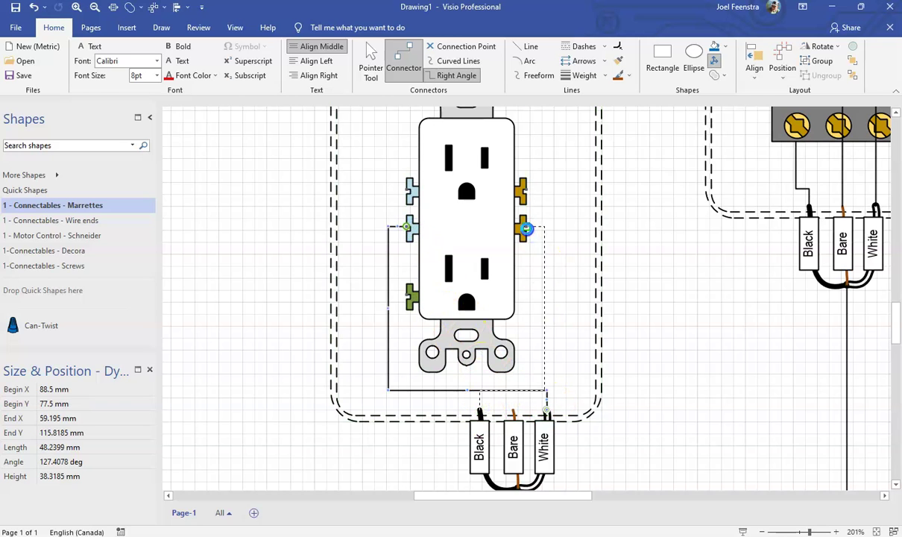
{"action": "left_click_drag", "start_coordinate": [512, 410], "coordinate": [408, 295]}
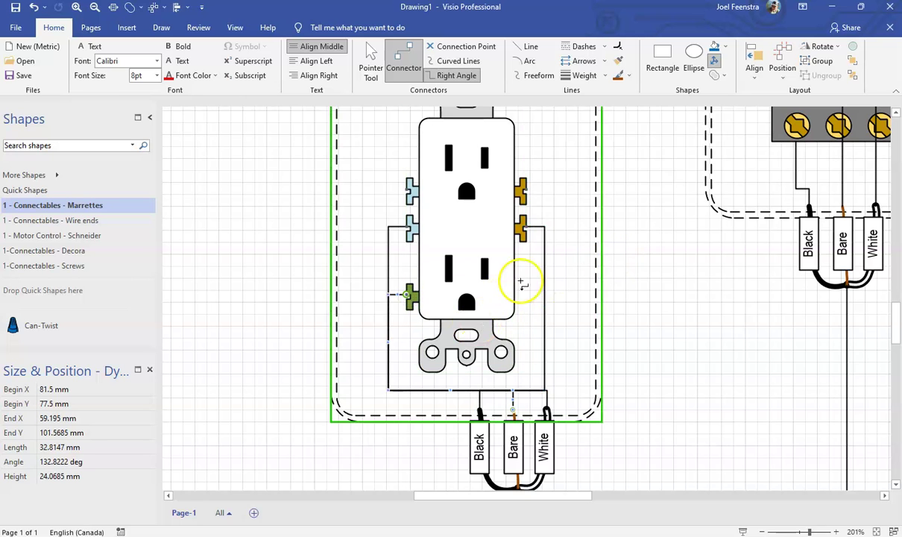
Copy the white conductor's formatting from the contactor's upper cable end onto both white connectors at the Can-Twist beside the contactor enclosure.
{"action": "scroll", "coordinate": [730, 425], "scroll_direction": "up", "scroll_amount": 5}
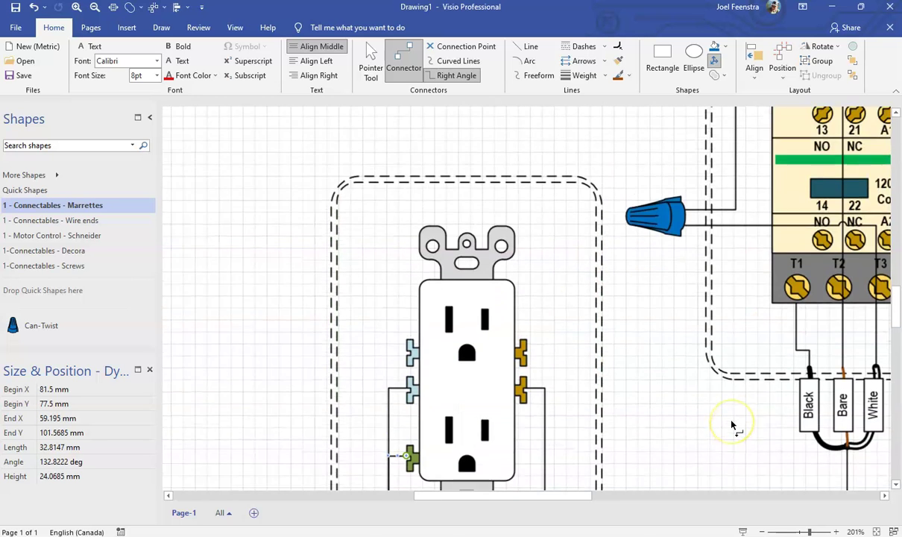
{"action": "left_click", "coordinate": [369, 63]}
{"action": "left_click", "coordinate": [519, 141]}
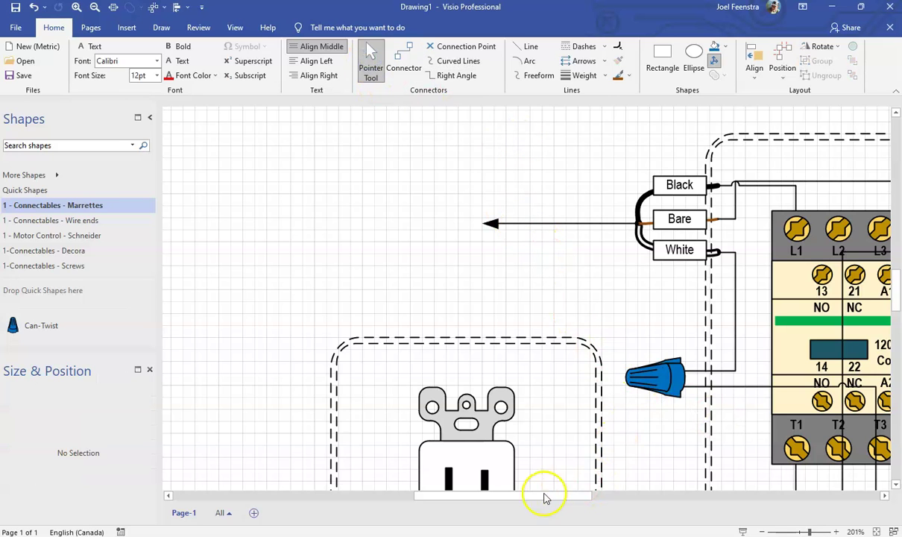
{"action": "left_click_drag", "start_coordinate": [533, 496], "coordinate": [586, 511]}
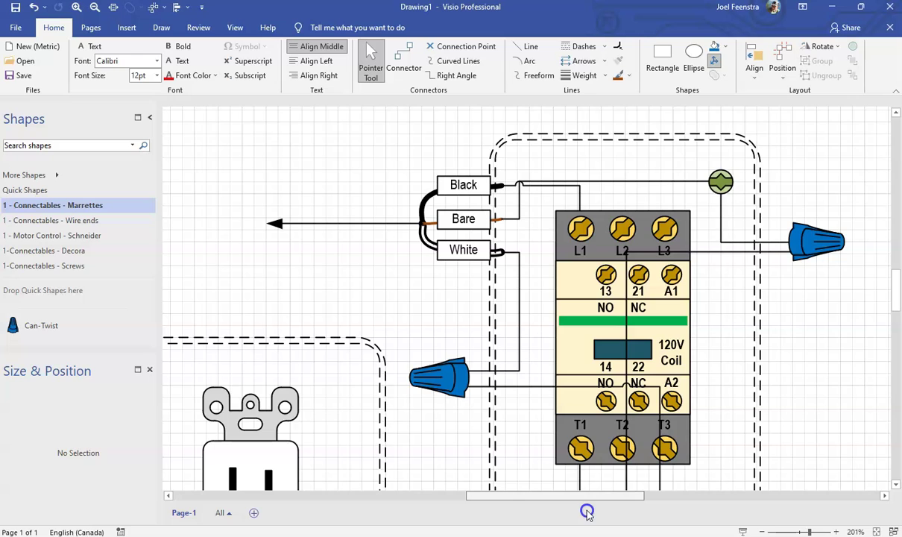
{"action": "left_click", "coordinate": [553, 383]}
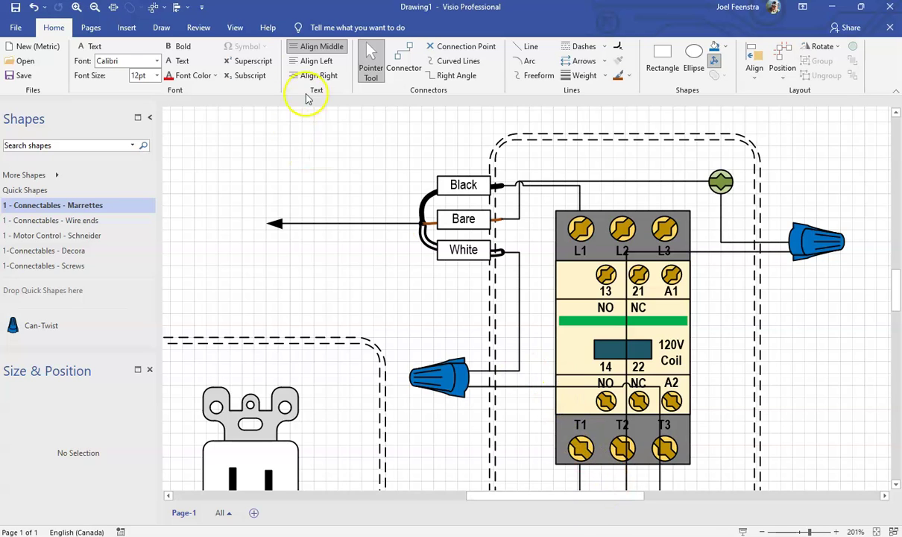
{"action": "left_click", "coordinate": [428, 246]}
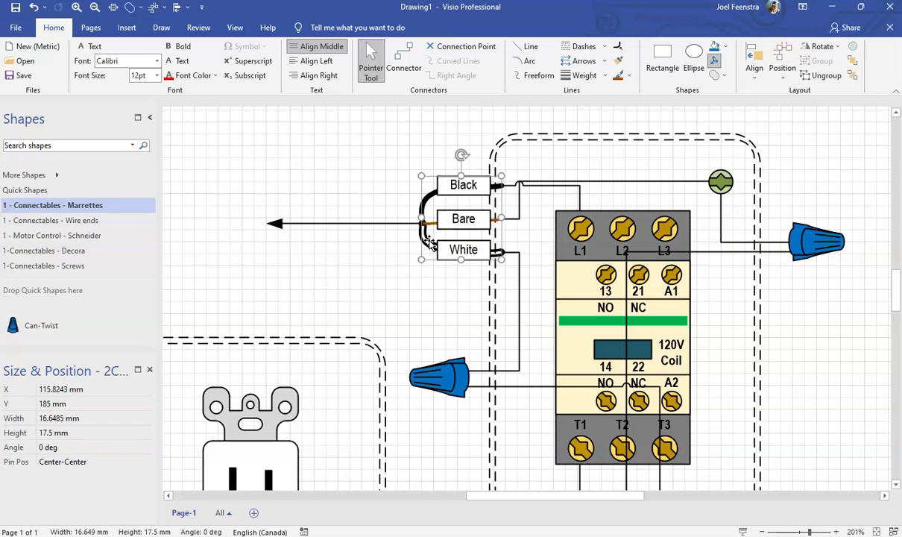
{"action": "left_click", "coordinate": [427, 242]}
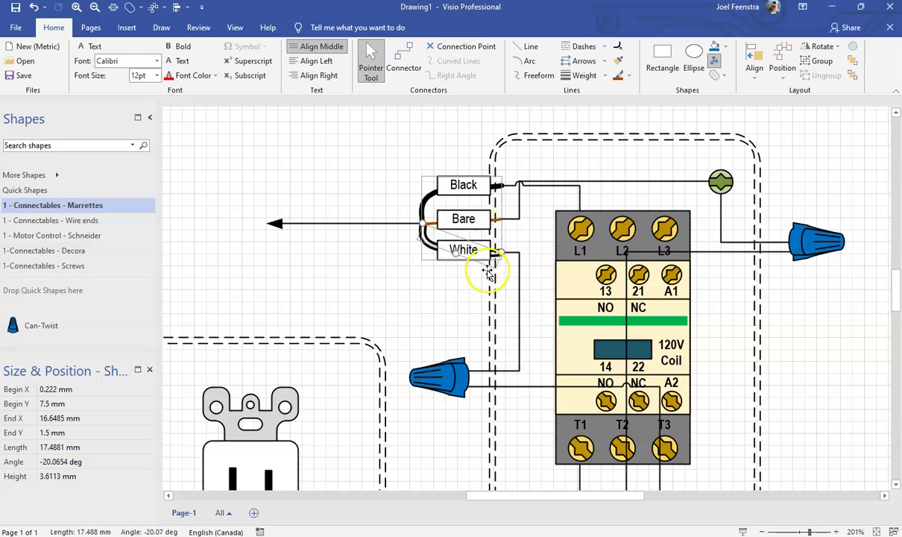
{"action": "left_click", "coordinate": [620, 63]}
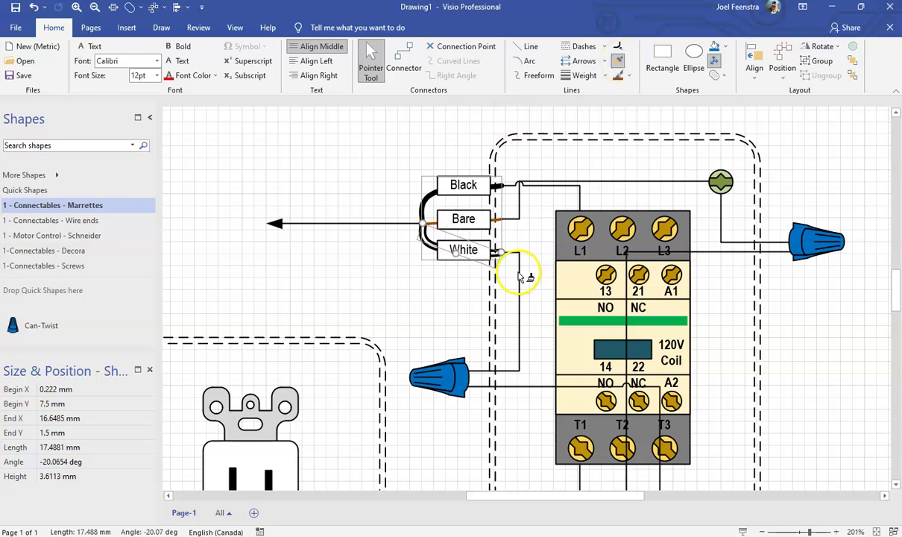
{"action": "left_click", "coordinate": [521, 309]}
{"action": "left_click", "coordinate": [538, 394]}
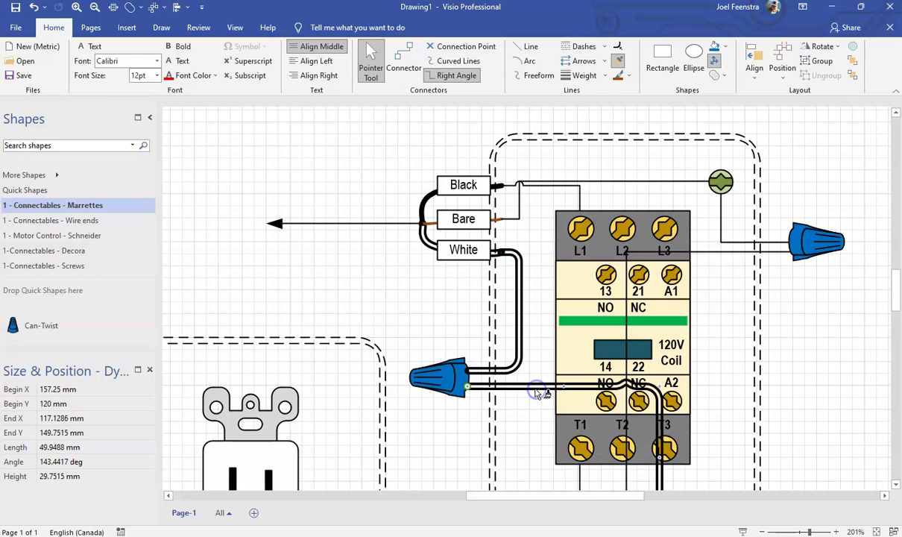
Apply the same white conductor formatting to the connector between the receptacle cable's white conductor and the lower silver terminal screw.
{"action": "scroll", "coordinate": [542, 402], "scroll_direction": "down", "scroll_amount": 8}
{"action": "mouse_move", "coordinate": [376, 386]}
{"action": "left_mouse_down"}
{"action": "mouse_move", "coordinate": [318, 392]}
{"action": "mouse_move", "coordinate": [161, 239]}
{"action": "mouse_move", "coordinate": [179, 250]}
{"action": "left_mouse_up"}
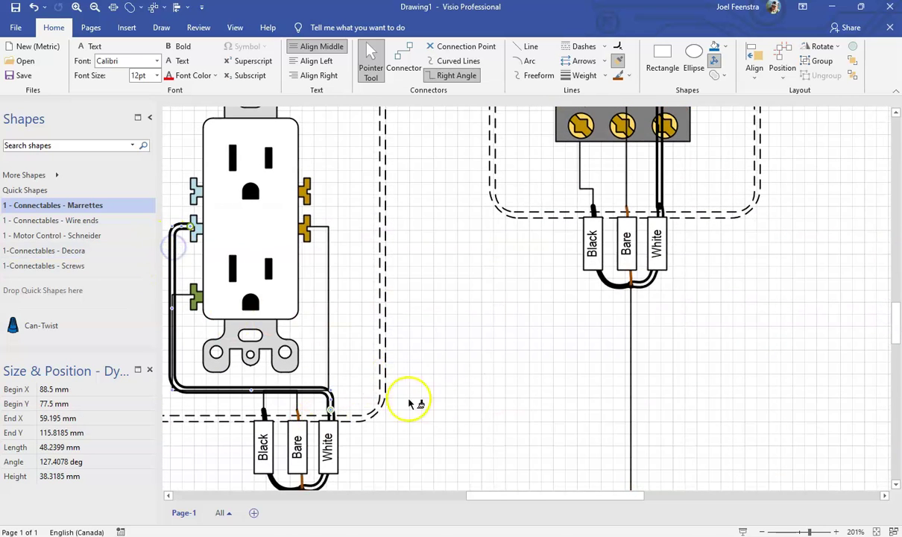
{"action": "scroll", "coordinate": [408, 403], "scroll_direction": "up", "scroll_amount": 9}
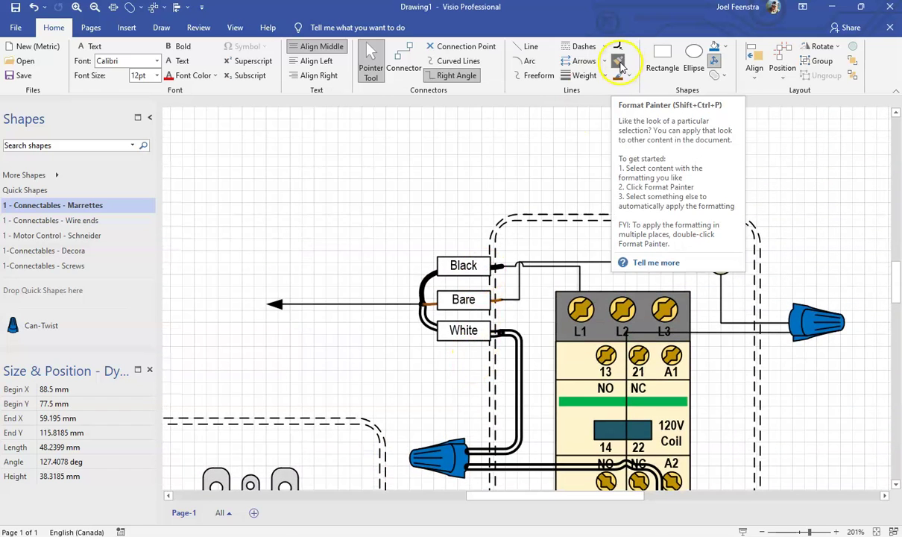
{"action": "left_click", "coordinate": [674, 157]}
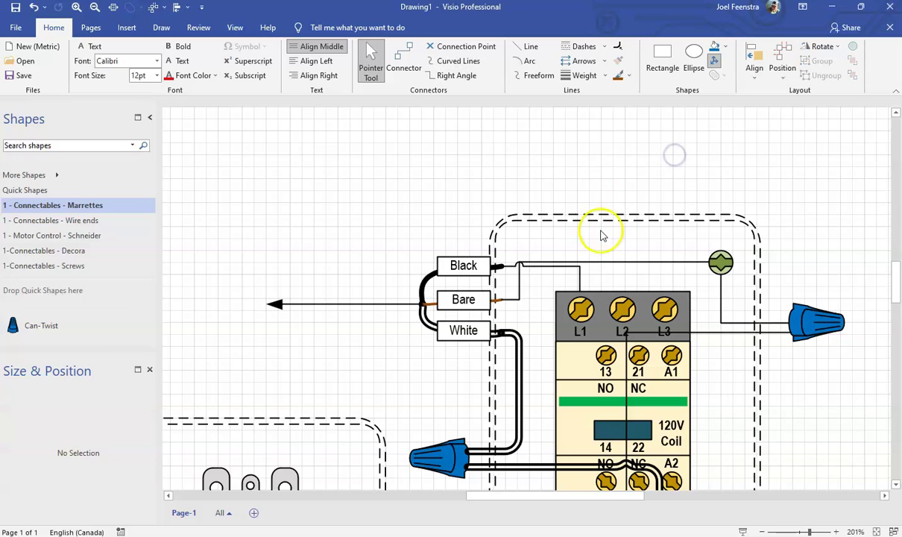
Copy the upper cable's bare conductor formatting onto the bond screw's two connectors and the contactor's lower bare connector to the second Can-Twist.
{"action": "left_click", "coordinate": [430, 307]}
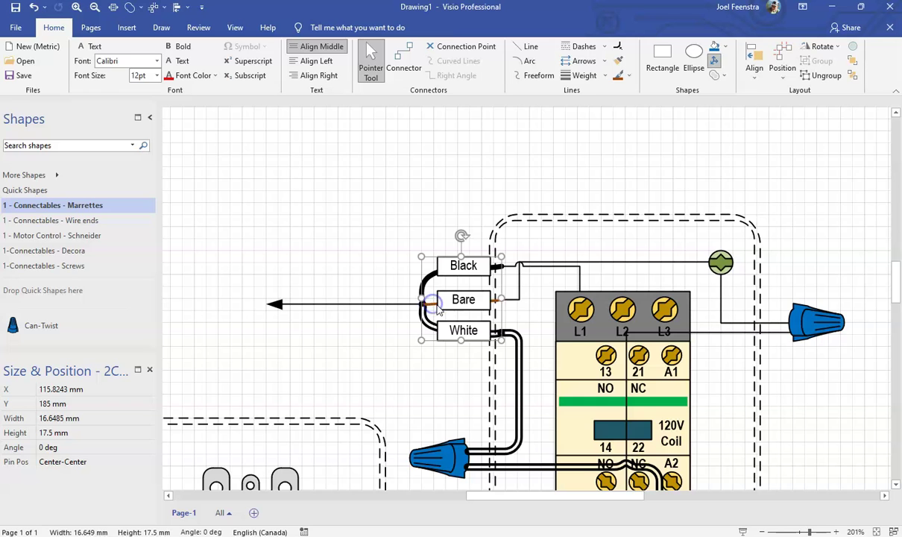
{"action": "scroll", "coordinate": [440, 315], "scroll_direction": "up", "scroll_amount": 5, "text": "ctrl"}
{"action": "left_click", "coordinate": [415, 292]}
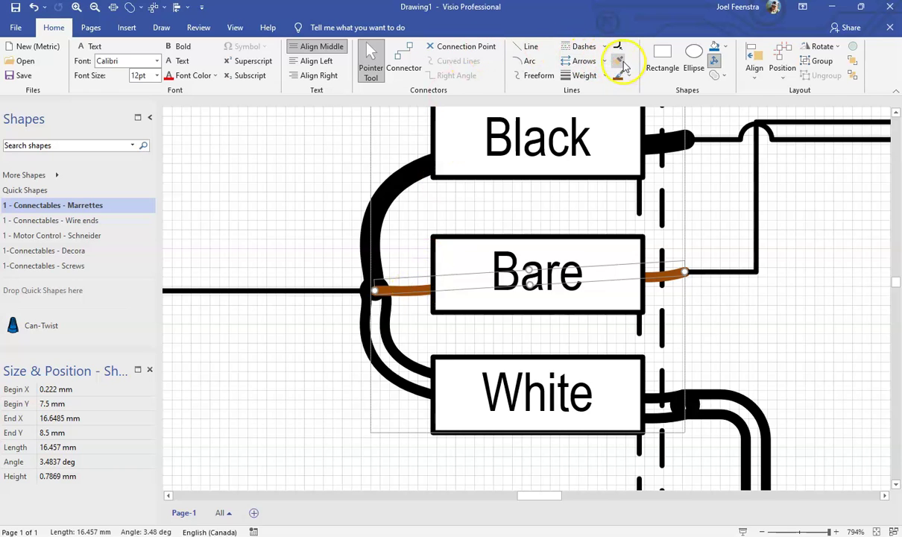
{"action": "scroll", "coordinate": [665, 252], "scroll_direction": "down", "scroll_amount": 8, "text": "ctrl"}
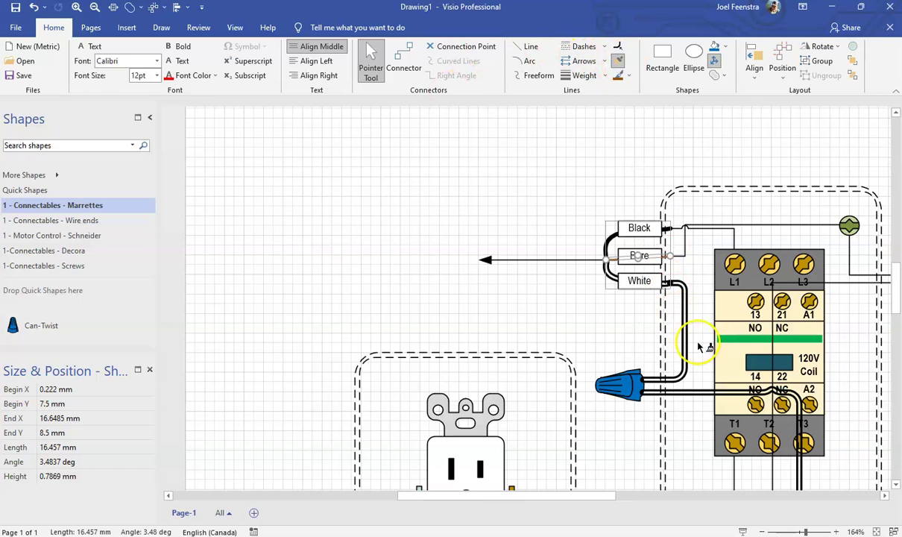
{"action": "left_click_drag", "start_coordinate": [684, 249], "coordinate": [849, 227]}
{"action": "left_click", "coordinate": [853, 262]}
{"action": "scroll", "coordinate": [795, 397], "scroll_direction": "down", "scroll_amount": 3, "text": "ctrl"}
{"action": "scroll", "coordinate": [745, 376], "scroll_direction": "up", "scroll_amount": 2, "text": "ctrl"}
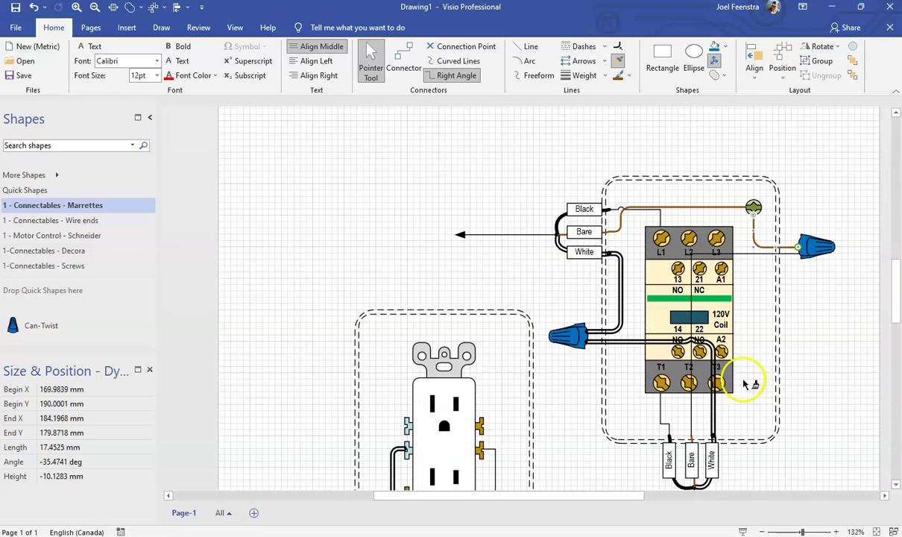
{"action": "left_click", "coordinate": [693, 417]}
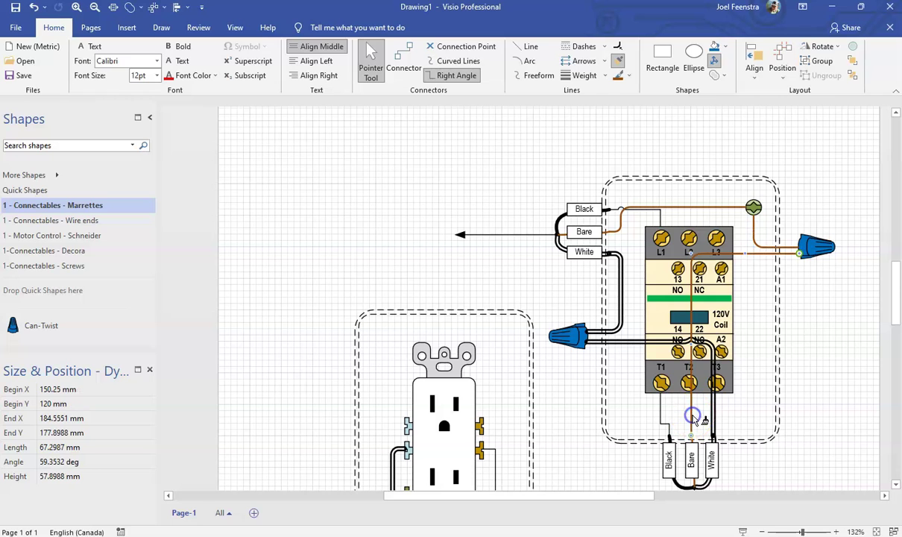
Apply the bare conductor formatting to the connector between the receptacle cable's bare conductor and the green terminal screw.
{"action": "scroll", "coordinate": [695, 421], "scroll_direction": "down", "scroll_amount": 3}
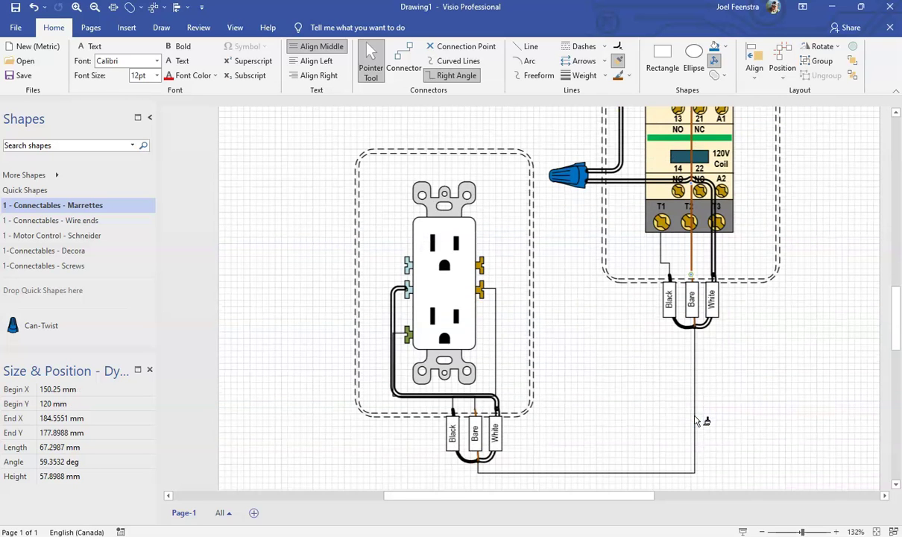
{"action": "left_click", "coordinate": [475, 401]}
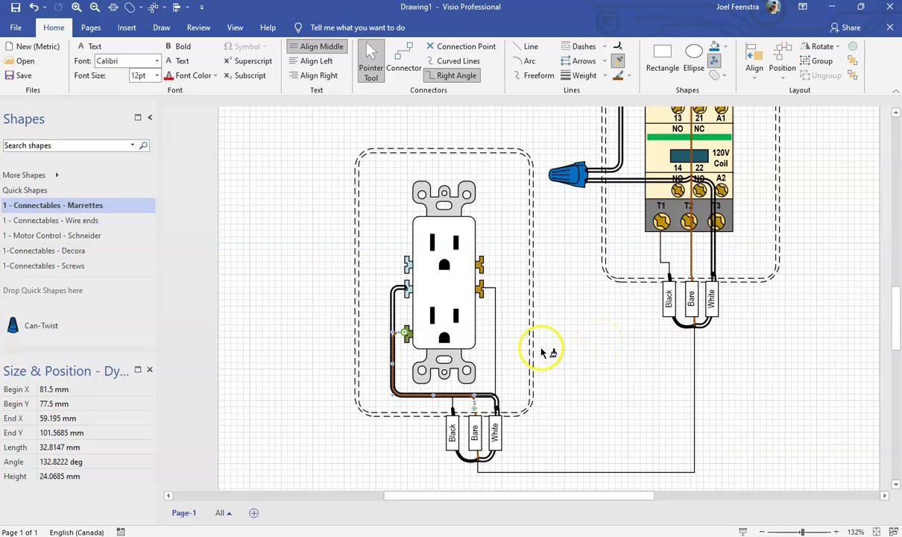
{"action": "scroll", "coordinate": [548, 376], "scroll_direction": "up", "scroll_amount": 3}
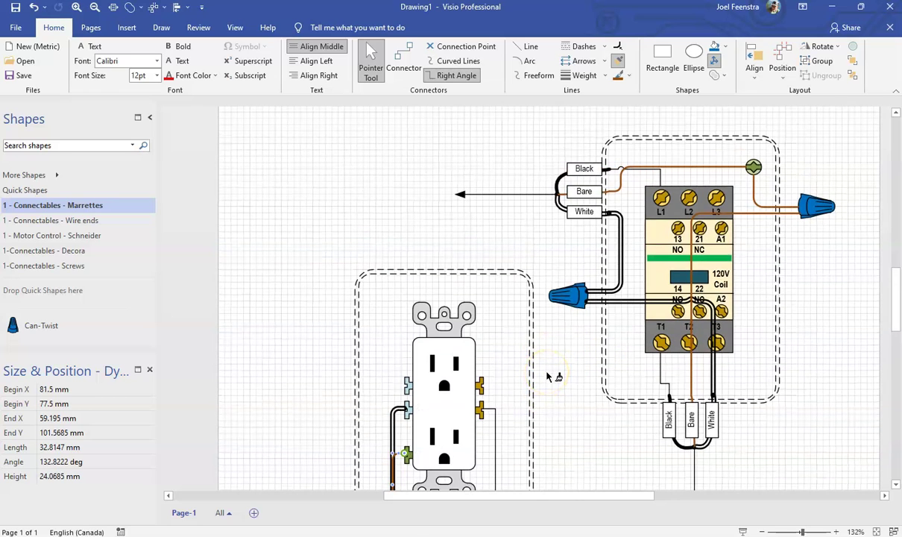
{"action": "scroll", "coordinate": [548, 376], "scroll_direction": "down", "scroll_amount": 4}
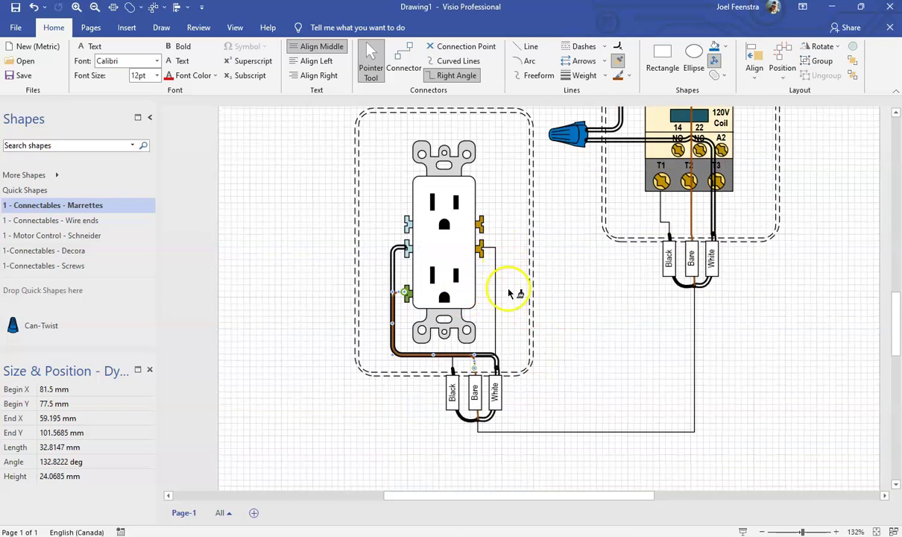
{"action": "scroll", "coordinate": [525, 223], "scroll_direction": "up", "scroll_amount": 4}
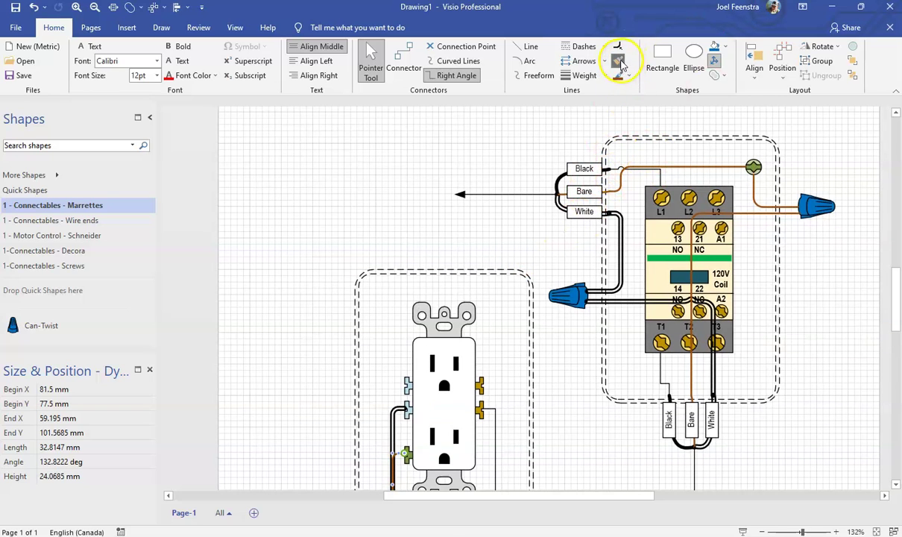
{"action": "scroll", "coordinate": [613, 192], "scroll_direction": "up", "scroll_amount": 5}
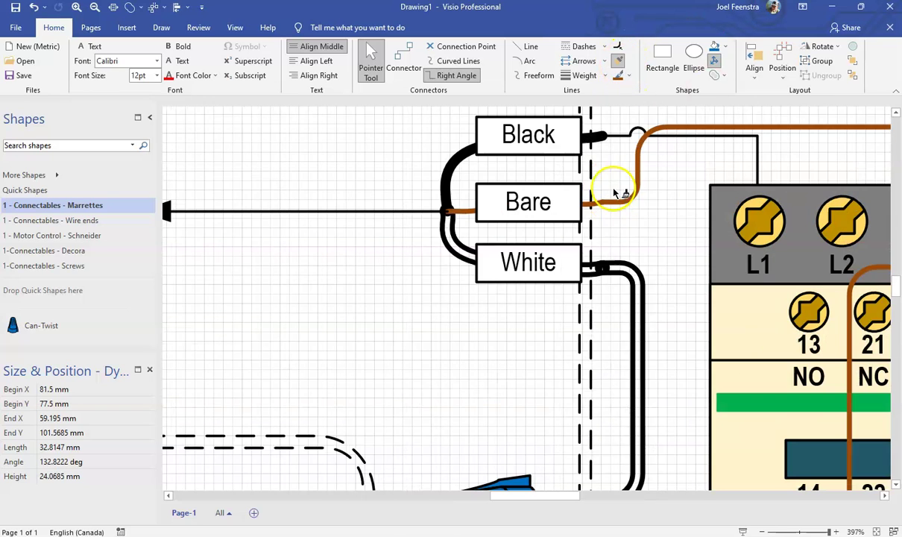
{"action": "left_click", "coordinate": [617, 61]}
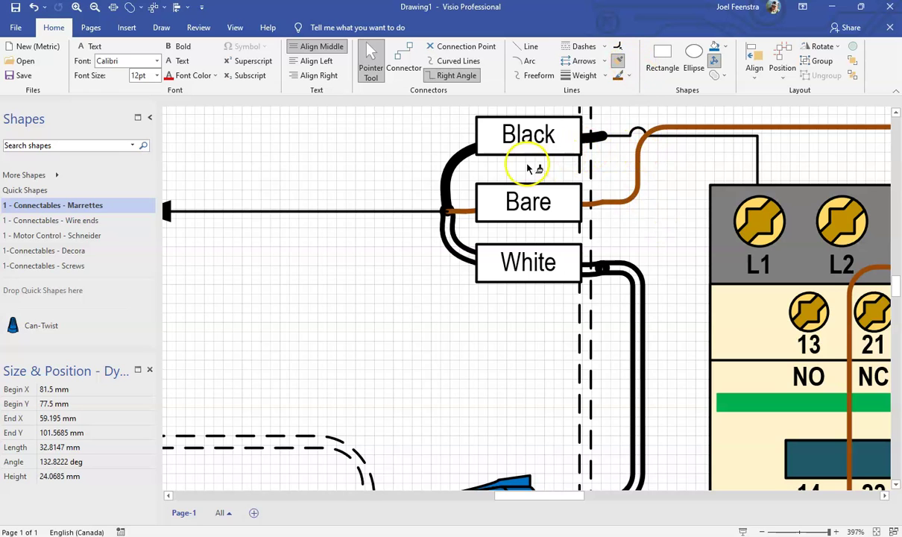
{"action": "left_click", "coordinate": [462, 160]}
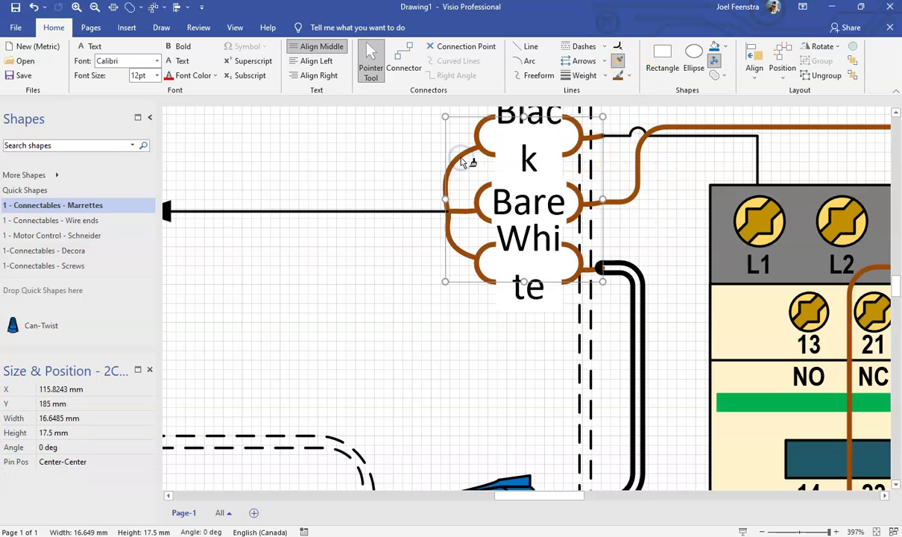
{"action": "scroll", "coordinate": [566, 197], "scroll_direction": "up", "scroll_amount": 3}
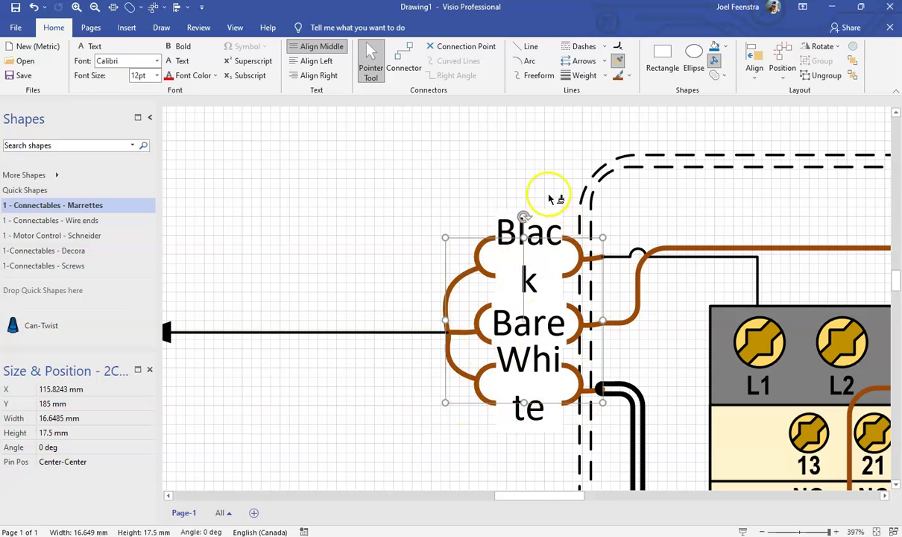
{"action": "left_click", "coordinate": [33, 7]}
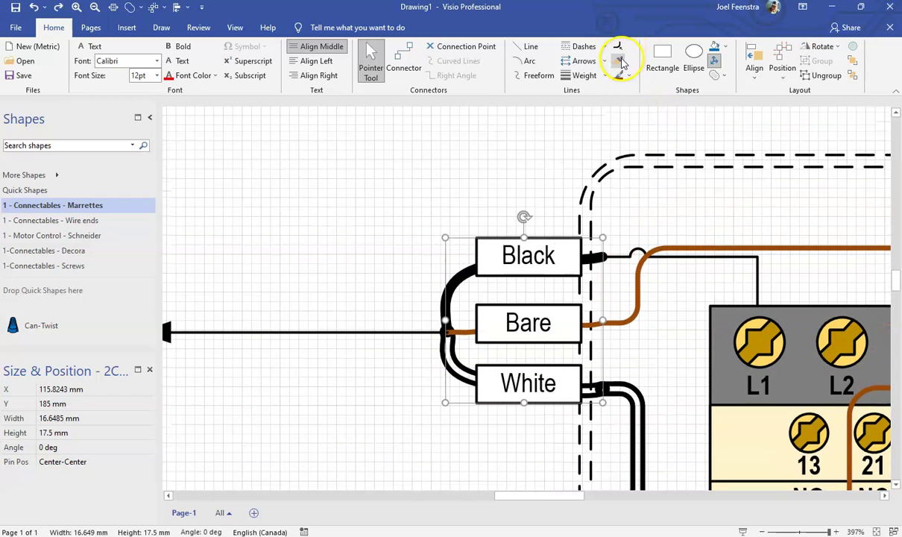
Copy the upper cable's black conductor formatting onto the connectors running to the contactor's L1 and T1 terminals.
{"action": "left_click", "coordinate": [489, 184]}
{"action": "left_click", "coordinate": [477, 276]}
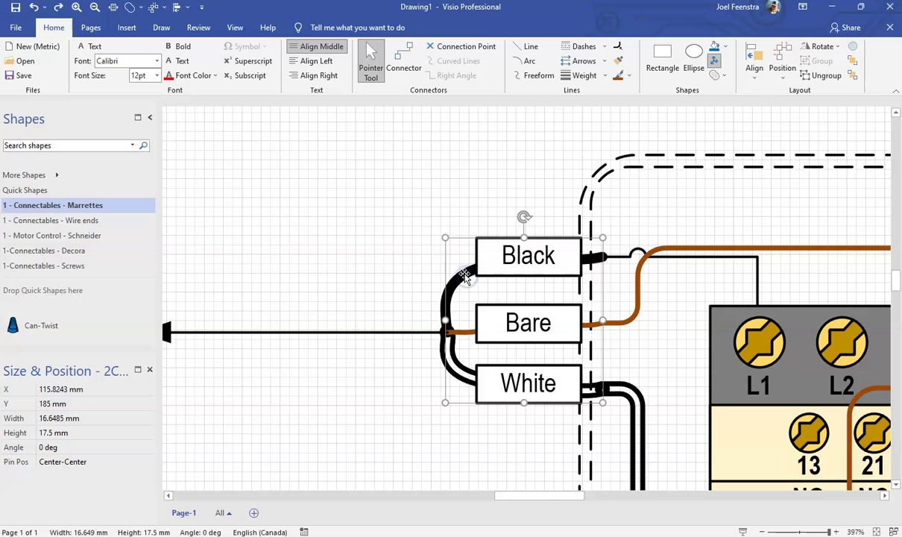
{"action": "left_click", "coordinate": [462, 272]}
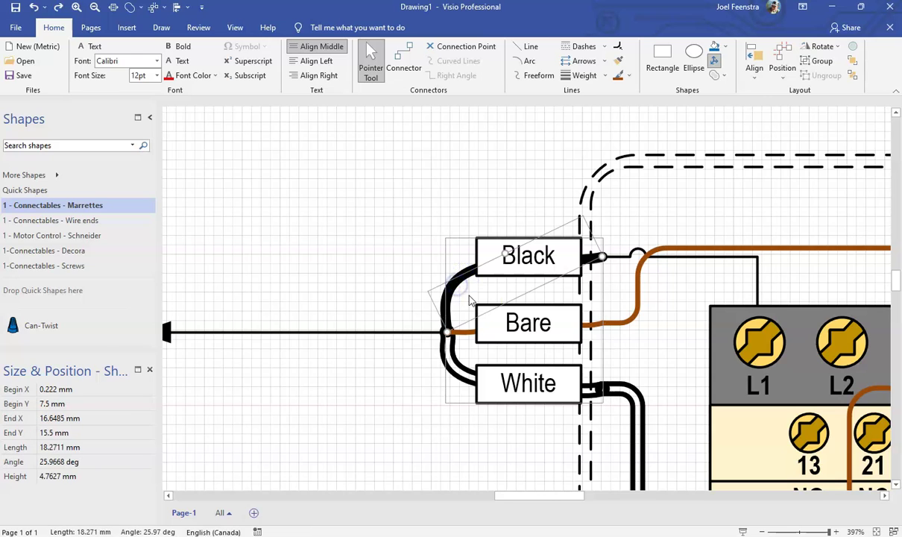
{"action": "left_click", "coordinate": [619, 67]}
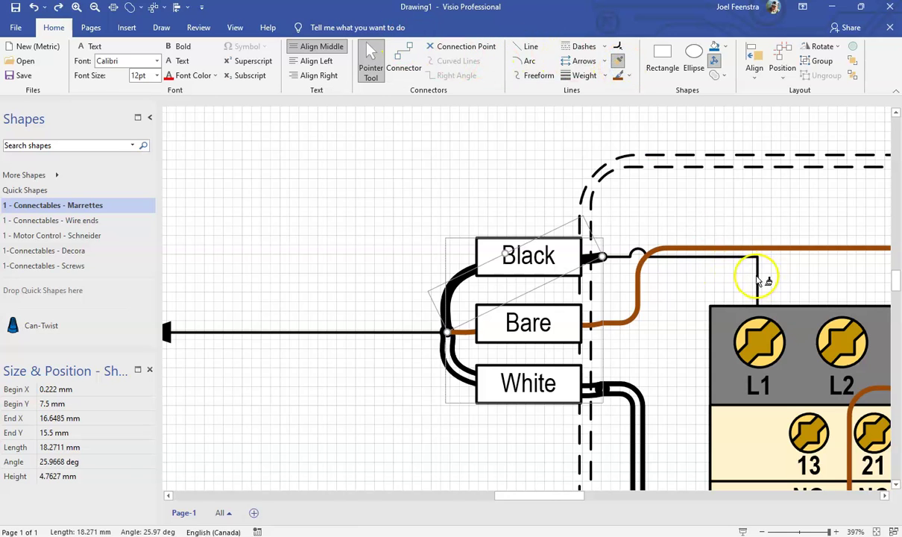
{"action": "left_click", "coordinate": [758, 280]}
{"action": "scroll", "coordinate": [762, 281], "scroll_direction": "down", "scroll_amount": 6}
{"action": "scroll", "coordinate": [711, 443], "scroll_direction": "up", "scroll_amount": 5}
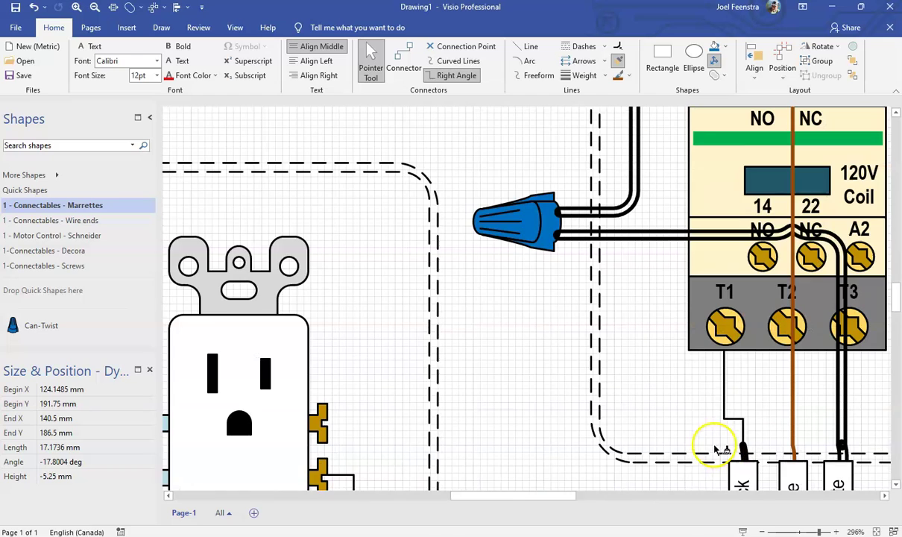
{"action": "left_click", "coordinate": [724, 389]}
{"action": "scroll", "coordinate": [641, 394], "scroll_direction": "down", "scroll_amount": 5}
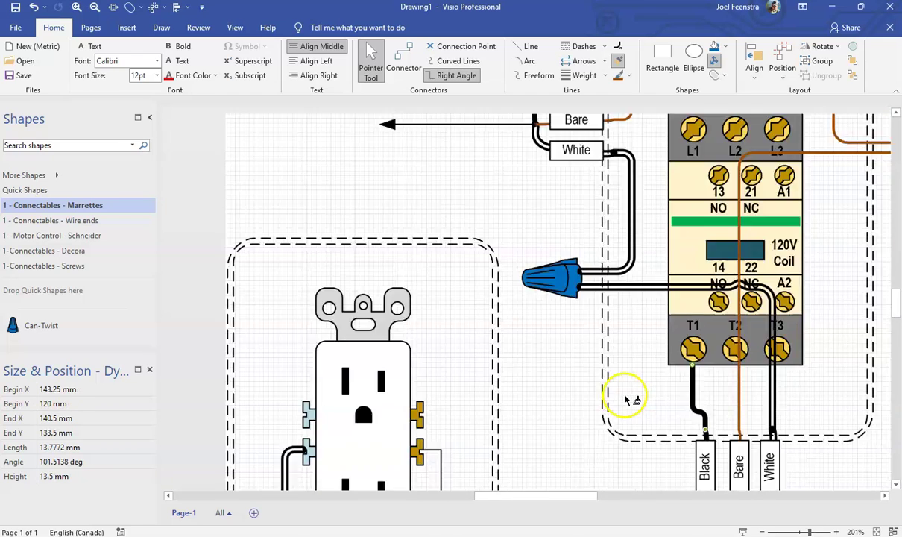
Apply the black conductor formatting to the connector between the receptacle cable's black conductor and the lower brass terminal screw, and end format copying.
{"action": "scroll", "coordinate": [502, 315], "scroll_direction": "up", "scroll_amount": 5}
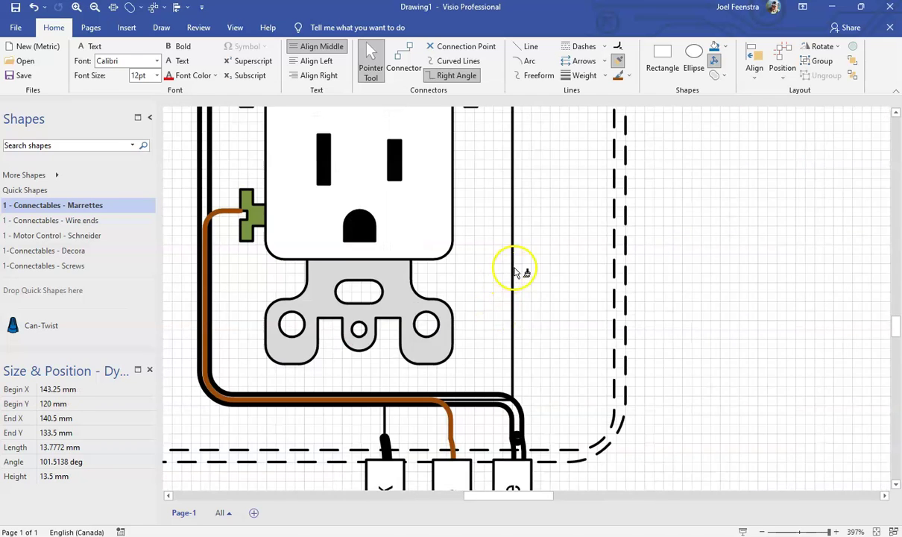
{"action": "left_click", "coordinate": [514, 267]}
{"action": "scroll", "coordinate": [514, 272], "scroll_direction": "down", "scroll_amount": 5}
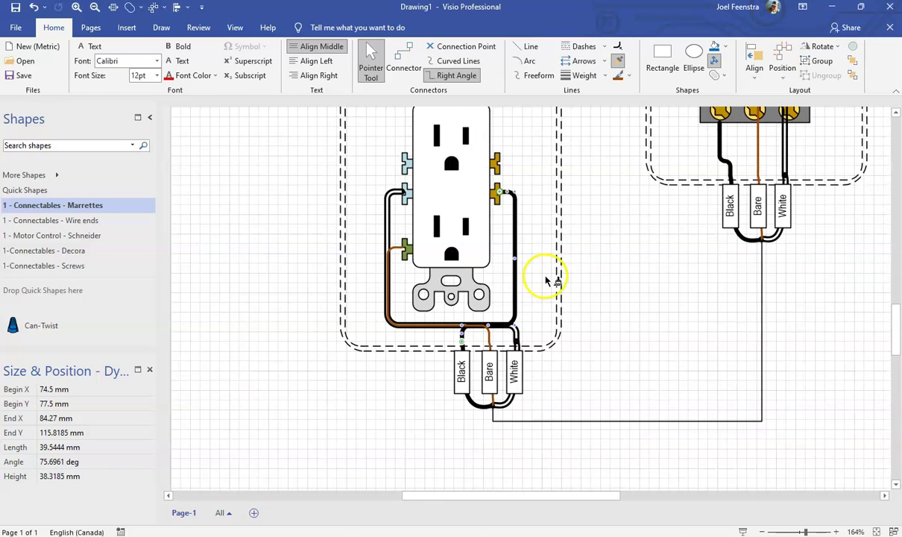
{"action": "scroll", "coordinate": [552, 261], "scroll_direction": "up", "scroll_amount": 1}
{"action": "scroll", "coordinate": [585, 149], "scroll_direction": "down", "scroll_amount": 3}
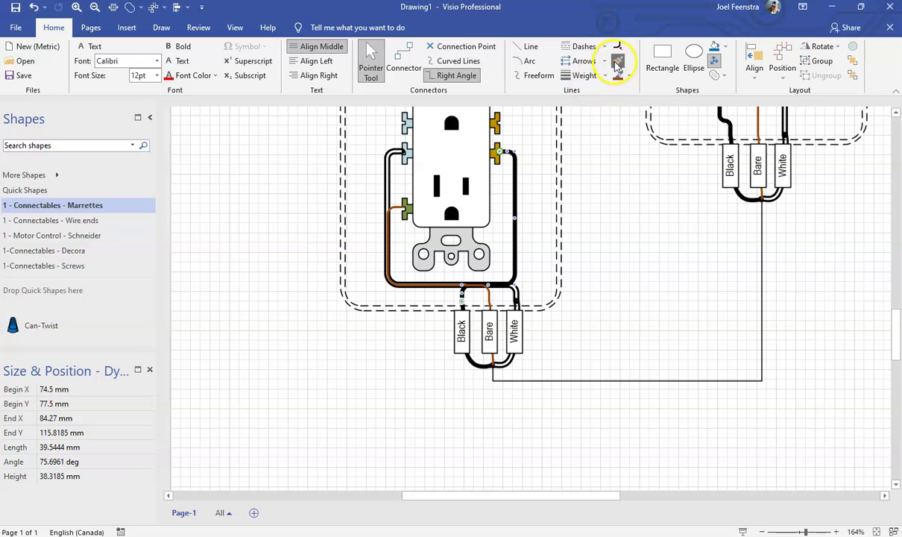
{"action": "left_click", "coordinate": [663, 194]}
Copy the receptacle's white connector formatting onto the thin connector joining the contactor's lower cable end to the receptacle cable end.
{"action": "left_click", "coordinate": [518, 297]}
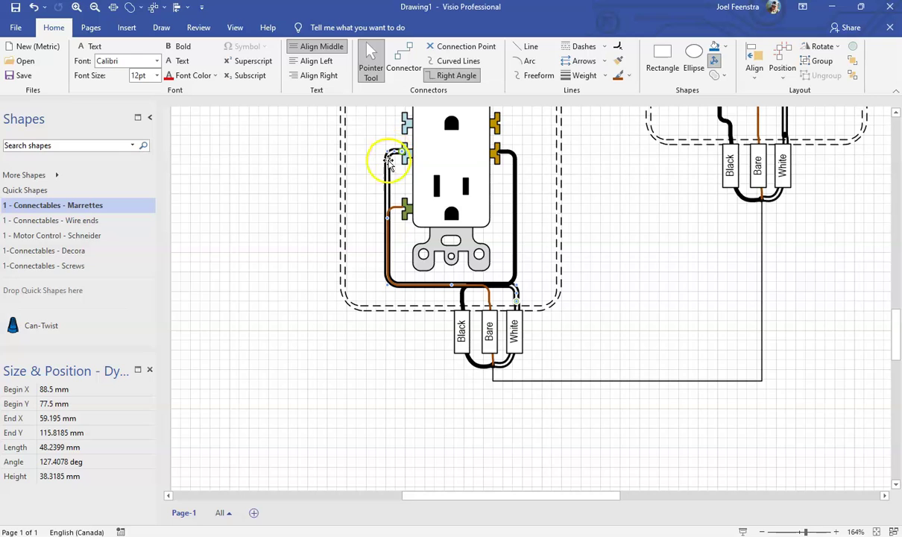
{"action": "left_click", "coordinate": [618, 60]}
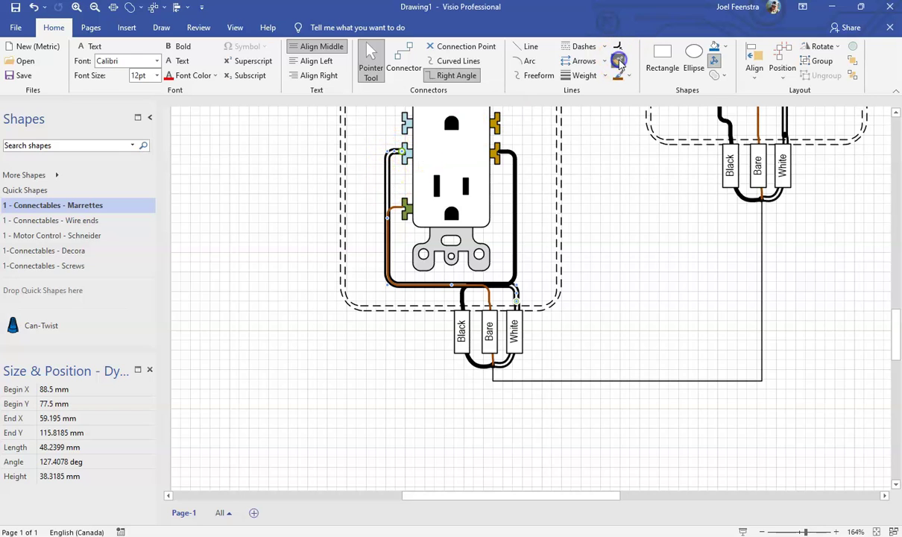
{"action": "left_click", "coordinate": [762, 283]}
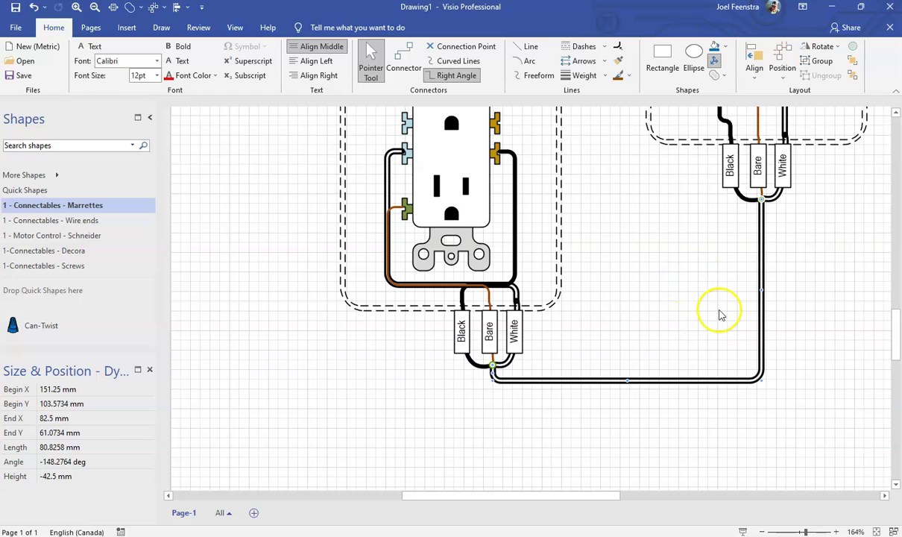
Set the line weight of the connector between the two cable ends to 6 pt.
{"action": "left_click", "coordinate": [575, 75]}
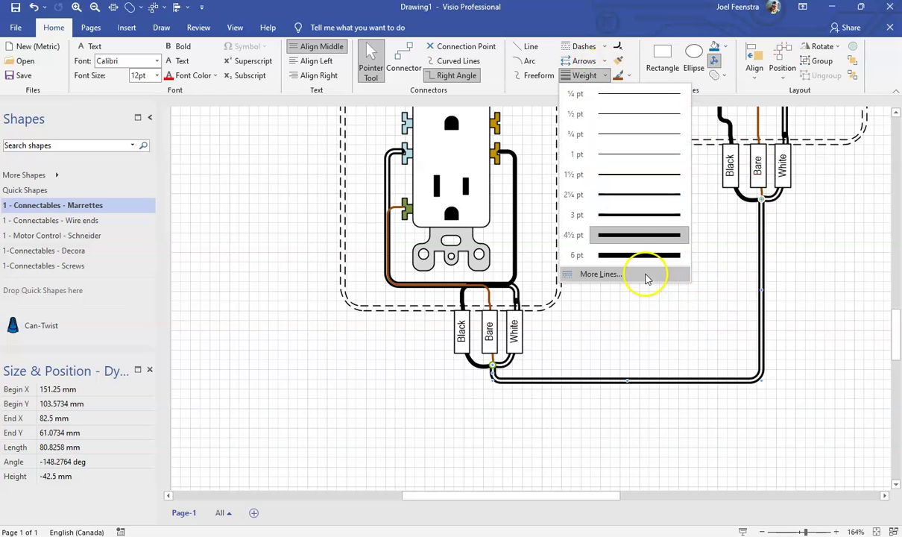
{"action": "left_click", "coordinate": [624, 260]}
{"action": "left_click", "coordinate": [640, 319]}
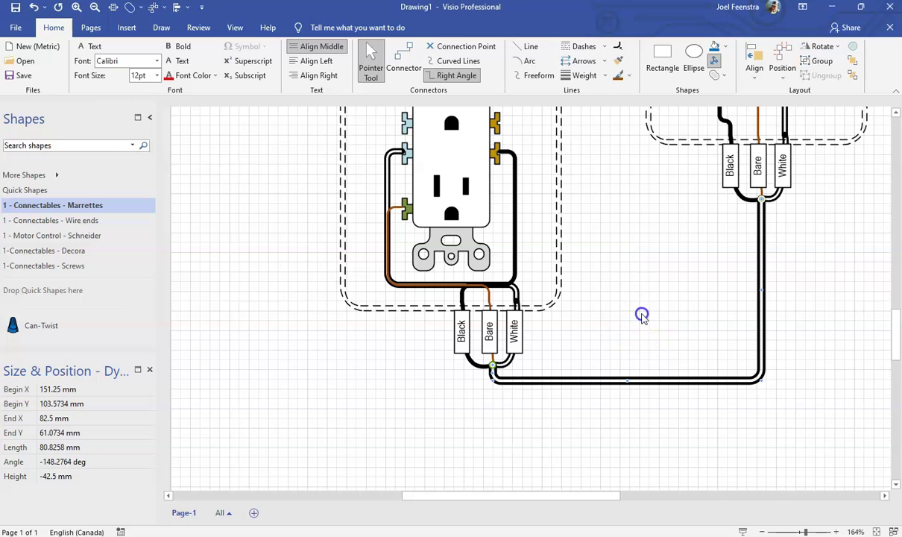
{"action": "left_click", "coordinate": [759, 286]}
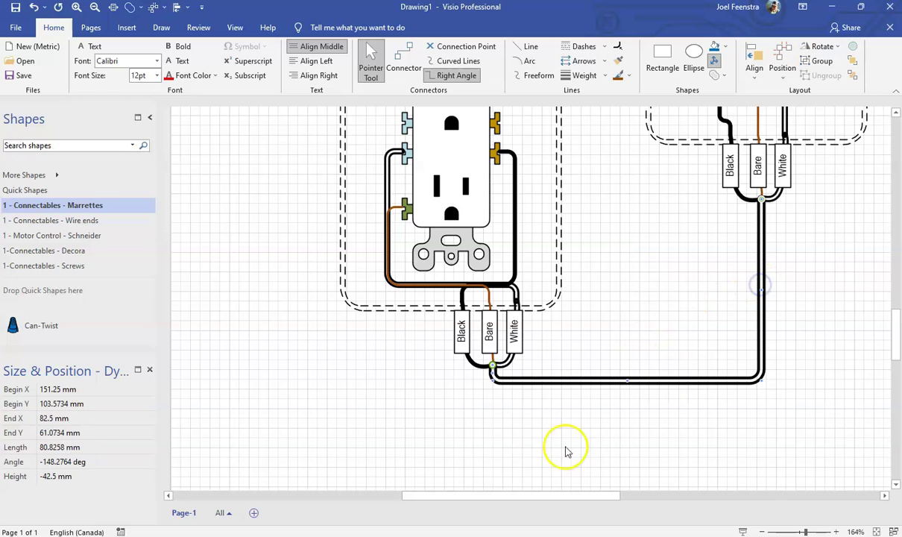
Set the line width of the connector between the two cable ends to 10 pt in its shape formatting.
{"action": "left_click_drag", "start_coordinate": [522, 501], "coordinate": [568, 506]}
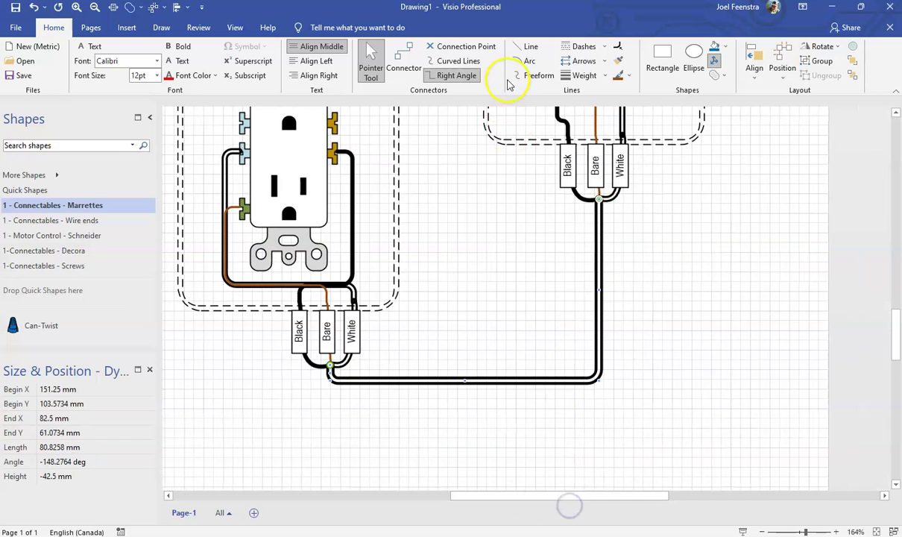
{"action": "left_click", "coordinate": [612, 44]}
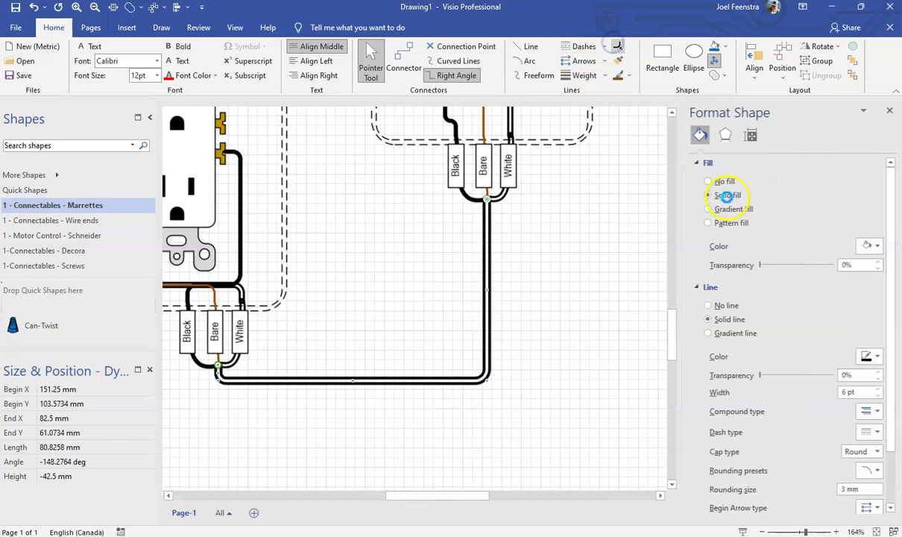
{"action": "left_click", "coordinate": [696, 163]}
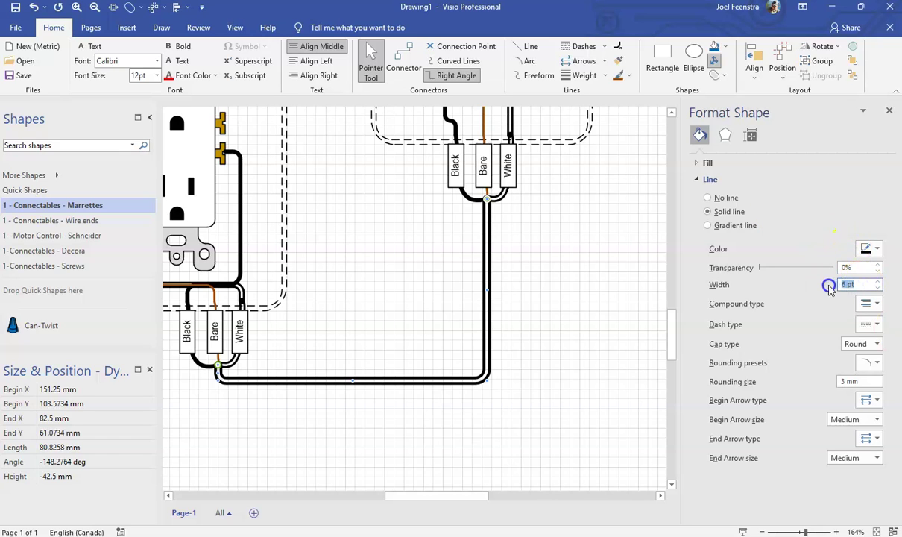
{"action": "type", "text": "10"}
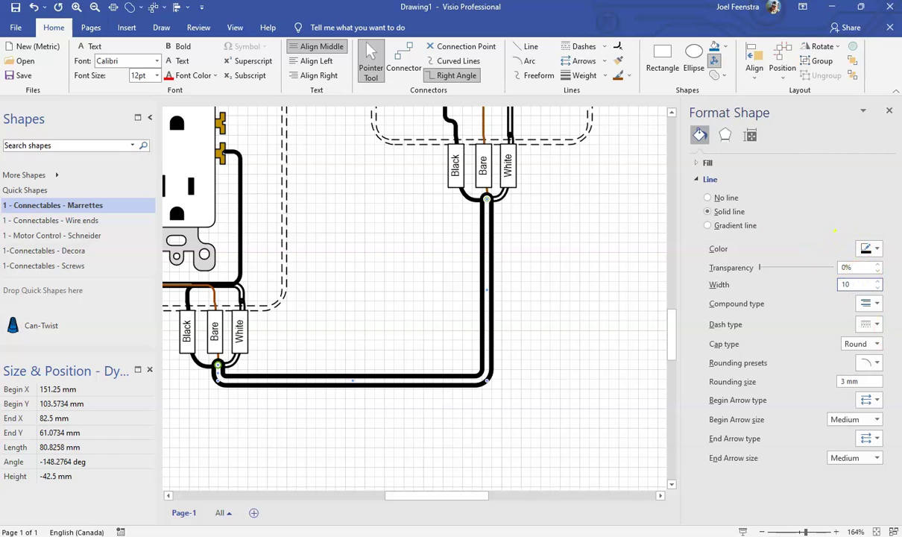
{"action": "left_click", "coordinate": [566, 231]}
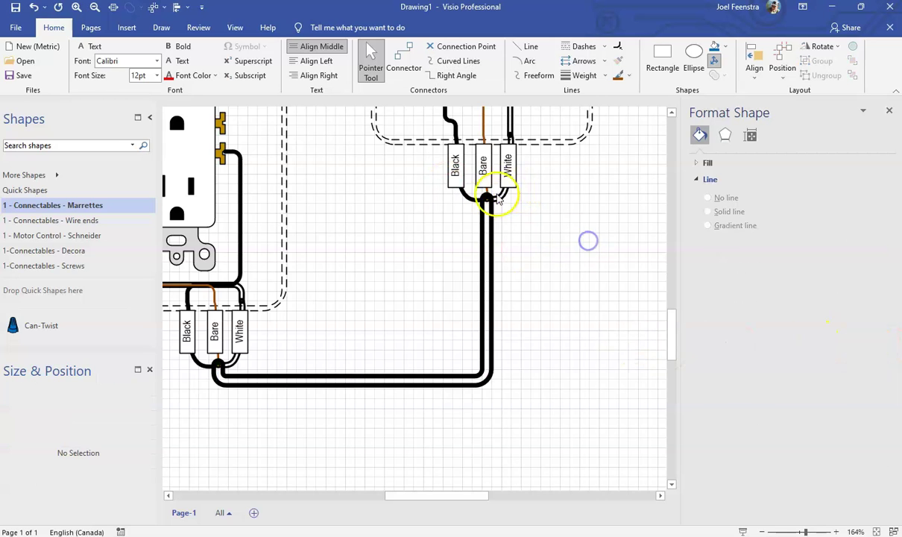
Change the cap type of the thick connector between the two cable ends to Flat.
{"action": "scroll", "coordinate": [491, 205], "scroll_direction": "up", "scroll_amount": 10}
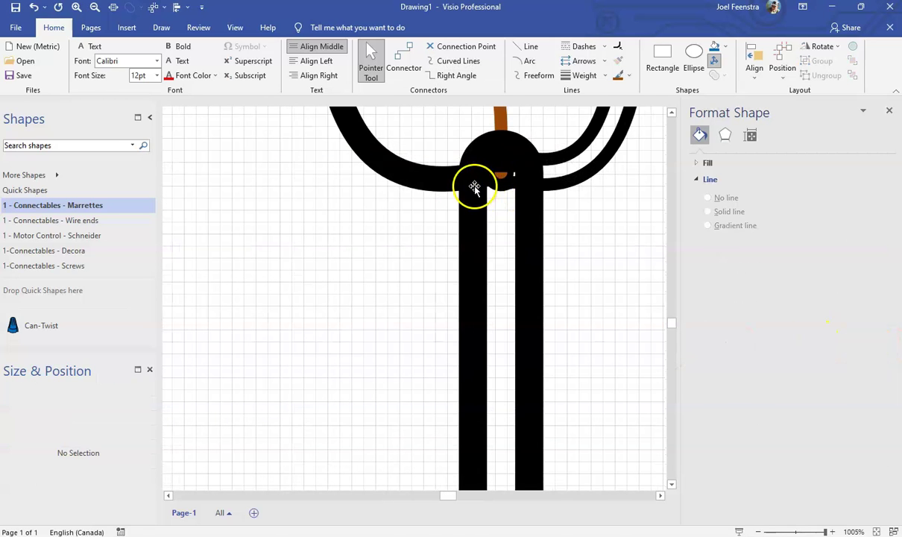
{"action": "left_click", "coordinate": [525, 300]}
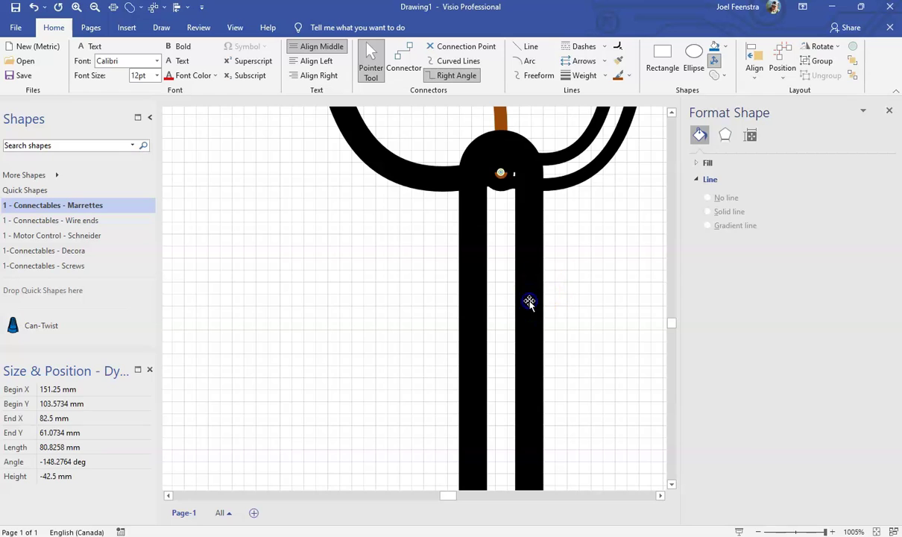
{"action": "left_click", "coordinate": [878, 344]}
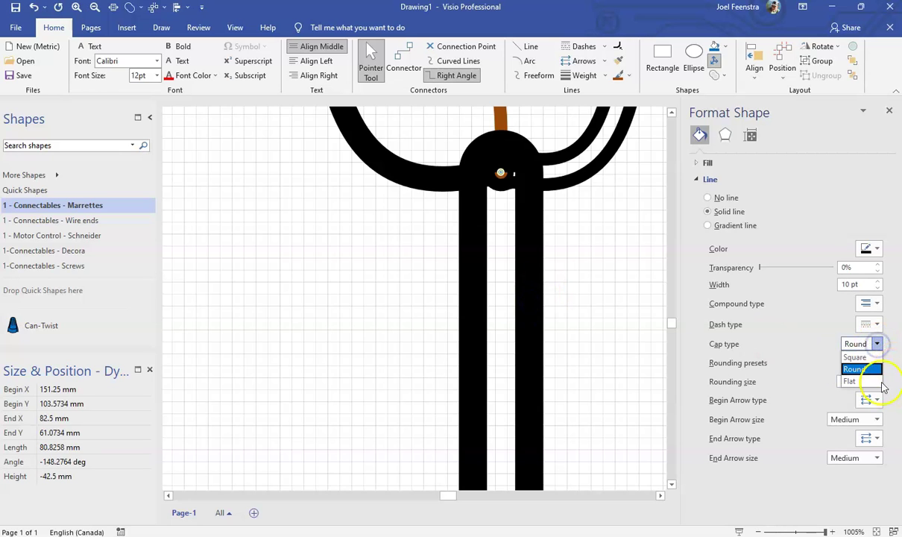
{"action": "left_click", "coordinate": [852, 382]}
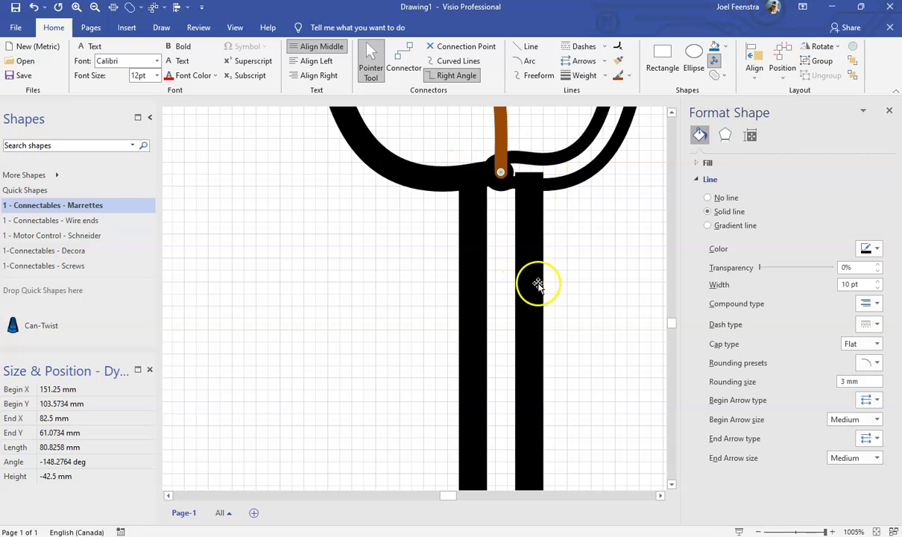
{"action": "scroll", "coordinate": [541, 283], "scroll_direction": "down", "scroll_amount": 5}
{"action": "scroll", "coordinate": [544, 289], "scroll_direction": "down", "scroll_amount": 3}
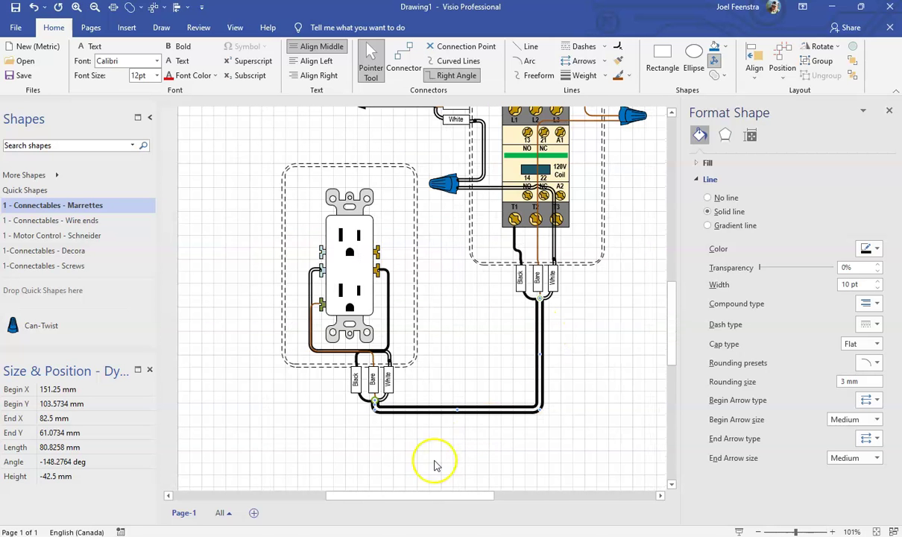
{"action": "left_click", "coordinate": [478, 443]}
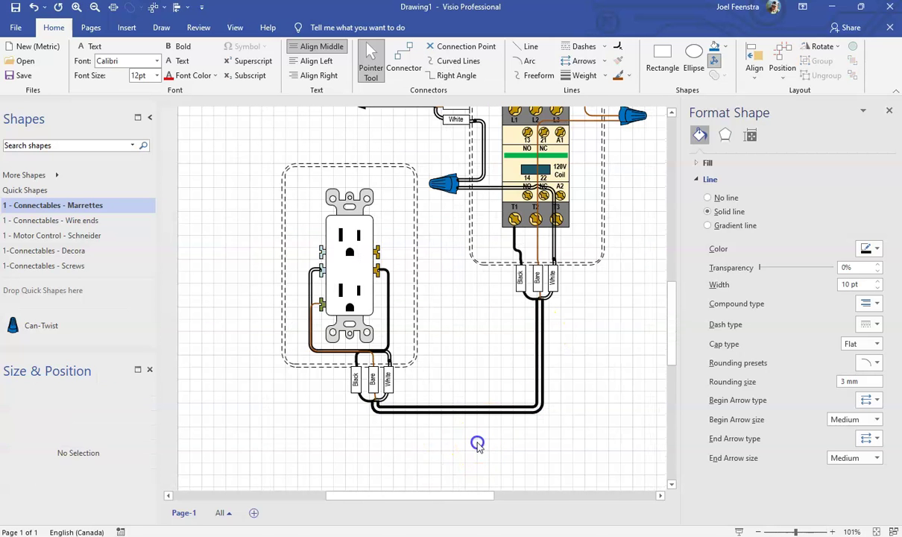
Reroute the thick cable connector by lowering its horizontal run and shifting its long vertical run farther right.
{"action": "left_click", "coordinate": [456, 408]}
{"action": "left_click_drag", "start_coordinate": [458, 433], "coordinate": [458, 433]}
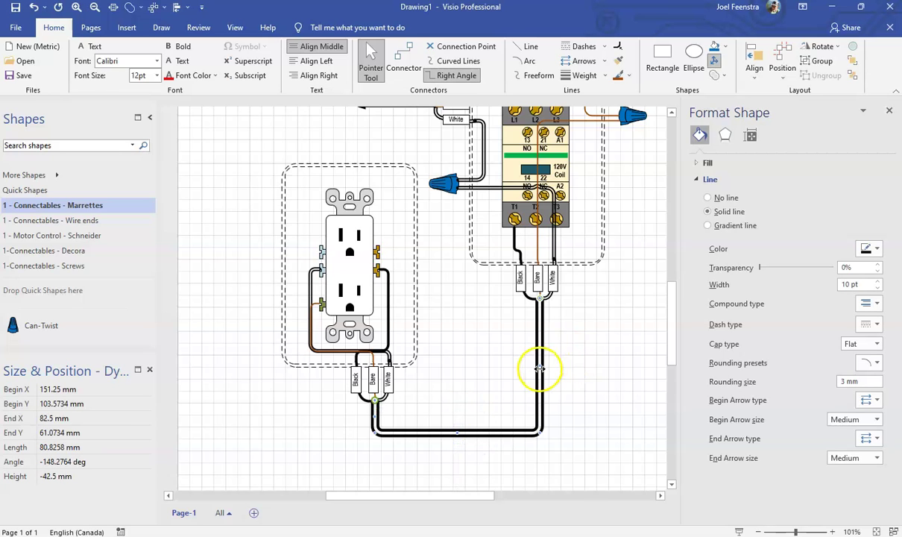
{"action": "left_click_drag", "start_coordinate": [540, 368], "coordinate": [567, 368]}
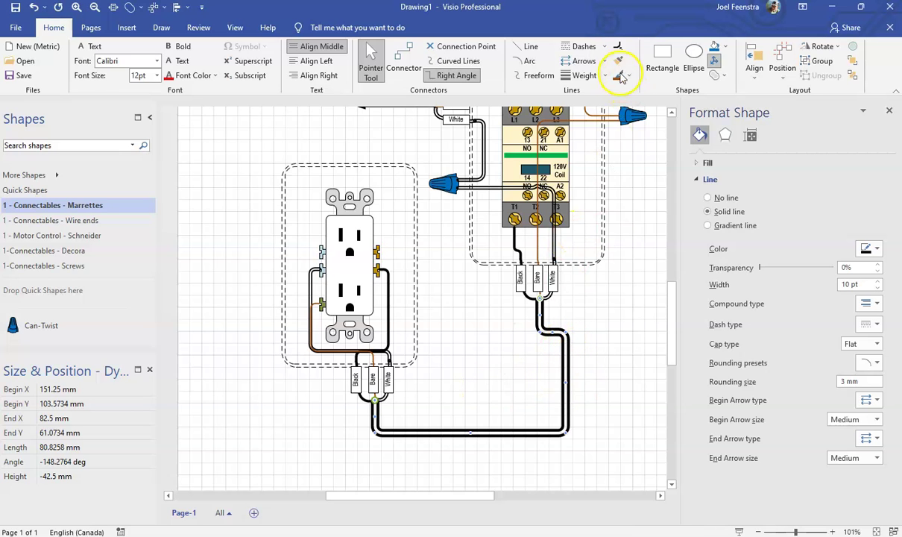
Copy the thick cable formatting onto the contactor's upper incoming cable line, give it a filled end arrowhead, and close the shape formatting.
{"action": "scroll", "coordinate": [432, 178], "scroll_direction": "up", "scroll_amount": 5}
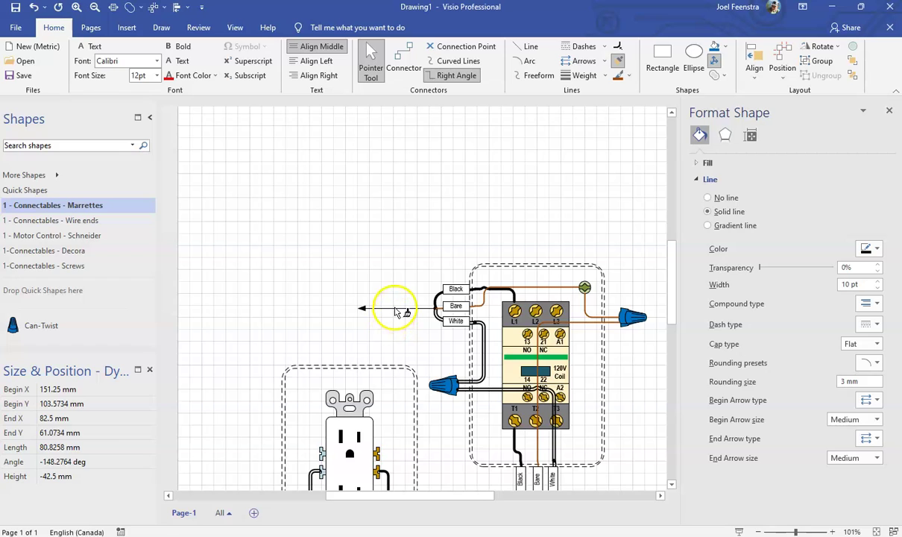
{"action": "left_click", "coordinate": [392, 309]}
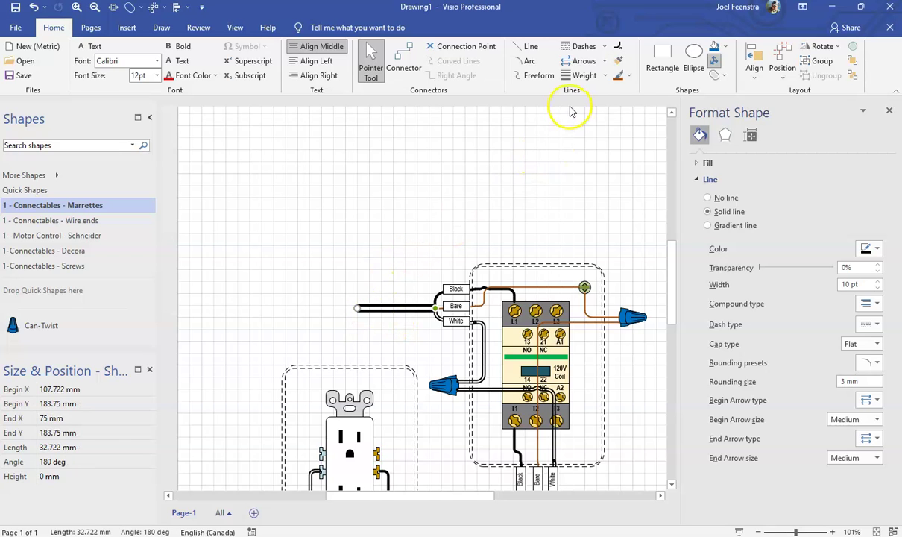
{"action": "left_click", "coordinate": [603, 61]}
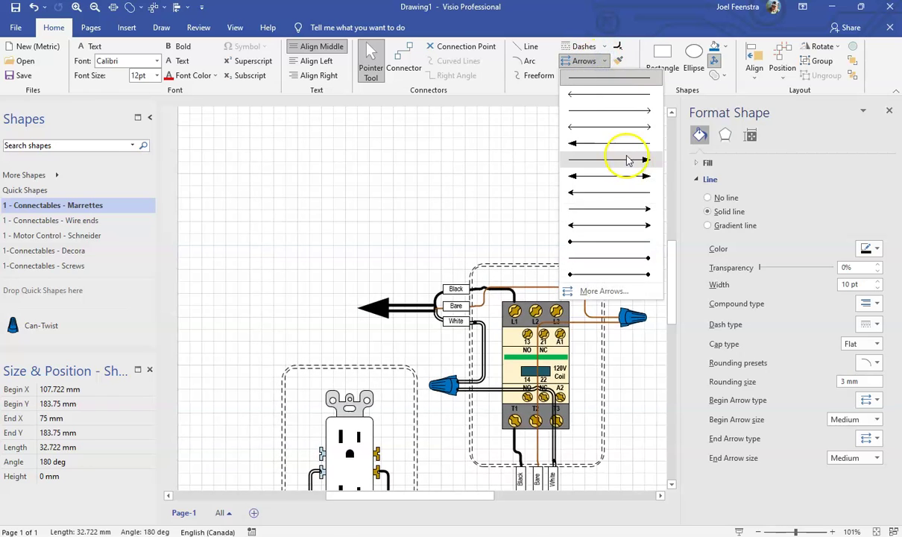
{"action": "left_click", "coordinate": [628, 155]}
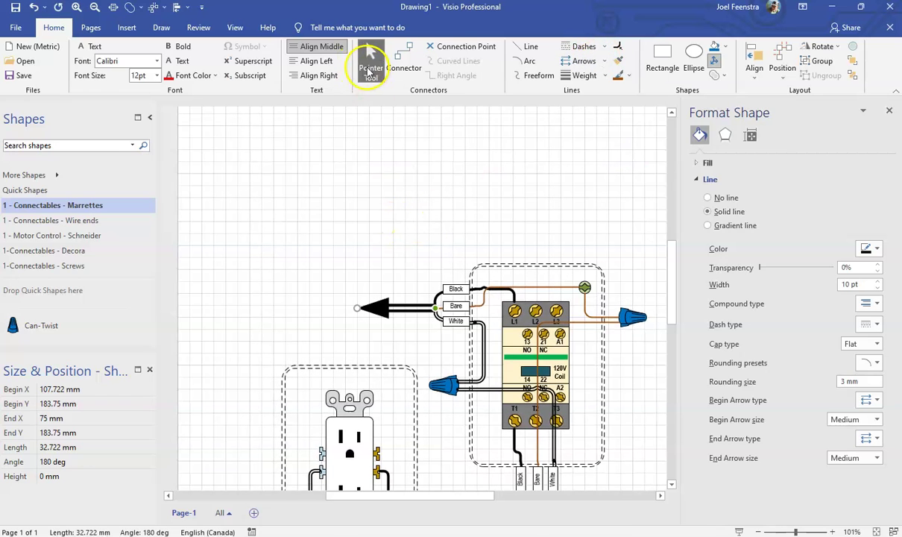
{"action": "left_click", "coordinate": [888, 115]}
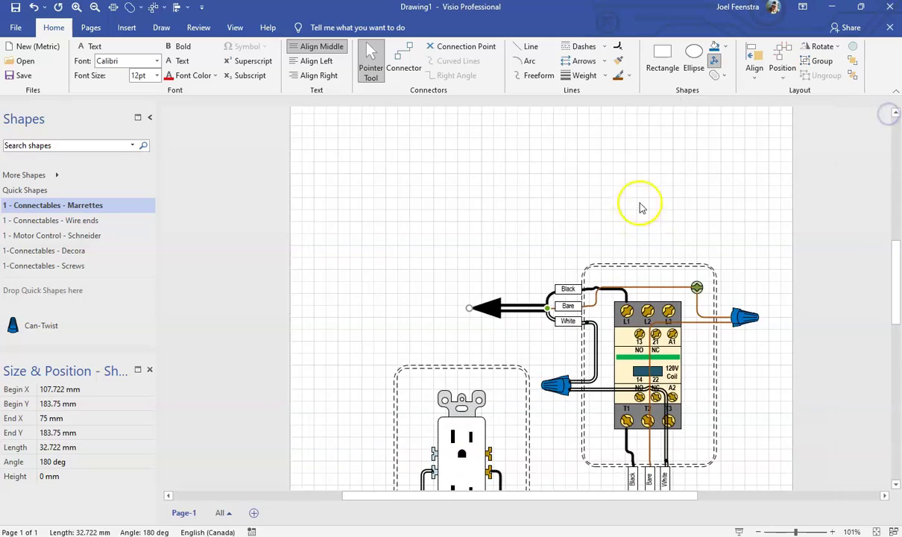
{"action": "left_click", "coordinate": [640, 205]}
Reroute the contactor's lower bare connector down the contactor's right side and beneath the T terminals to the second Can-Twist's cable conductor.
{"action": "scroll", "coordinate": [708, 336], "scroll_direction": "up", "scroll_amount": 5}
{"action": "scroll", "coordinate": [674, 358], "scroll_direction": "down", "scroll_amount": 5}
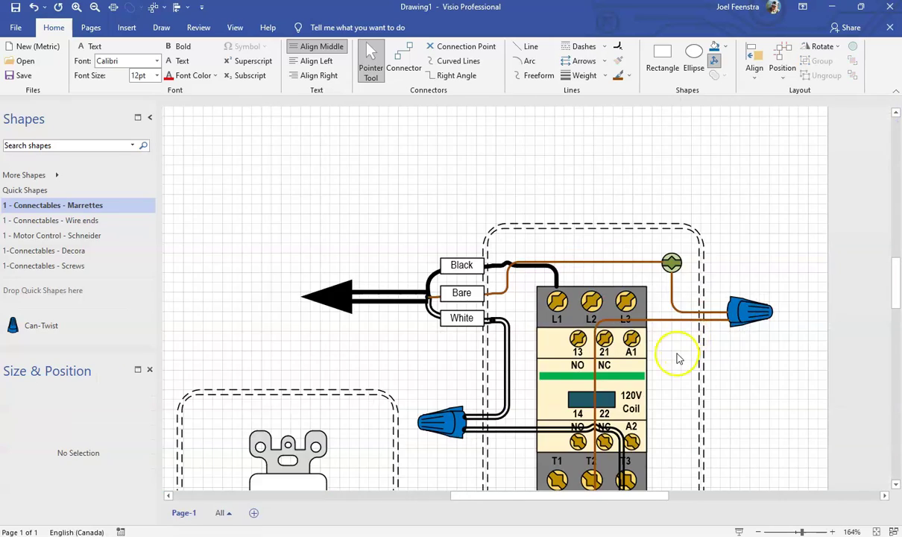
{"action": "scroll", "coordinate": [664, 306], "scroll_direction": "down", "scroll_amount": 3}
{"action": "scroll", "coordinate": [623, 307], "scroll_direction": "up", "scroll_amount": 2}
{"action": "left_click", "coordinate": [595, 257]}
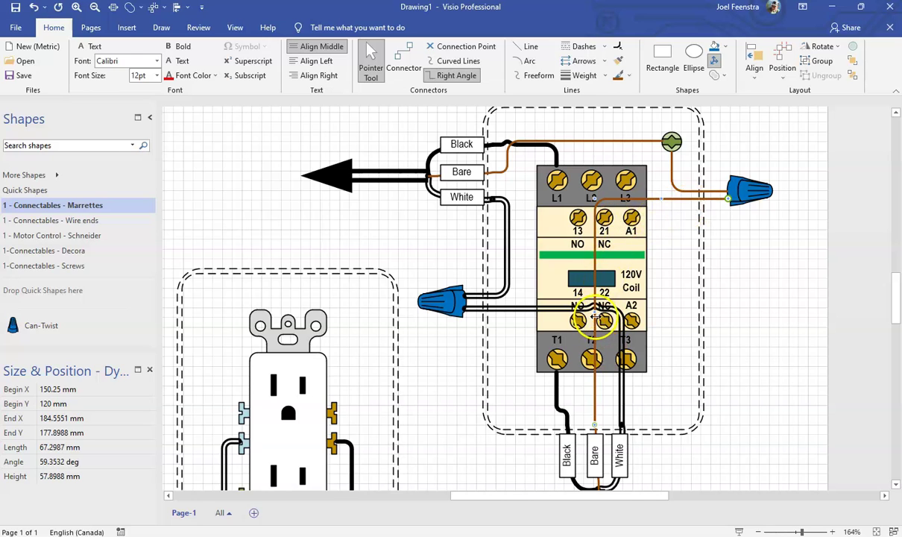
{"action": "left_click_drag", "start_coordinate": [673, 320], "coordinate": [671, 358]}
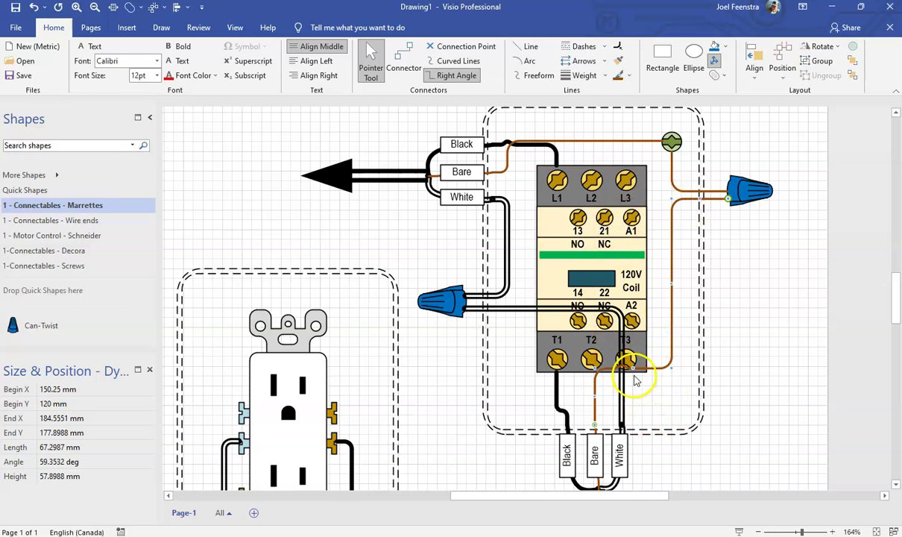
{"action": "left_click_drag", "start_coordinate": [639, 392], "coordinate": [641, 395]}
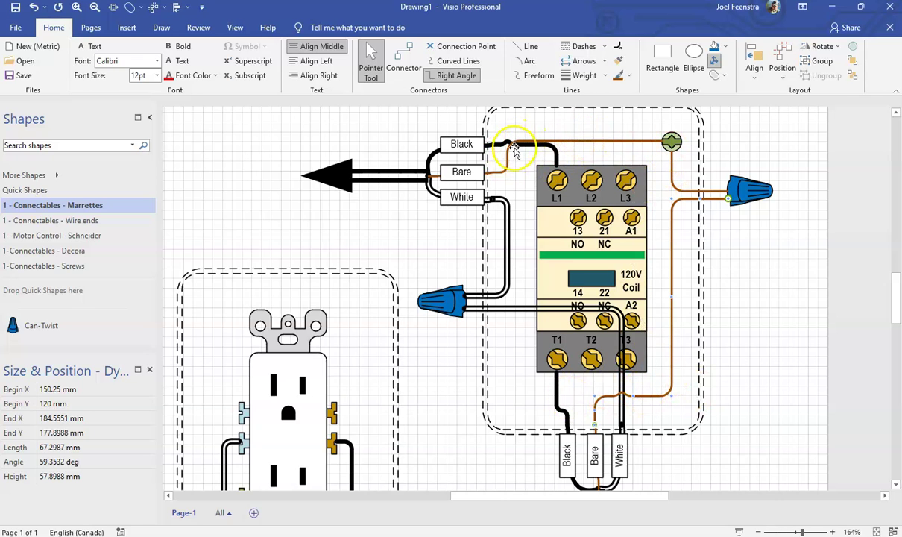
Raise the black connector's horizontal run to terminal L1 so it passes above the bare connector to the bond screw.
{"action": "left_click", "coordinate": [586, 141]}
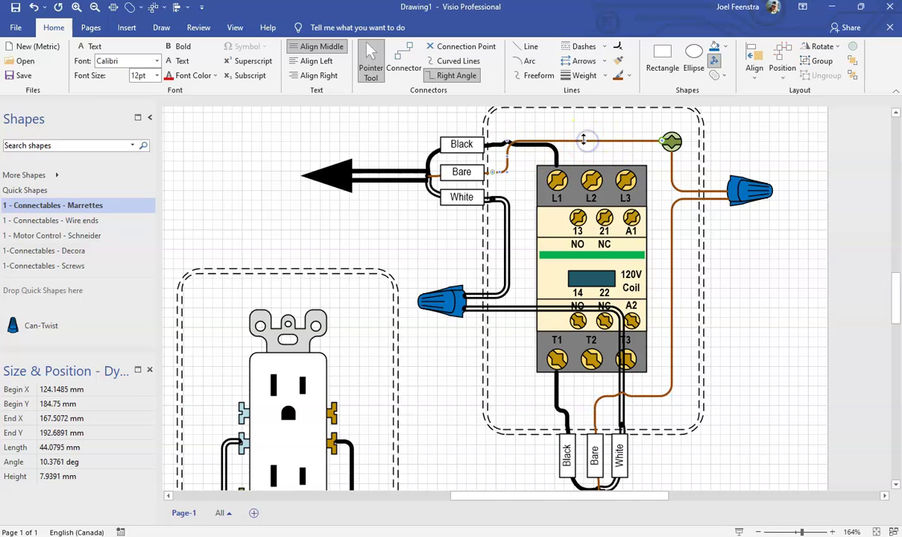
{"action": "left_click", "coordinate": [534, 146]}
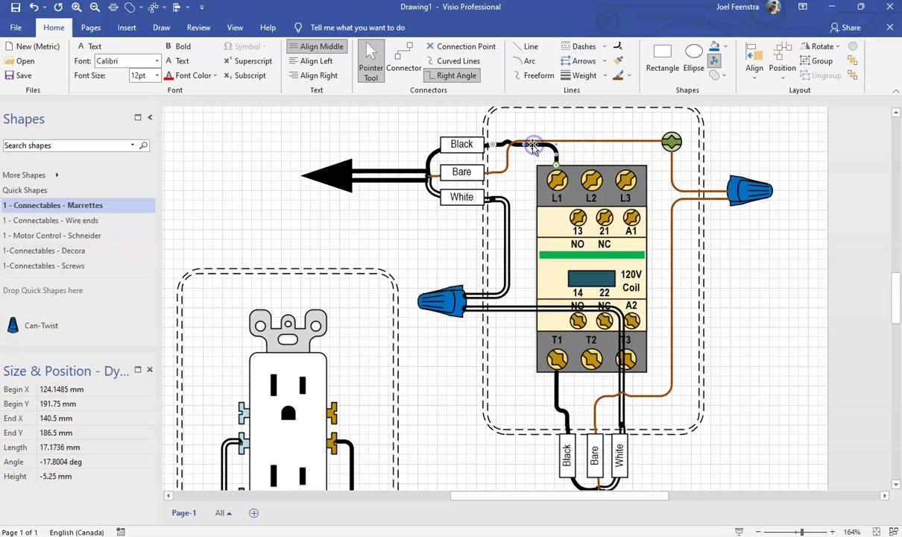
{"action": "left_click_drag", "start_coordinate": [522, 128], "coordinate": [522, 130]}
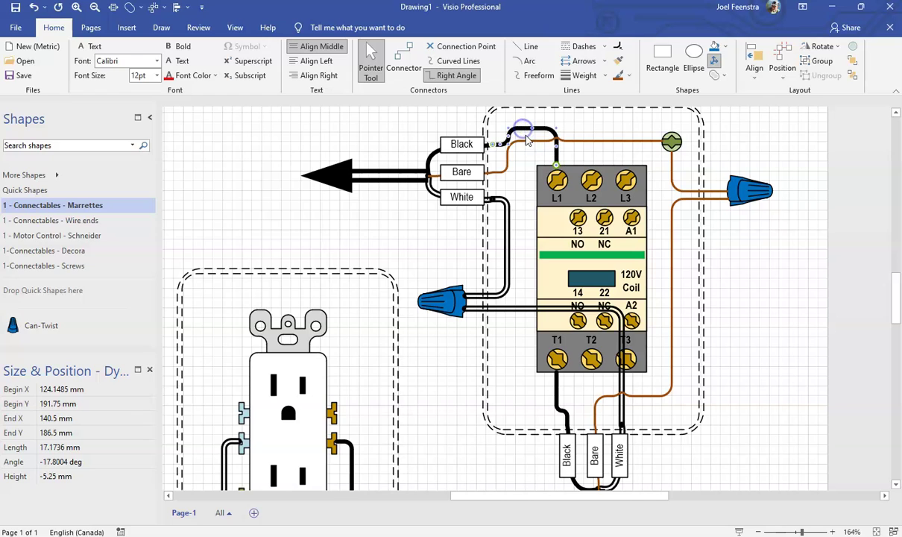
{"action": "left_click", "coordinate": [544, 151]}
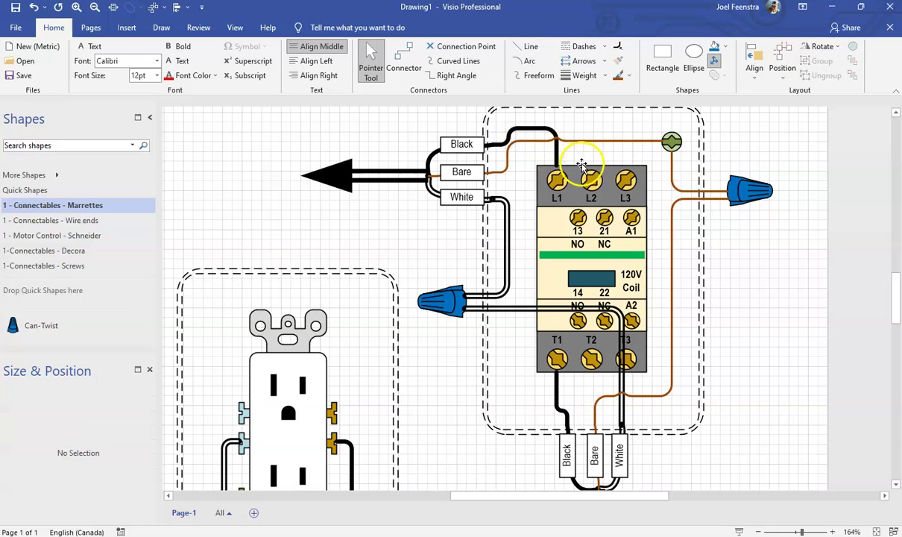
Shift the upper bare connector's vertical run to the right, and reroute the lower white connector left of and beneath the contactor.
{"action": "left_click", "coordinate": [509, 157]}
{"action": "left_click_drag", "start_coordinate": [506, 154], "coordinate": [525, 154]}
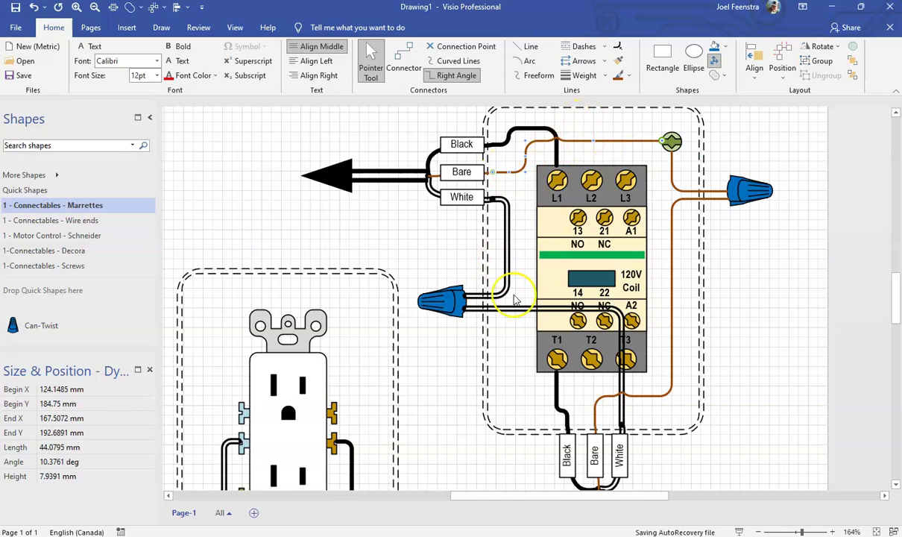
{"action": "left_click", "coordinate": [623, 346]}
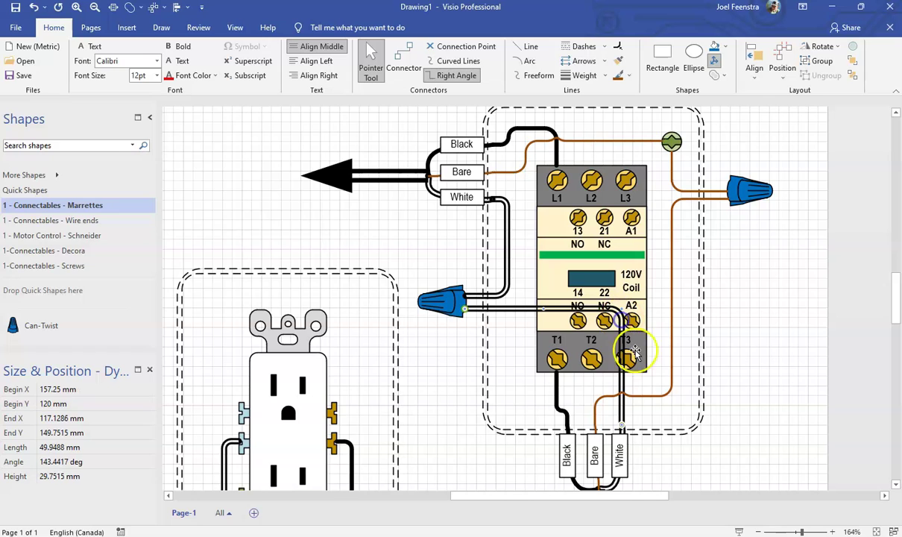
{"action": "left_click_drag", "start_coordinate": [510, 390], "coordinate": [511, 392]}
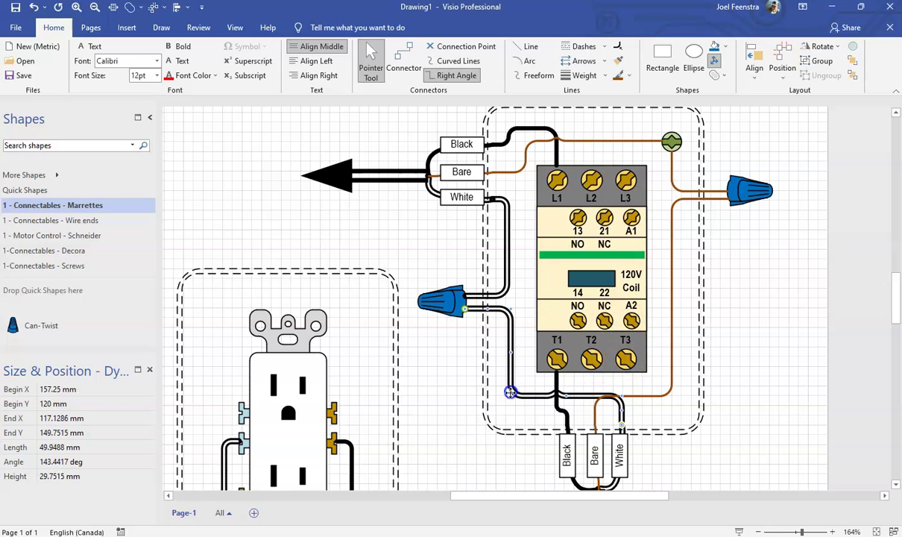
Raise the lower white connector's horizontal run beneath the T terminals so it passes above the bare connector.
{"action": "left_click_drag", "start_coordinate": [564, 422], "coordinate": [572, 395]}
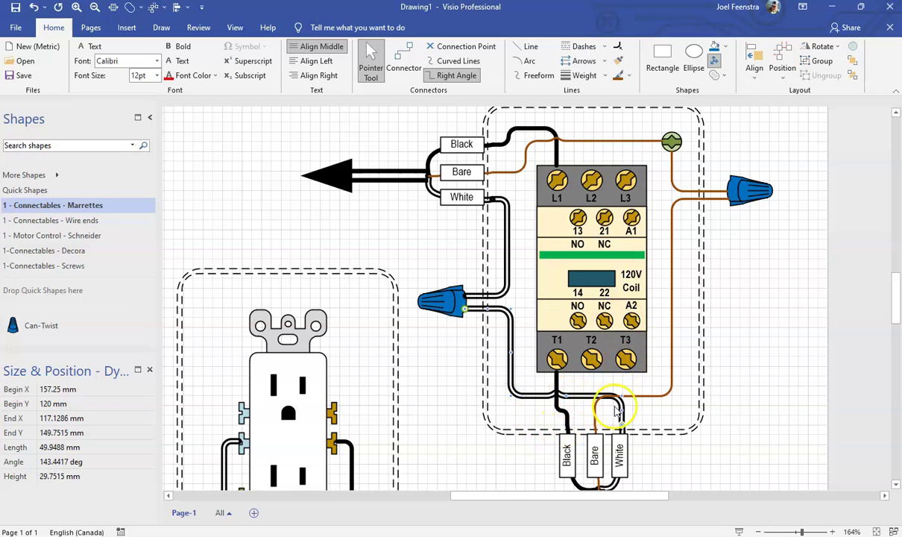
{"action": "scroll", "coordinate": [594, 420], "scroll_direction": "up", "scroll_amount": 3}
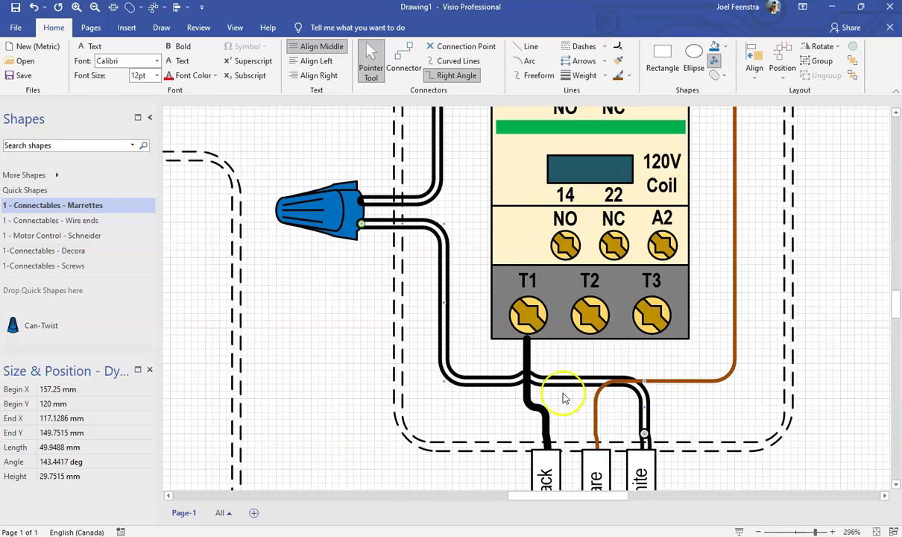
{"action": "left_click_drag", "start_coordinate": [549, 355], "coordinate": [550, 356]}
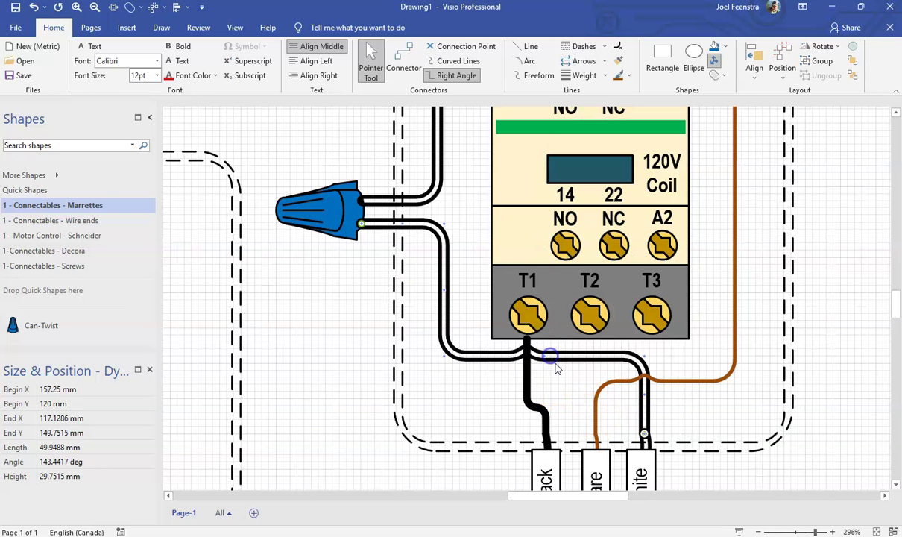
{"action": "scroll", "coordinate": [731, 406], "scroll_direction": "down", "scroll_amount": 3}
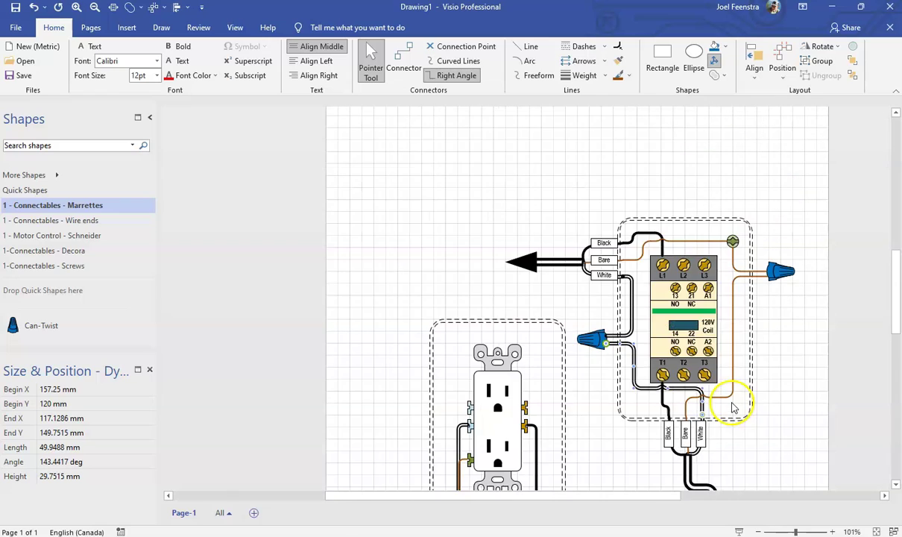
Raise the receptacle's black connector run beneath the mounting strap so it sits above the white and bare connectors.
{"action": "scroll", "coordinate": [696, 392], "scroll_direction": "down", "scroll_amount": 5}
{"action": "scroll", "coordinate": [523, 288], "scroll_direction": "down", "scroll_amount": 3}
{"action": "scroll", "coordinate": [523, 275], "scroll_direction": "up", "scroll_amount": 5}
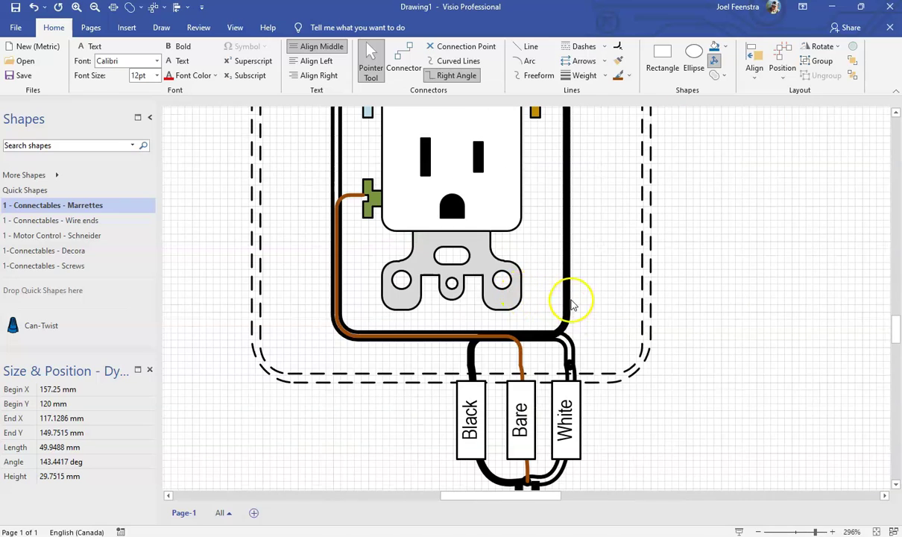
{"action": "left_click", "coordinate": [566, 298]}
{"action": "left_click_drag", "start_coordinate": [520, 337], "coordinate": [578, 332]}
{"action": "scroll", "coordinate": [579, 334], "scroll_direction": "up", "scroll_amount": 3}
{"action": "scroll", "coordinate": [578, 334], "scroll_direction": "down", "scroll_amount": 3}
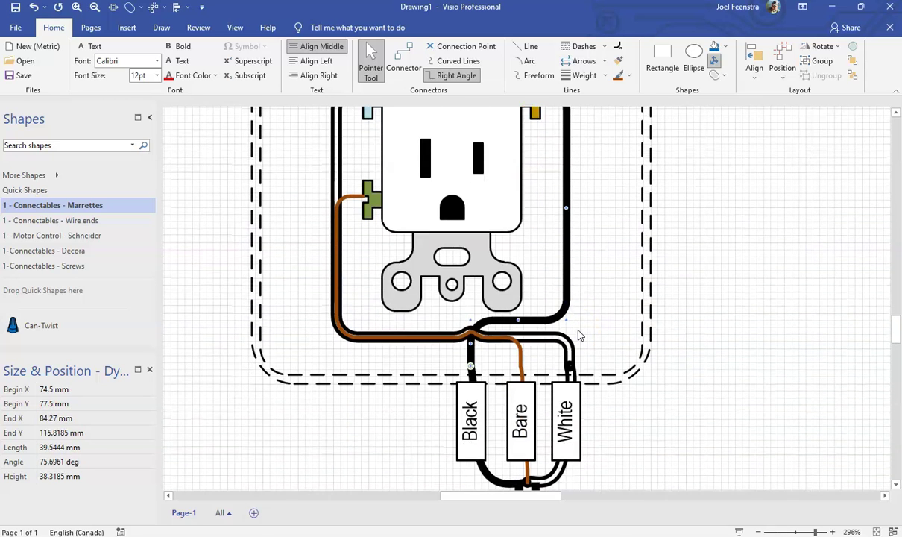
Lower the receptacle's bare connector below the white one, and shift the white connector's vertical run outward, away from the receptacle.
{"action": "left_click", "coordinate": [448, 340]}
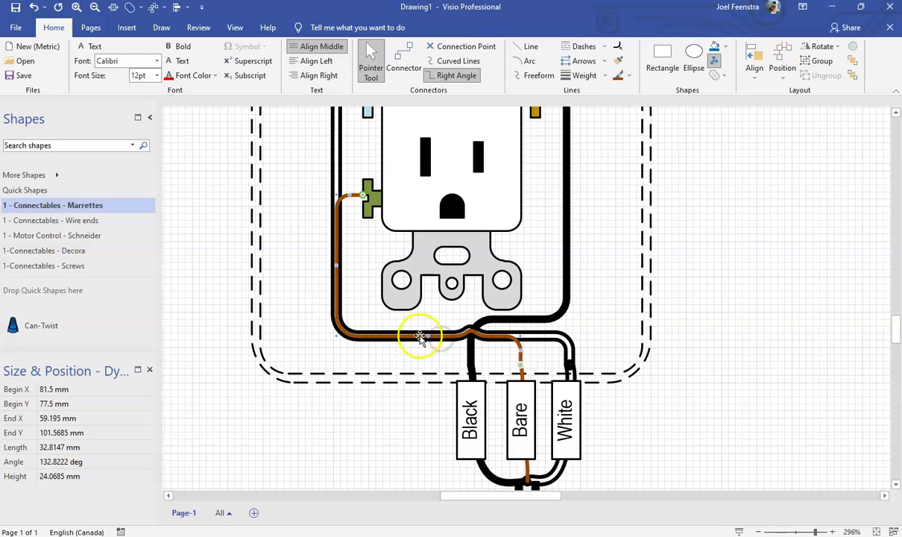
{"action": "left_click_drag", "start_coordinate": [425, 355], "coordinate": [423, 354]}
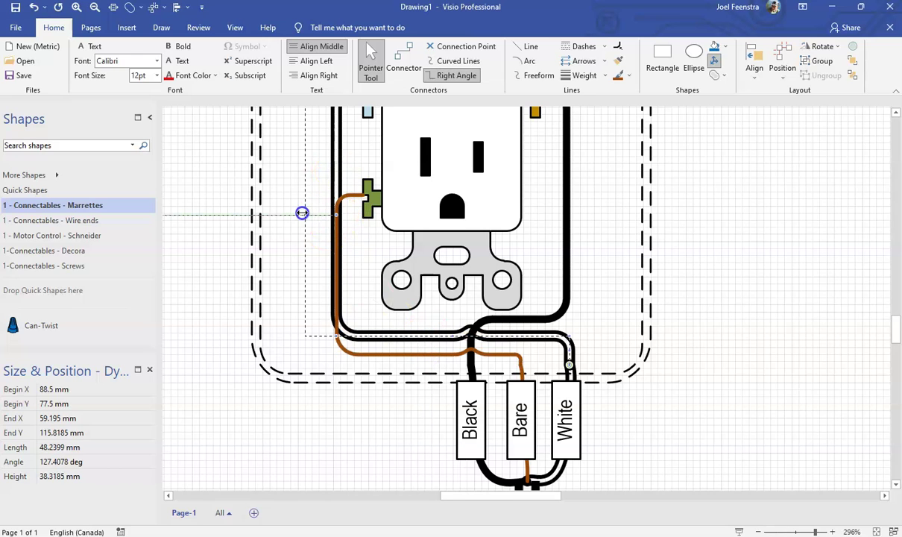
{"action": "left_click_drag", "start_coordinate": [301, 213], "coordinate": [302, 214]}
{"action": "scroll", "coordinate": [609, 362], "scroll_direction": "down", "scroll_amount": 3}
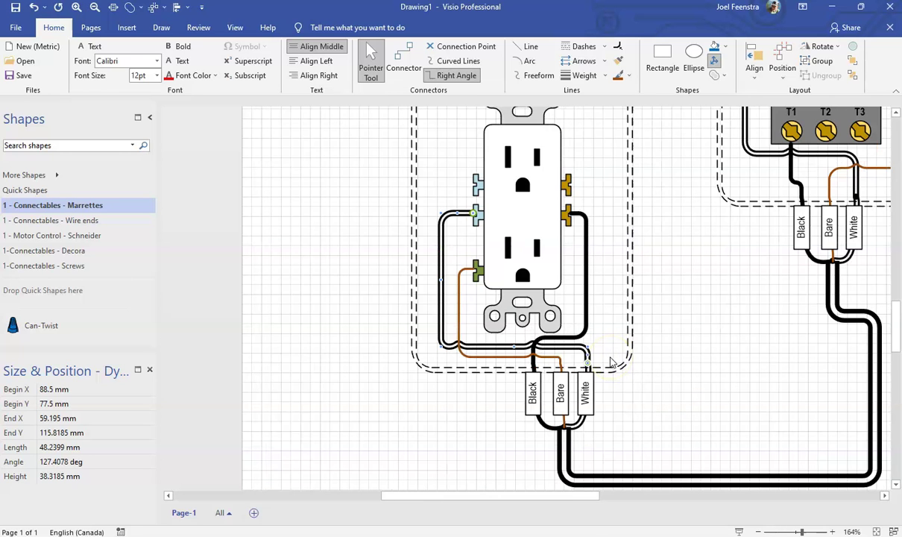
{"action": "scroll", "coordinate": [637, 382], "scroll_direction": "up", "scroll_amount": 3}
{"action": "scroll", "coordinate": [637, 382], "scroll_direction": "down", "scroll_amount": 3}
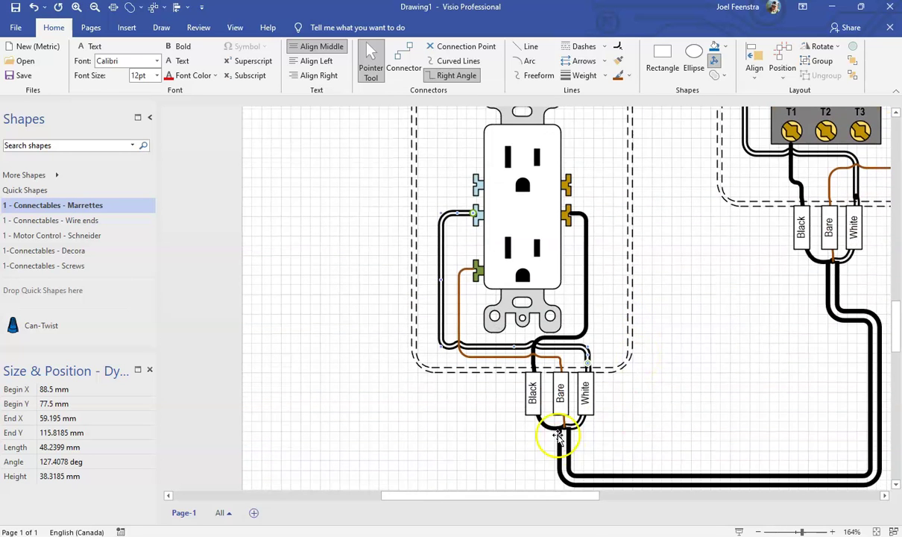
Flip the receptacle's cable end shape horizontally so its White conductor lies on the left and Black on the right.
{"action": "left_click", "coordinate": [582, 427]}
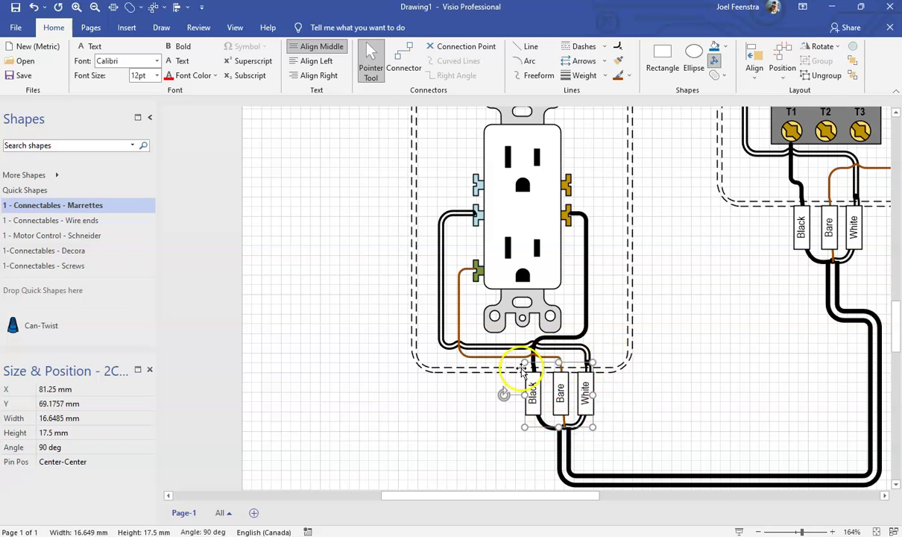
{"action": "left_click", "coordinate": [822, 46]}
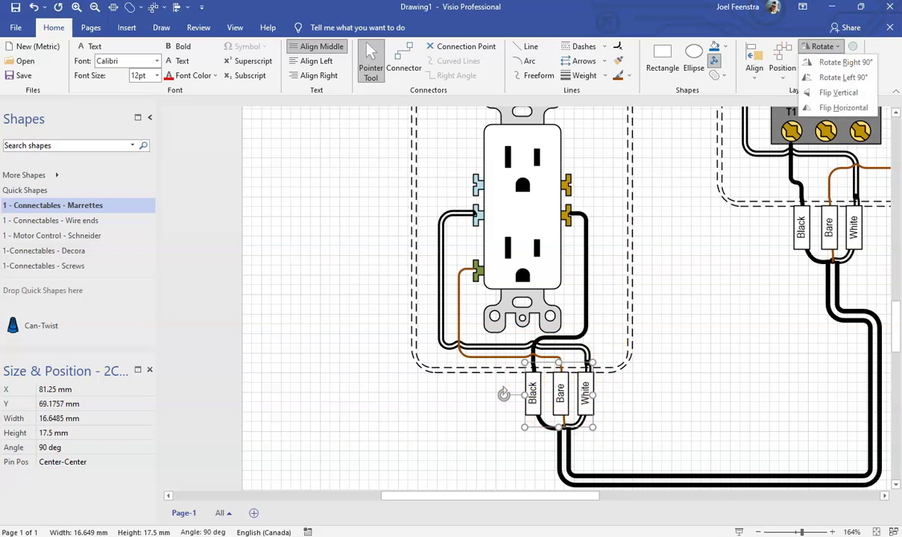
{"action": "left_click", "coordinate": [843, 107]}
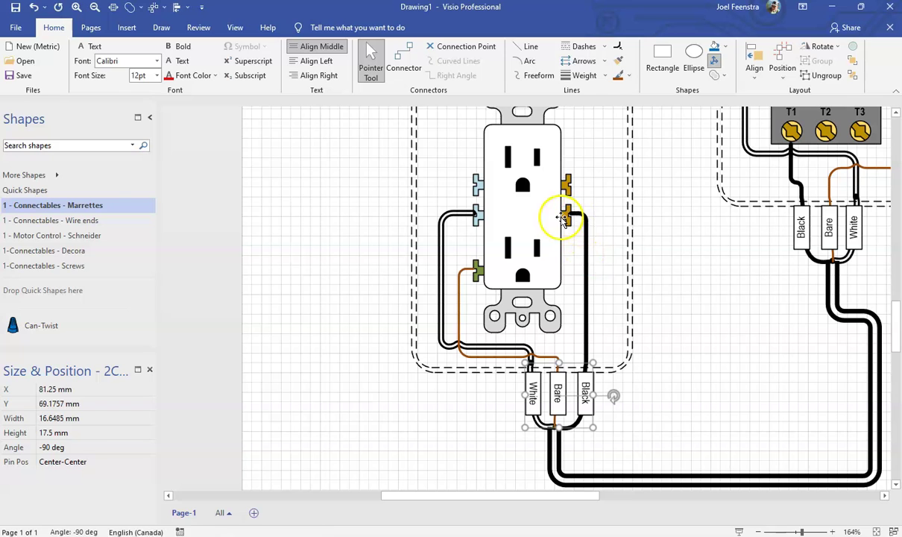
{"action": "left_click", "coordinate": [644, 293]}
Raise the receptacle's bare connector run above the white connector so the two no longer cross.
{"action": "left_click", "coordinate": [491, 359]}
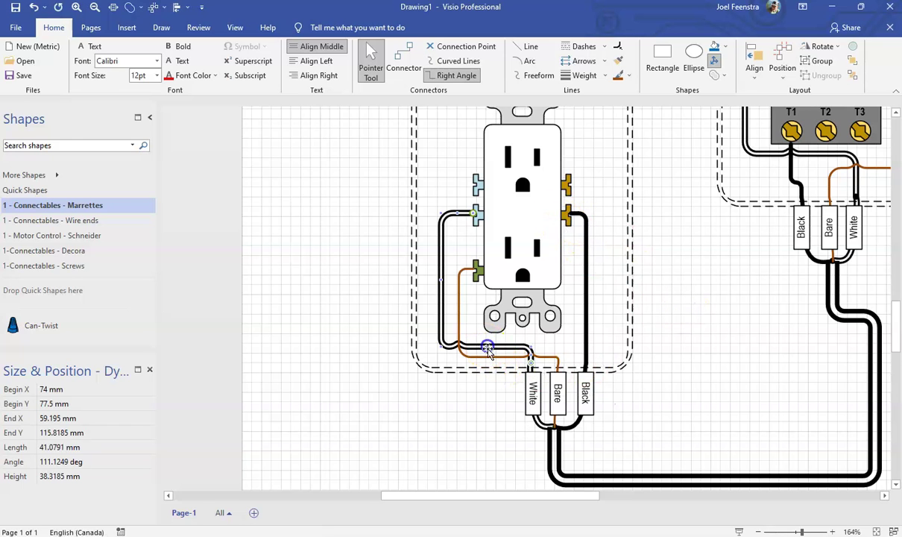
{"action": "scroll", "coordinate": [492, 371], "scroll_direction": "up", "scroll_amount": 4, "text": "ctrl"}
{"action": "left_click", "coordinate": [536, 338]}
{"action": "scroll", "coordinate": [532, 291], "scroll_direction": "down", "scroll_amount": 2, "text": "ctrl"}
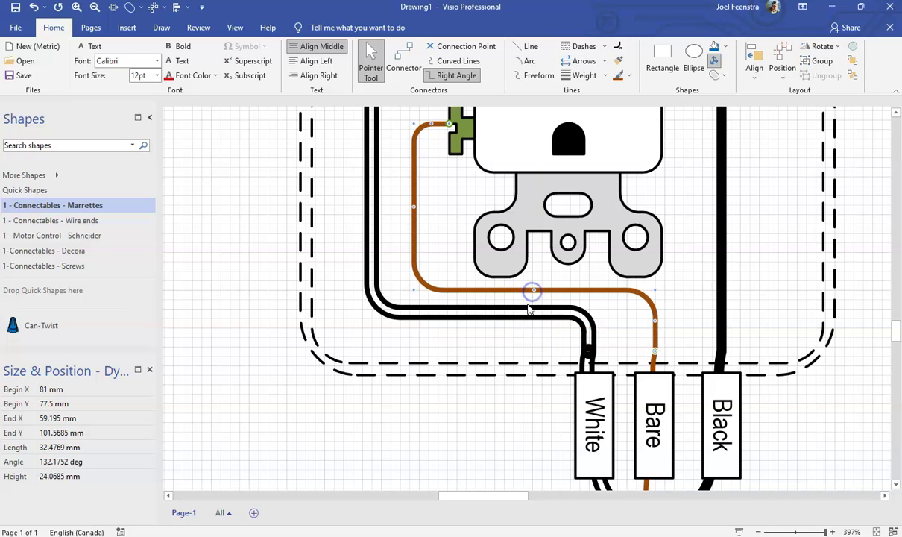
{"action": "scroll", "coordinate": [483, 347], "scroll_direction": "down", "scroll_amount": 3, "text": "ctrl"}
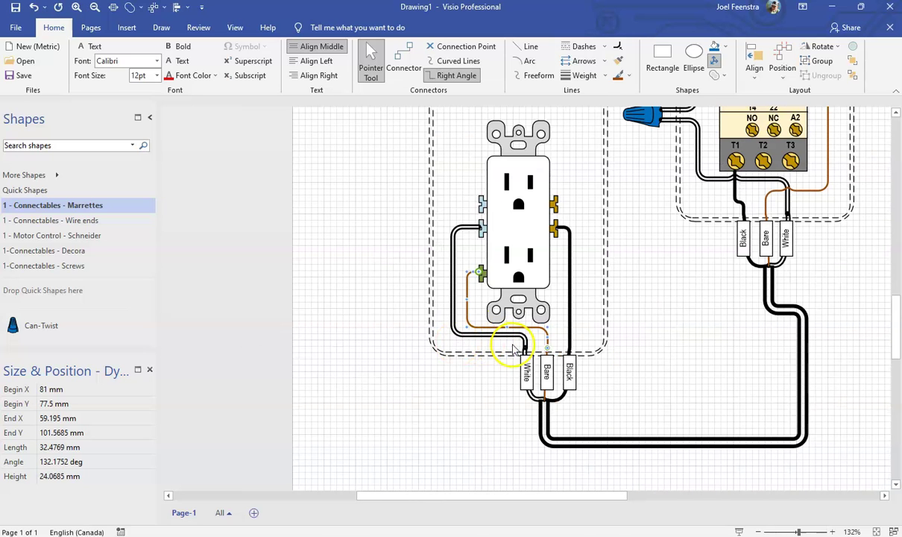
{"action": "left_click", "coordinate": [661, 277]}
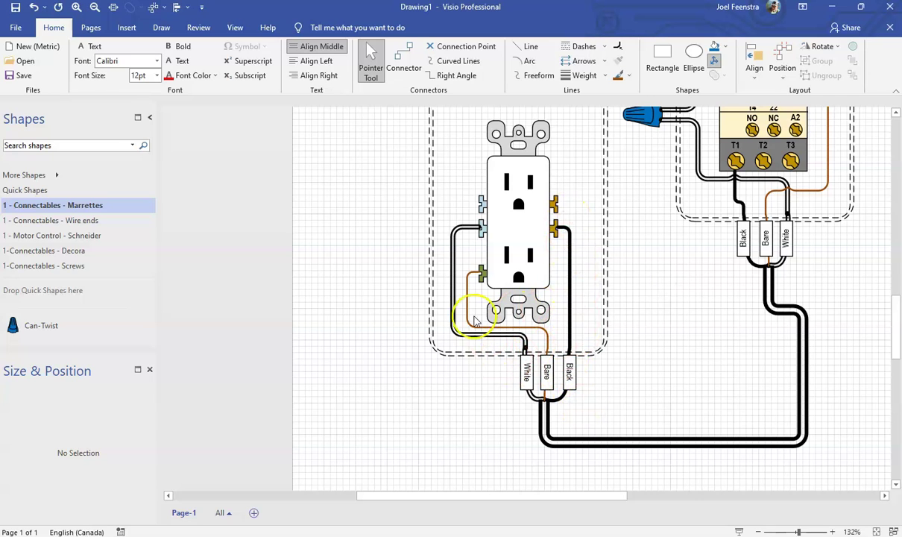
Flip the cable end shape beneath the contactor horizontally so White lies on the left and Black on the right.
{"action": "left_click_drag", "start_coordinate": [561, 495], "coordinate": [598, 497]}
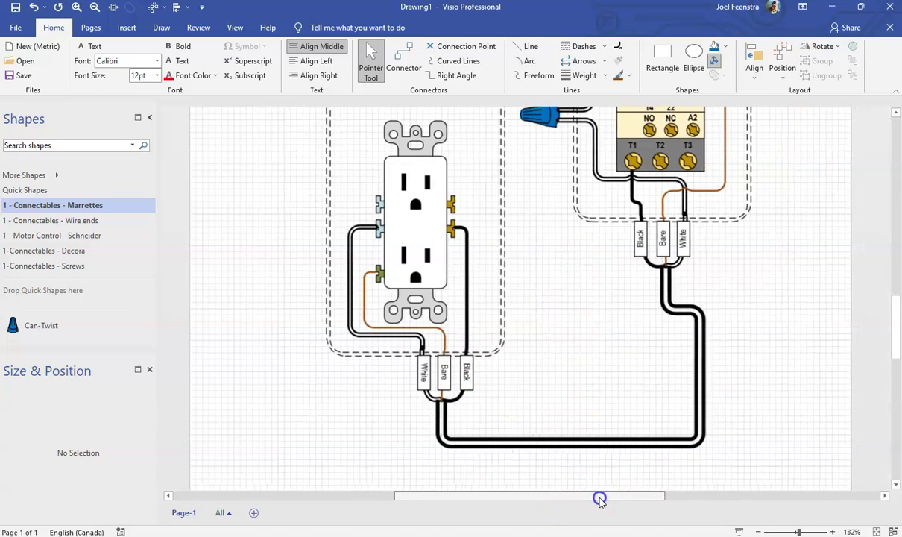
{"action": "scroll", "coordinate": [652, 395], "scroll_direction": "up", "scroll_amount": 3}
{"action": "scroll", "coordinate": [652, 395], "scroll_direction": "up", "scroll_amount": 1}
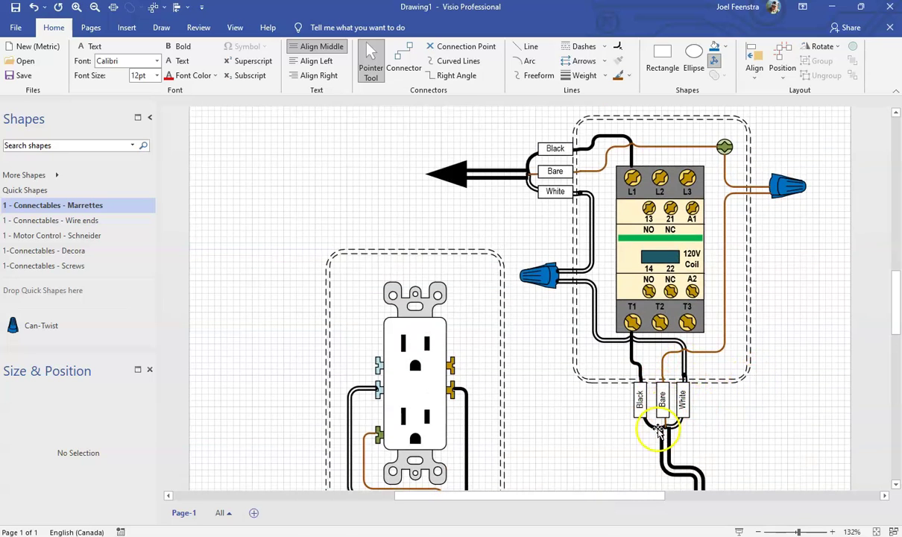
{"action": "left_click", "coordinate": [657, 428]}
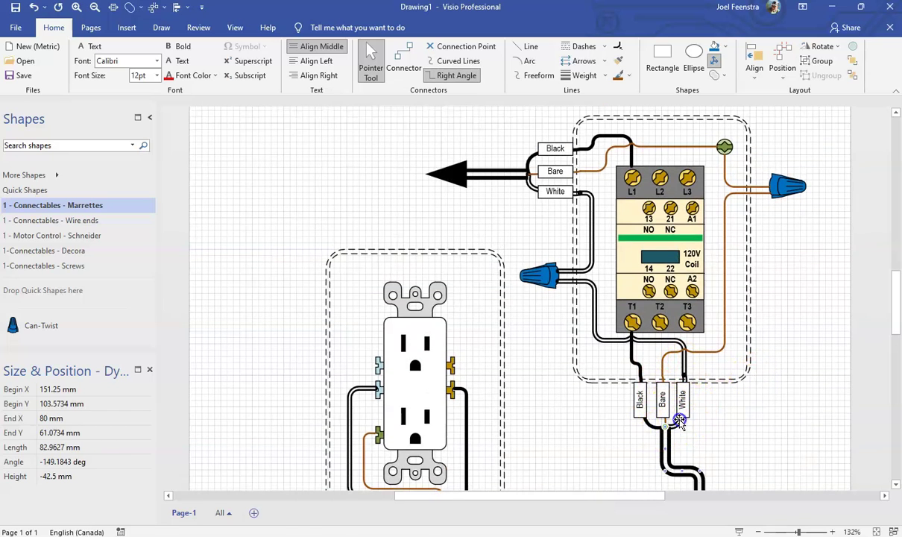
{"action": "left_click_drag", "start_coordinate": [679, 421], "coordinate": [681, 357]}
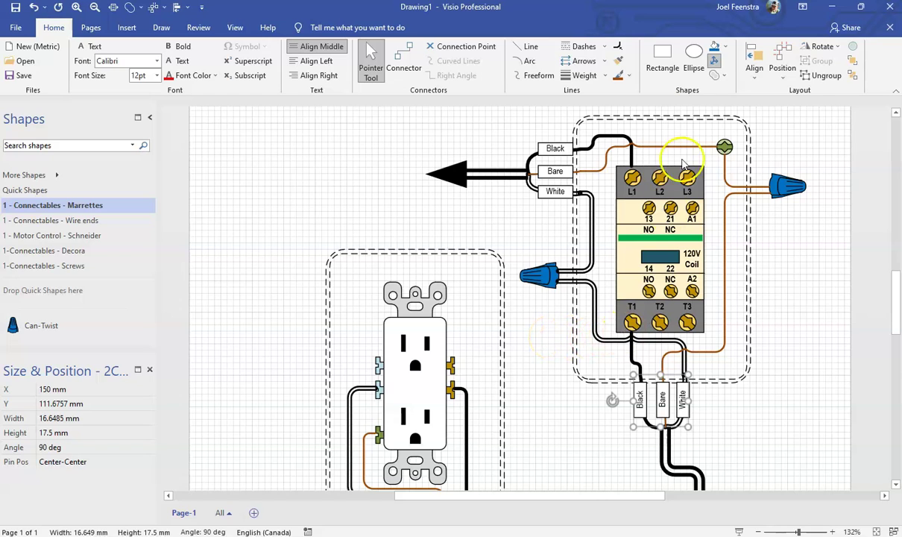
{"action": "left_click", "coordinate": [836, 46]}
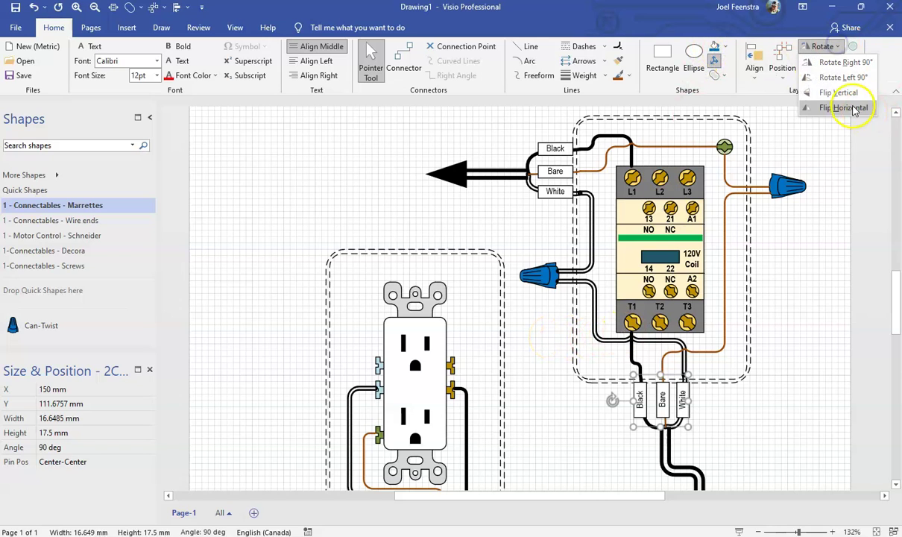
{"action": "left_click", "coordinate": [844, 104]}
{"action": "left_click", "coordinate": [800, 381]}
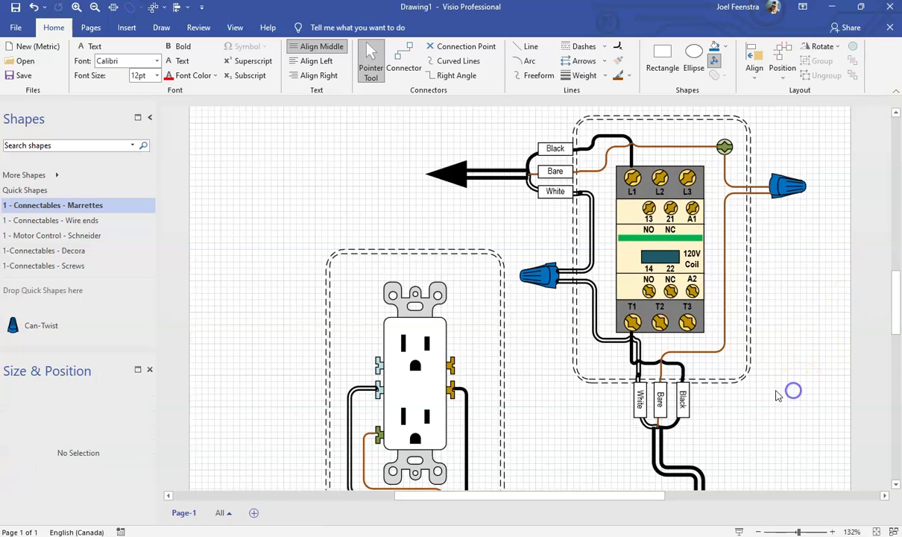
Separate the connectors beneath the T terminals by lowering the white and bare horizontal runs and raising the black one toward T1.
{"action": "scroll", "coordinate": [695, 396], "scroll_direction": "up", "scroll_amount": 5, "text": "ctrl"}
{"action": "left_click_drag", "start_coordinate": [575, 309], "coordinate": [522, 307]}
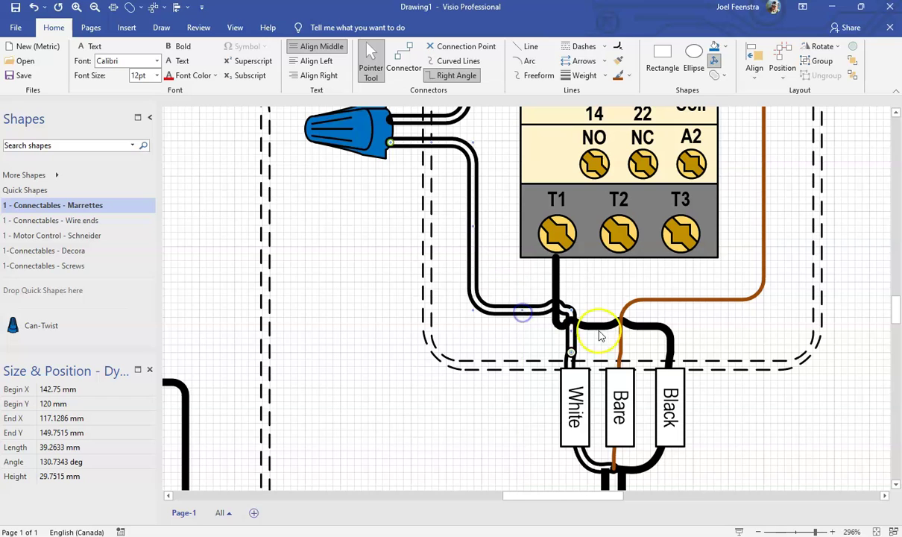
{"action": "left_click", "coordinate": [609, 327]}
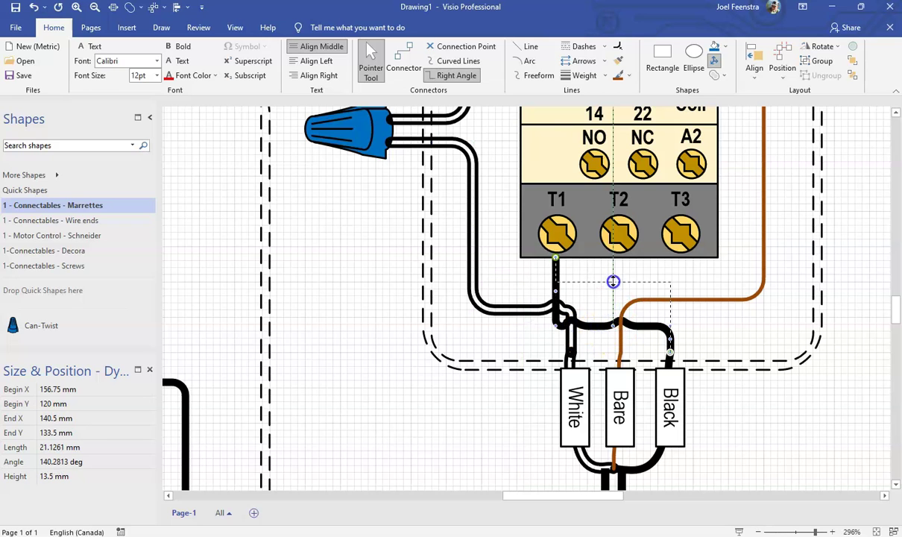
{"action": "left_click", "coordinate": [690, 302]}
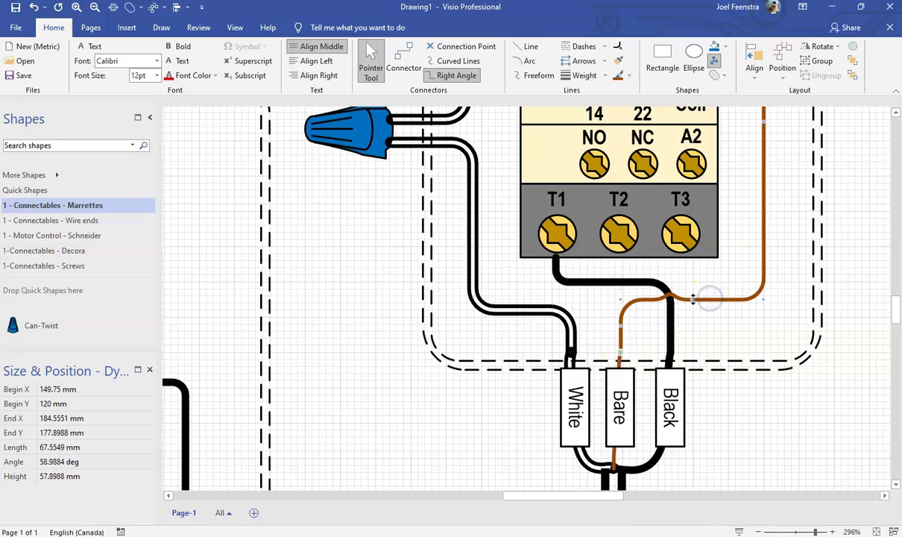
{"action": "left_click", "coordinate": [781, 431]}
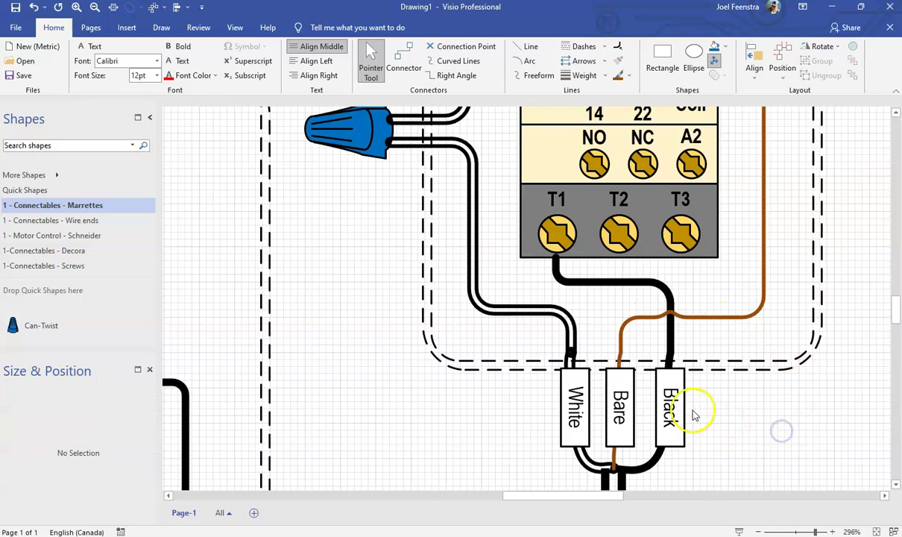
{"action": "scroll", "coordinate": [693, 415], "scroll_direction": "down", "scroll_amount": 4, "text": "ctrl"}
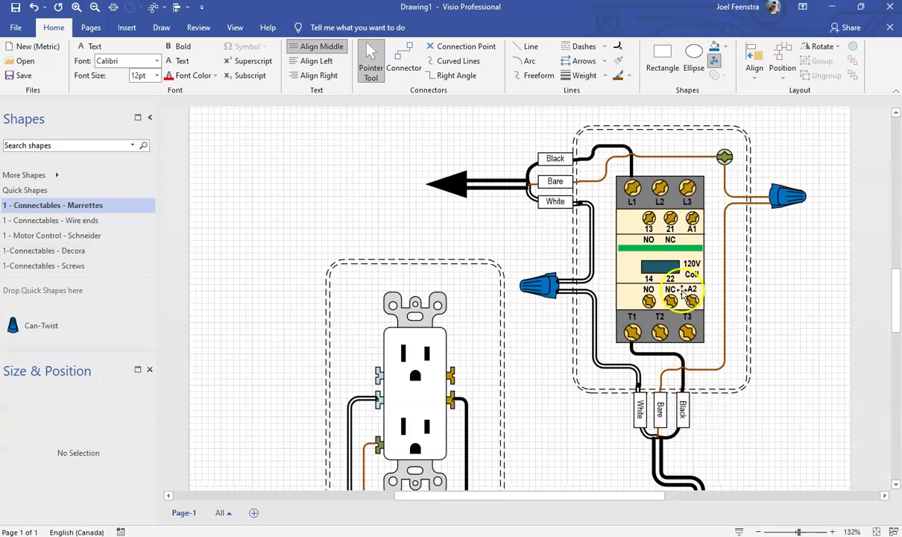
Move the upper white connector, and reconnect its ends to the left Can-Twist and the incoming cable's White conductor.
{"action": "left_click_drag", "start_coordinate": [568, 215], "coordinate": [570, 279]}
{"action": "left_click", "coordinate": [552, 250]}
{"action": "left_click_drag", "start_coordinate": [539, 247], "coordinate": [585, 253]}
{"action": "left_click", "coordinate": [587, 296]}
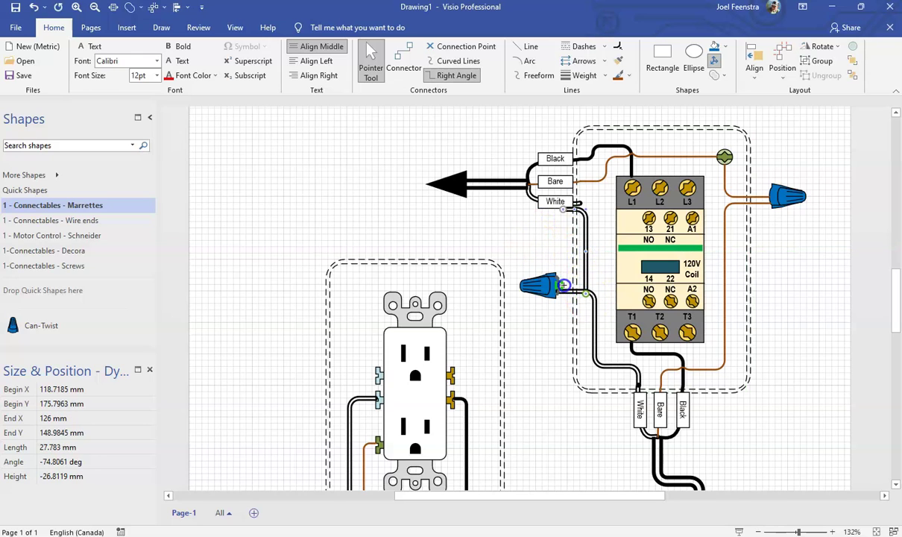
{"action": "left_click_drag", "start_coordinate": [562, 285], "coordinate": [560, 286]}
{"action": "left_click_drag", "start_coordinate": [590, 247], "coordinate": [579, 202]}
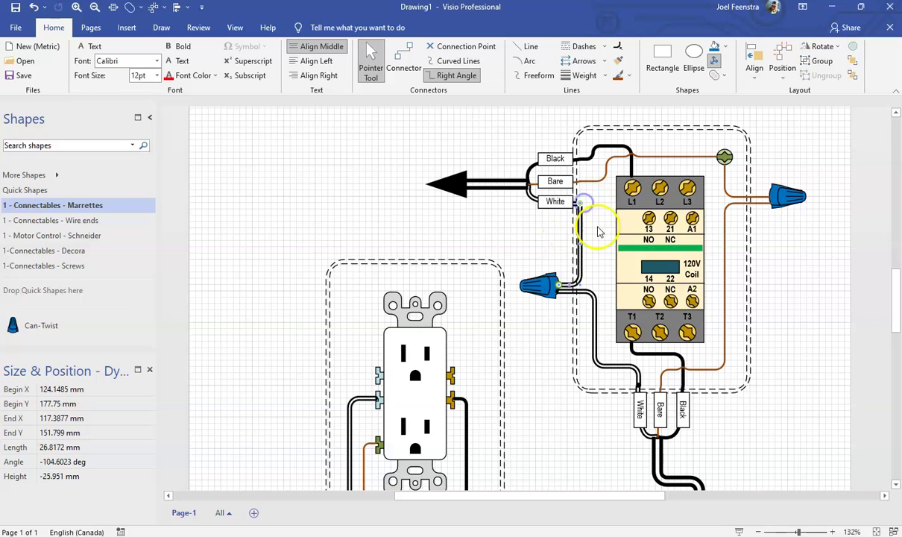
Shift the upper white connector's vertical run right, toward the contactor.
{"action": "left_click_drag", "start_coordinate": [580, 243], "coordinate": [597, 248]}
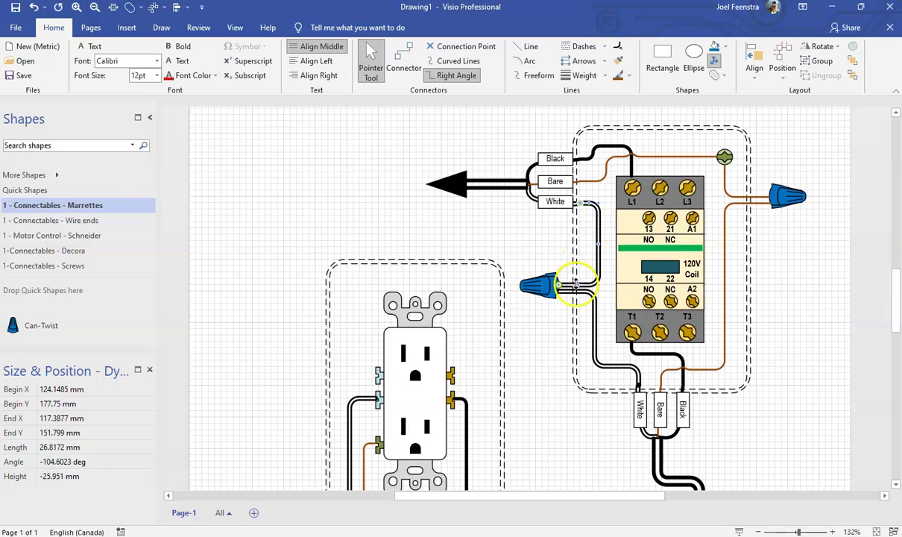
{"action": "left_click", "coordinate": [525, 252]}
{"action": "left_click", "coordinate": [610, 308]}
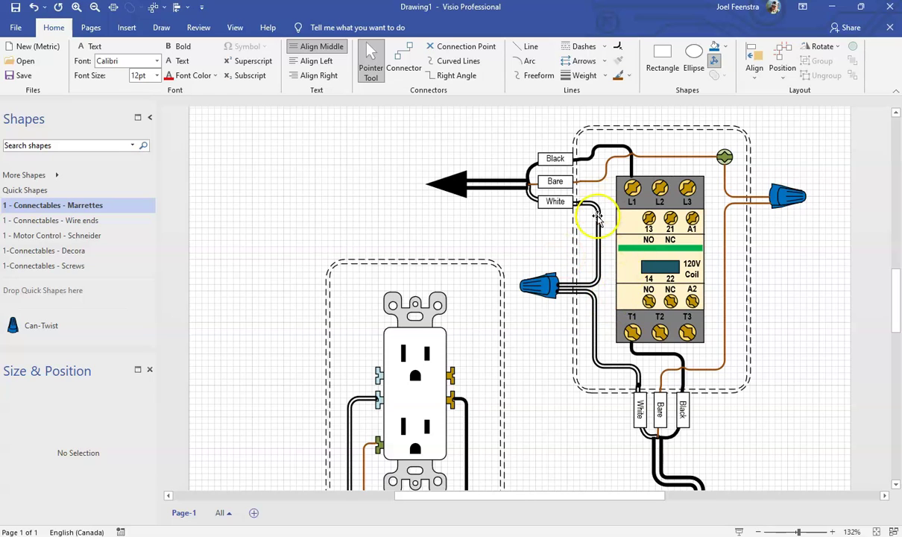
Align the lower white connector's vertical run with the upper white connector's vertical run beside the contactor.
{"action": "left_click", "coordinate": [594, 321]}
{"action": "scroll", "coordinate": [594, 323], "scroll_direction": "up", "scroll_amount": 5}
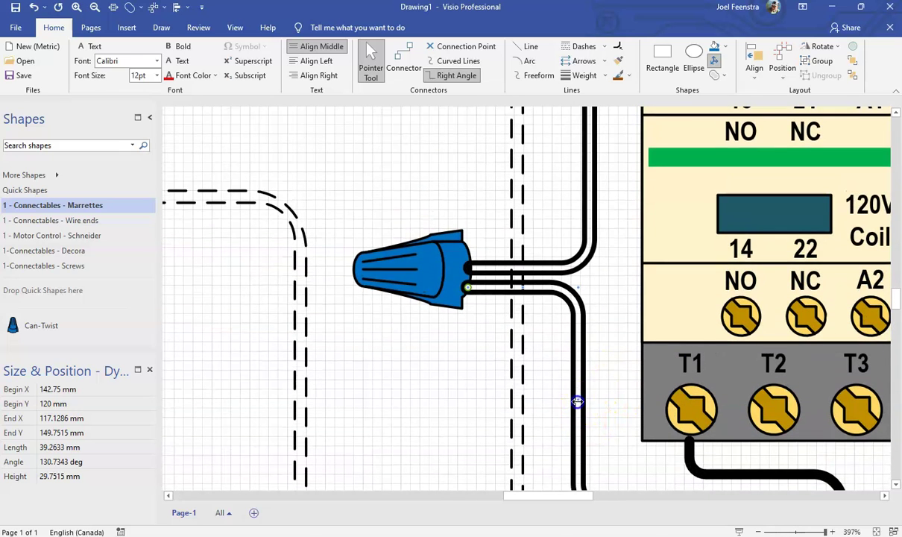
{"action": "left_click_drag", "start_coordinate": [590, 244], "coordinate": [586, 409]}
{"action": "left_click_drag", "start_coordinate": [595, 314], "coordinate": [592, 264]}
{"action": "left_click_drag", "start_coordinate": [590, 220], "coordinate": [590, 221]}
{"action": "key", "text": "ctrl+shift+w"}
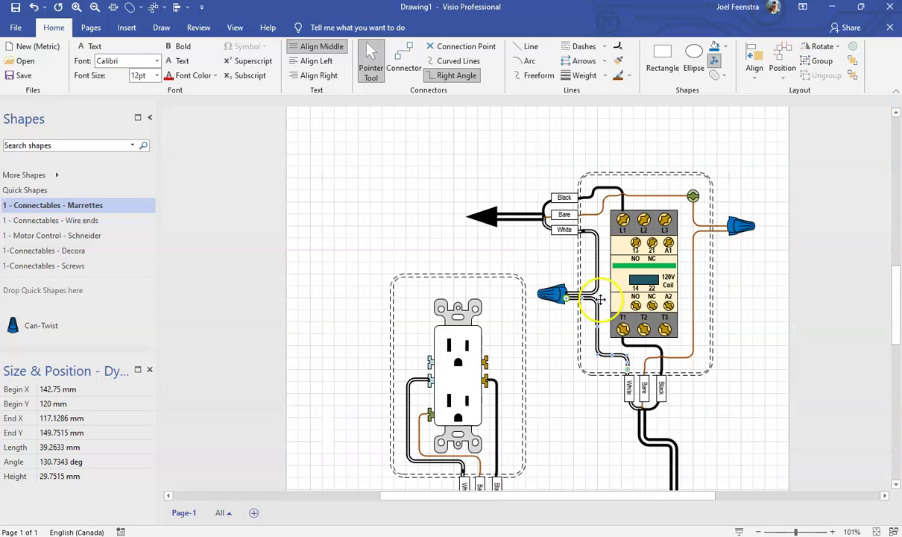
{"action": "left_click", "coordinate": [578, 422]}
{"action": "scroll", "coordinate": [578, 423], "scroll_direction": "down", "scroll_amount": 3}
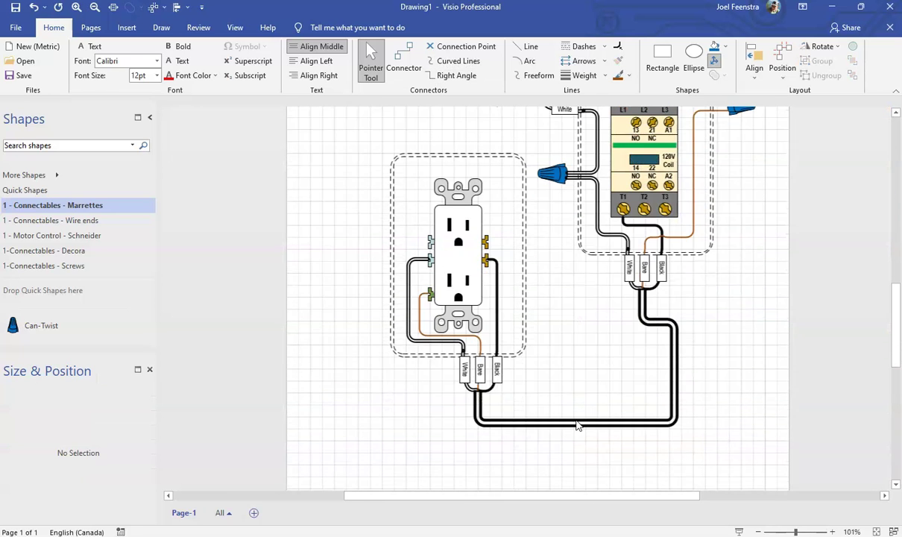
Select the entire connection drawing, including both device boxes, cables and Can-Twists, and group it into one object.
{"action": "scroll", "coordinate": [552, 389], "scroll_direction": "down", "scroll_amount": 2}
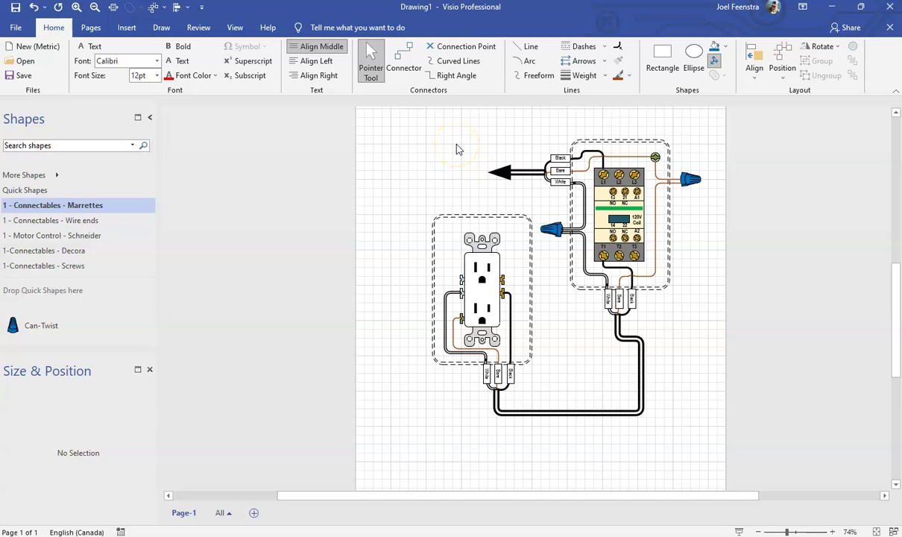
{"action": "key", "text": "ctrl+a"}
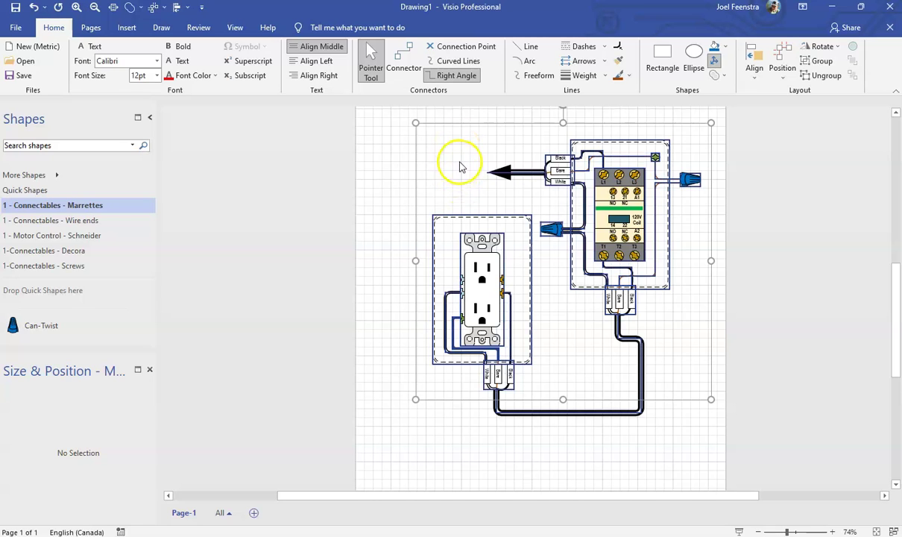
{"action": "left_click", "coordinate": [451, 149]}
{"action": "scroll", "coordinate": [450, 152], "scroll_direction": "down", "scroll_amount": 2}
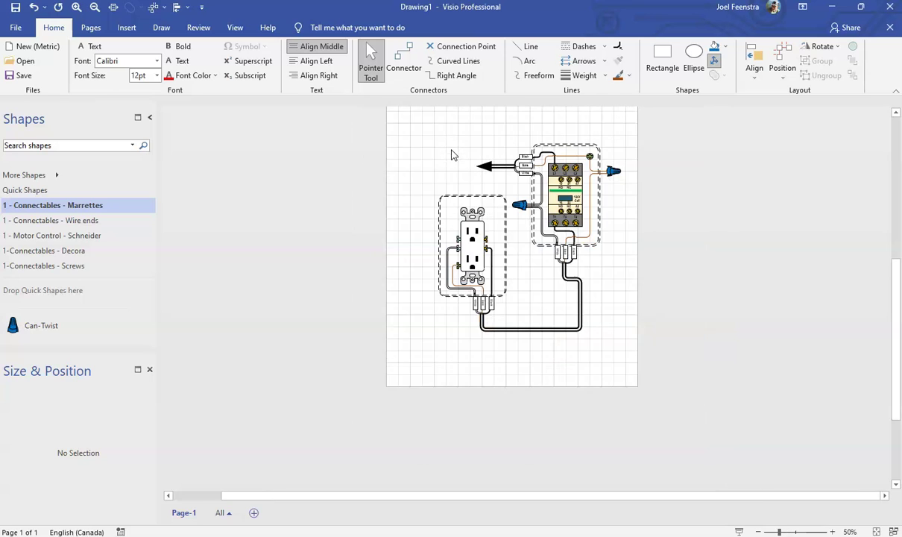
{"action": "scroll", "coordinate": [415, 155], "scroll_direction": "up", "scroll_amount": 1}
{"action": "mouse_move", "coordinate": [412, 148]}
{"action": "left_mouse_down"}
{"action": "mouse_move", "coordinate": [594, 431]}
{"action": "mouse_move", "coordinate": [639, 418]}
{"action": "left_mouse_up"}
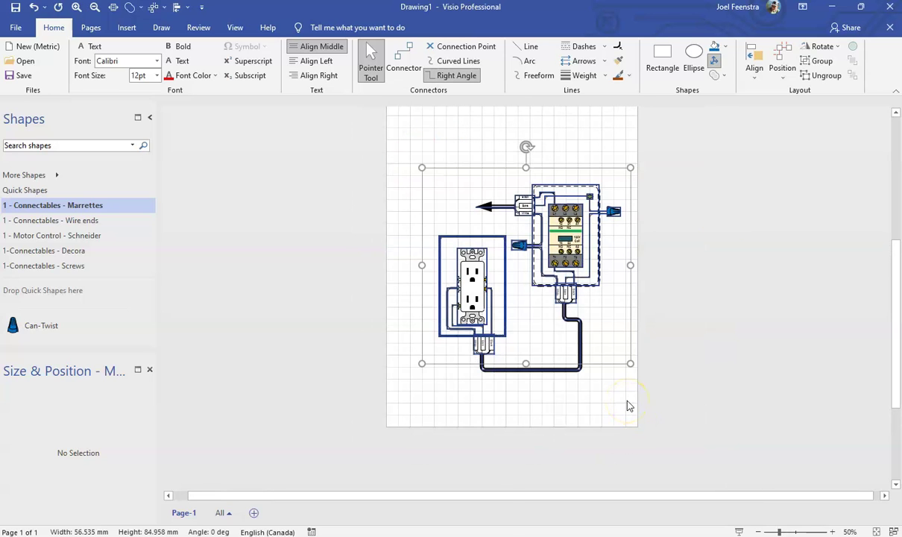
{"action": "left_click", "coordinate": [820, 61]}
Center the grouped connection drawing on the page, and deselect it.
{"action": "scroll", "coordinate": [624, 332], "scroll_direction": "up", "scroll_amount": 3}
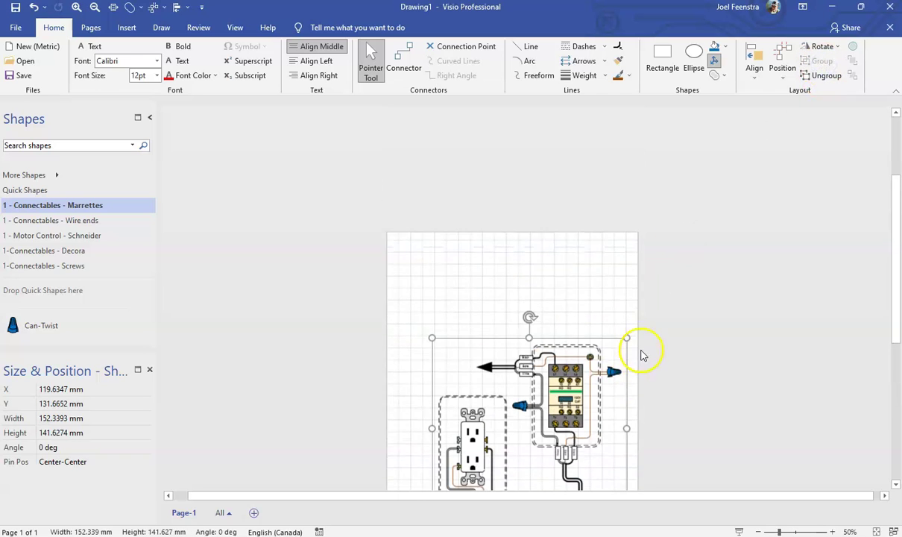
{"action": "scroll", "coordinate": [634, 334], "scroll_direction": "down", "scroll_amount": 2}
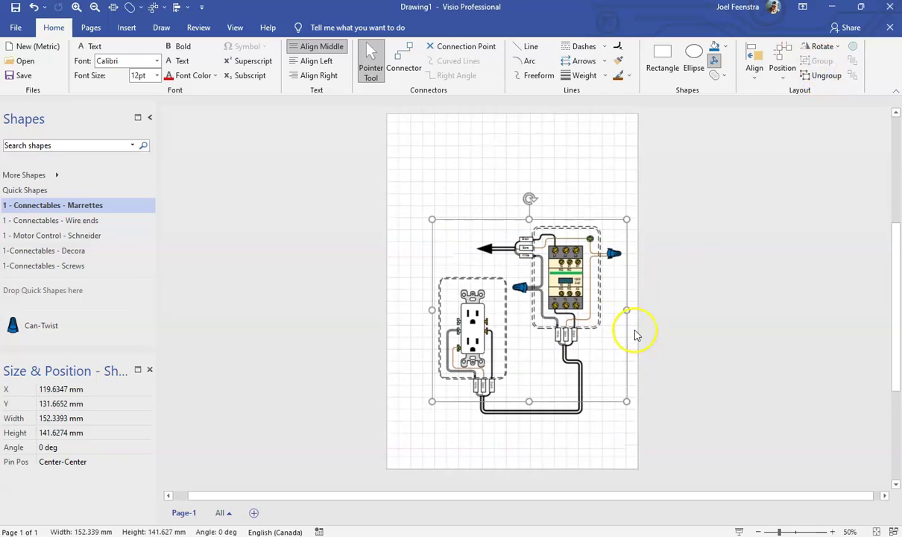
{"action": "left_click", "coordinate": [853, 49]}
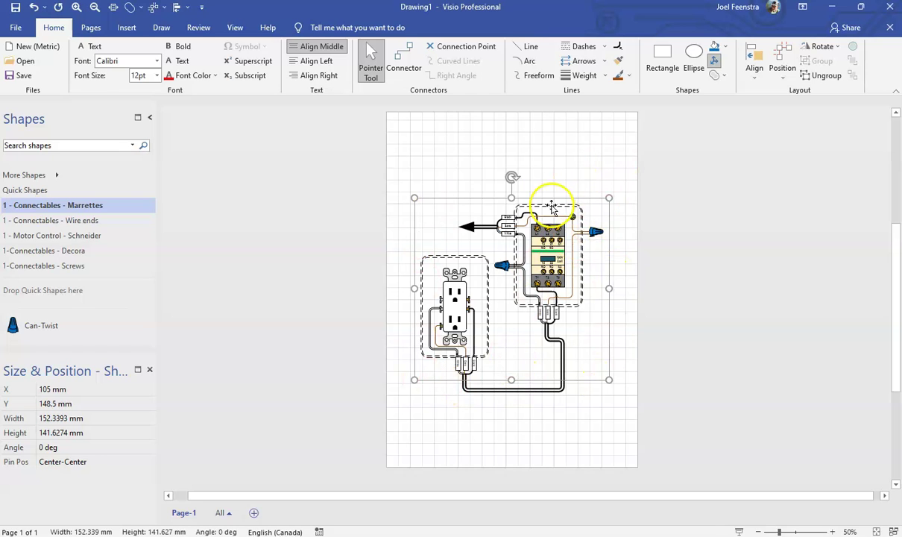
{"action": "left_click", "coordinate": [546, 159]}
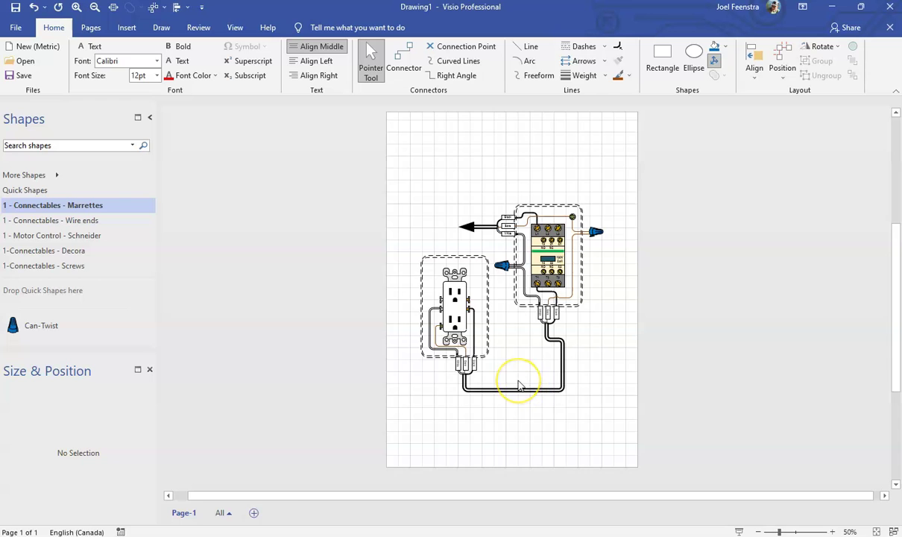
{"action": "scroll", "coordinate": [519, 385], "scroll_direction": "up", "scroll_amount": 5}
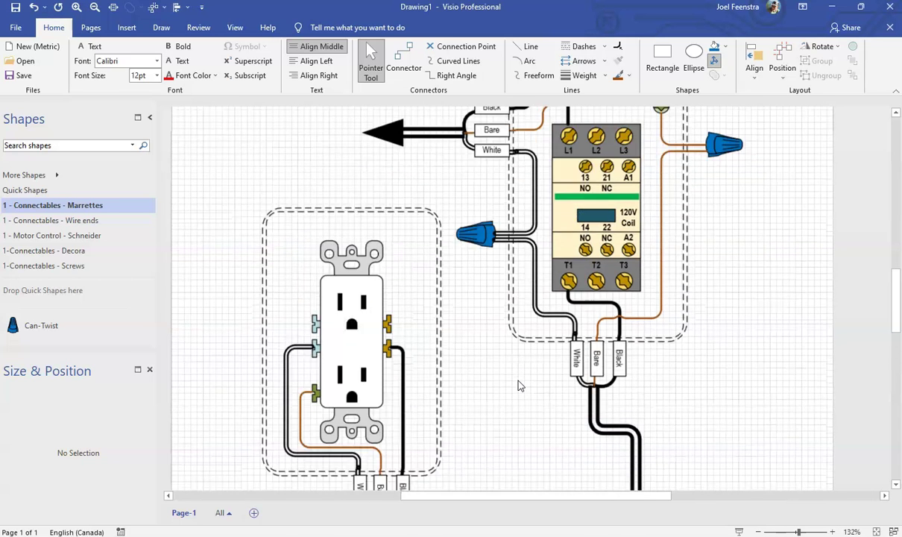
{"action": "scroll", "coordinate": [520, 385], "scroll_direction": "up", "scroll_amount": 2}
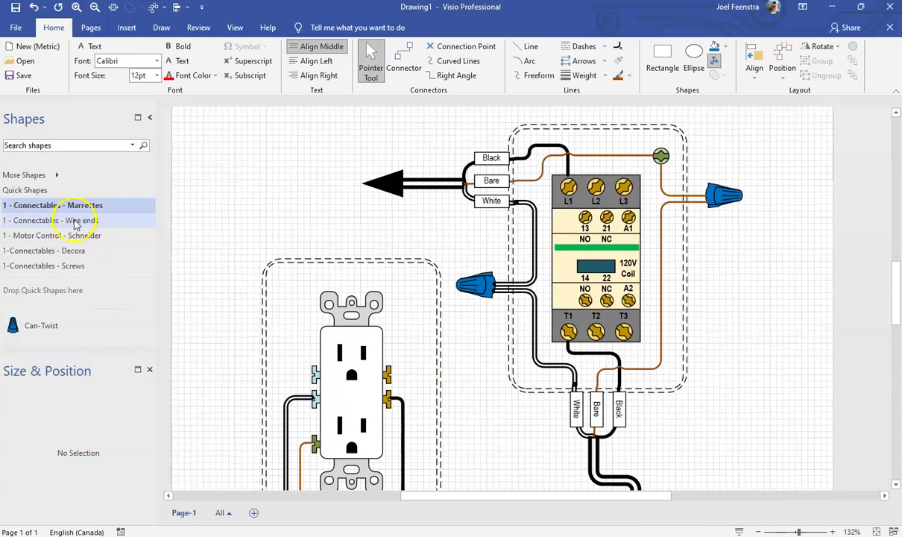
{"action": "scroll", "coordinate": [559, 354], "scroll_direction": "down", "scroll_amount": 6}
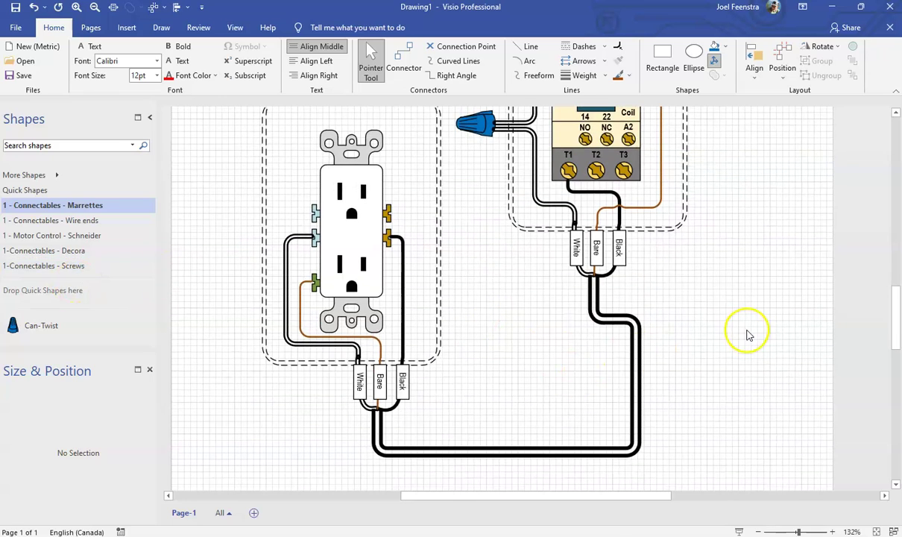
{"action": "scroll", "coordinate": [742, 353], "scroll_direction": "up", "scroll_amount": 6}
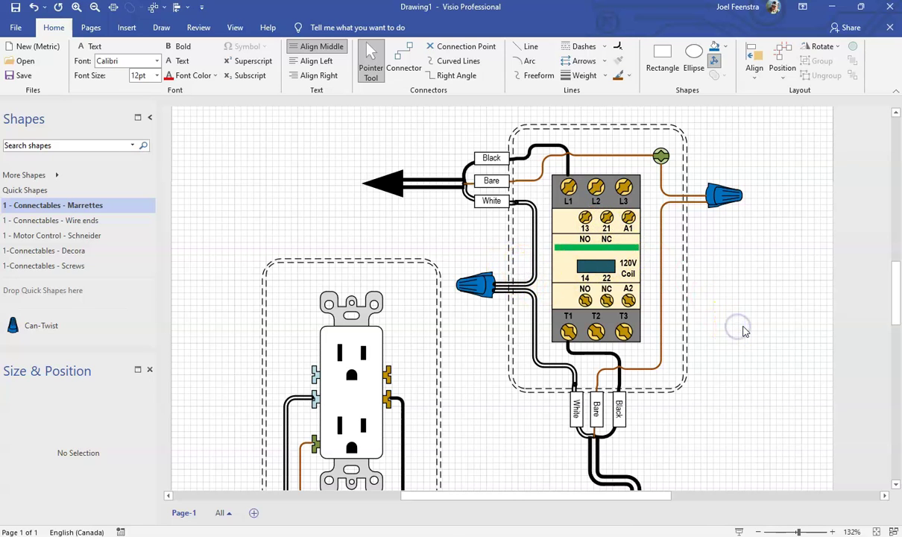
Try connecting the left Can-Twist to the contactor's A2 terminal with a right-angle connector, and remove that connector again.
{"action": "scroll", "coordinate": [741, 331], "scroll_direction": "up", "scroll_amount": 3, "text": "ctrl"}
{"action": "left_click", "coordinate": [401, 56]}
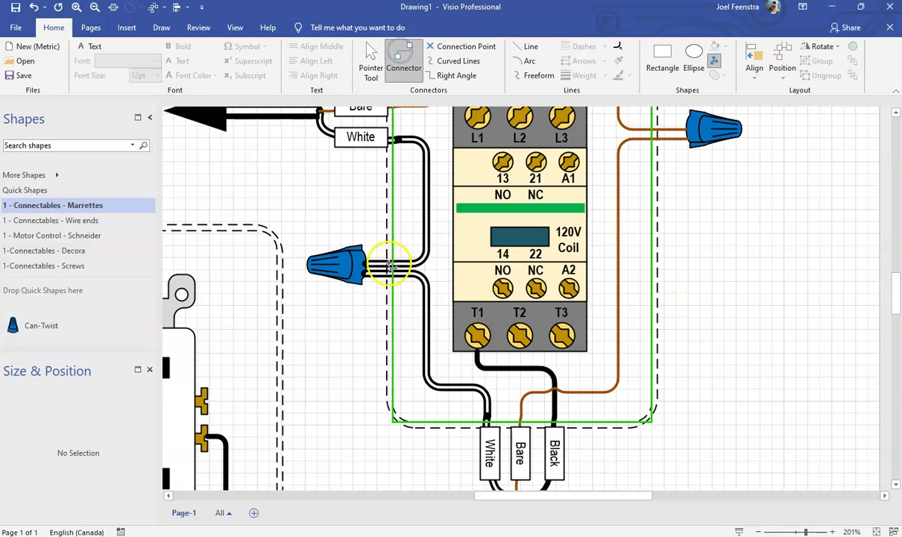
{"action": "left_click_drag", "start_coordinate": [363, 279], "coordinate": [571, 296]}
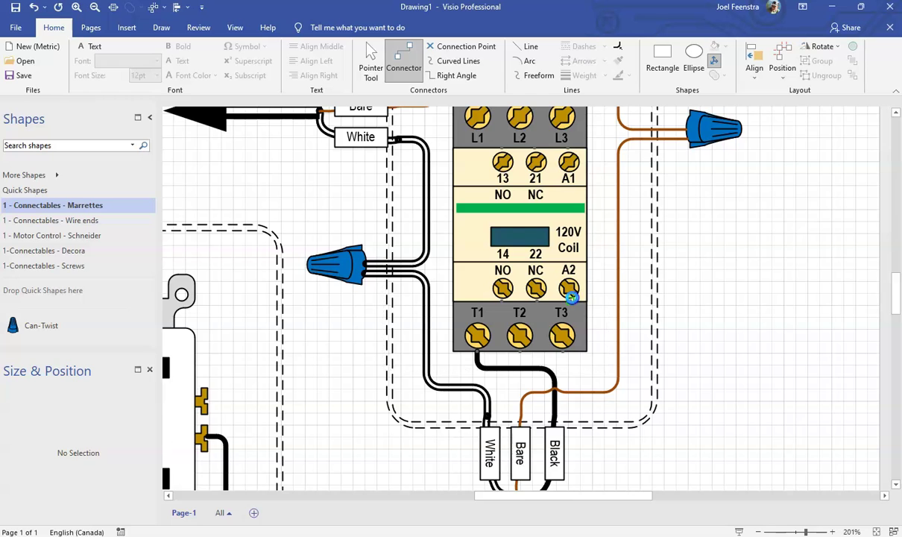
{"action": "mouse_move", "coordinate": [398, 311]}
{"action": "left_mouse_down"}
{"action": "mouse_move", "coordinate": [378, 311]}
{"action": "mouse_move", "coordinate": [412, 305]}
{"action": "left_mouse_up"}
{"action": "left_click_drag", "start_coordinate": [584, 368], "coordinate": [526, 378]}
{"action": "scroll", "coordinate": [526, 379], "scroll_direction": "up", "scroll_amount": 3}
{"action": "scroll", "coordinate": [447, 298], "scroll_direction": "down", "scroll_amount": 3}
{"action": "left_click", "coordinate": [350, 263]}
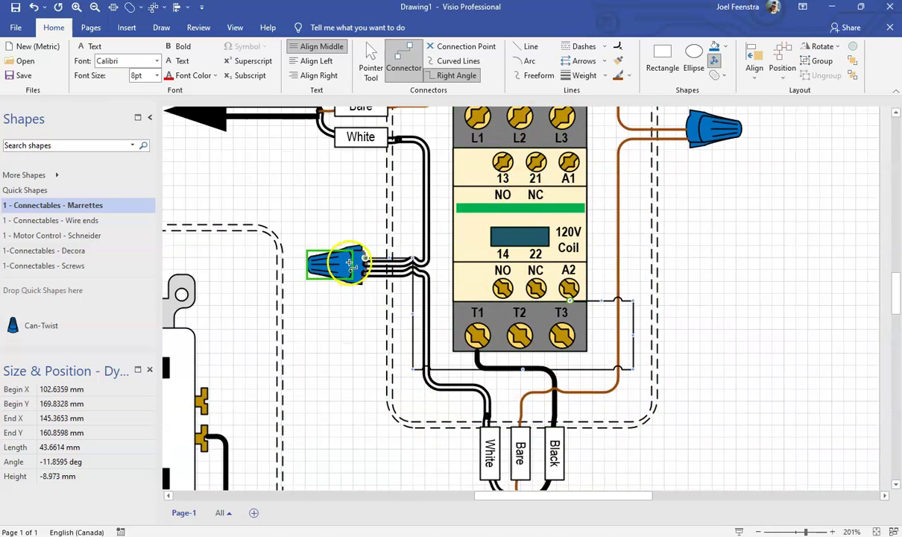
{"action": "scroll", "coordinate": [350, 263], "scroll_direction": "up", "scroll_amount": 3}
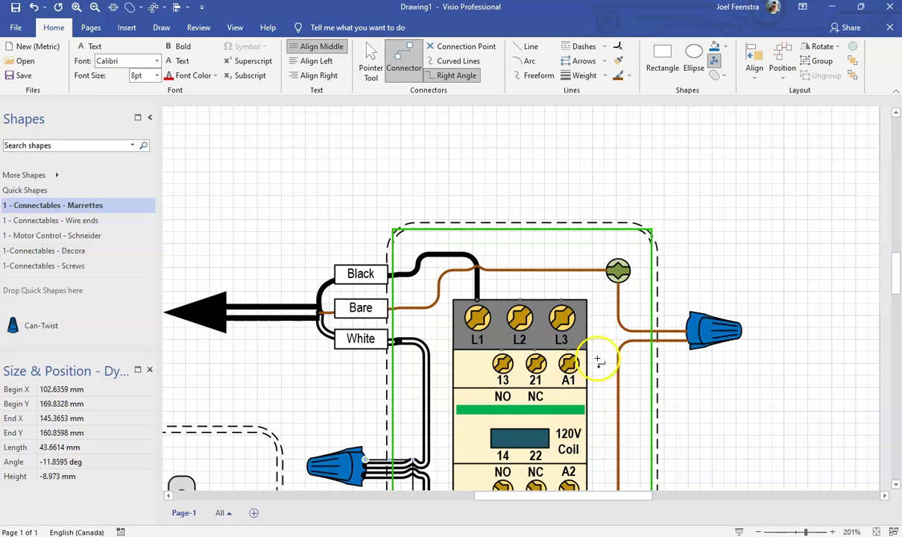
{"action": "scroll", "coordinate": [598, 361], "scroll_direction": "down", "scroll_amount": 2}
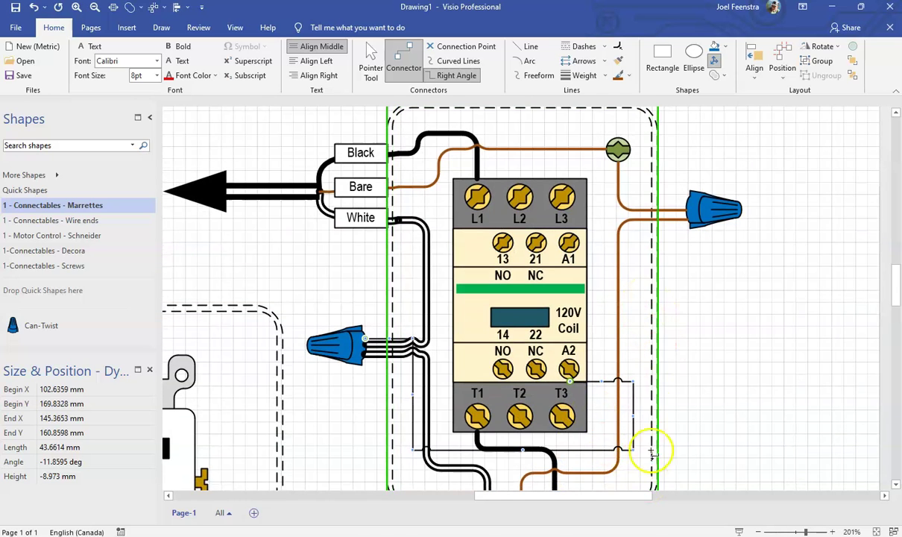
{"action": "key", "text": "Escape"}
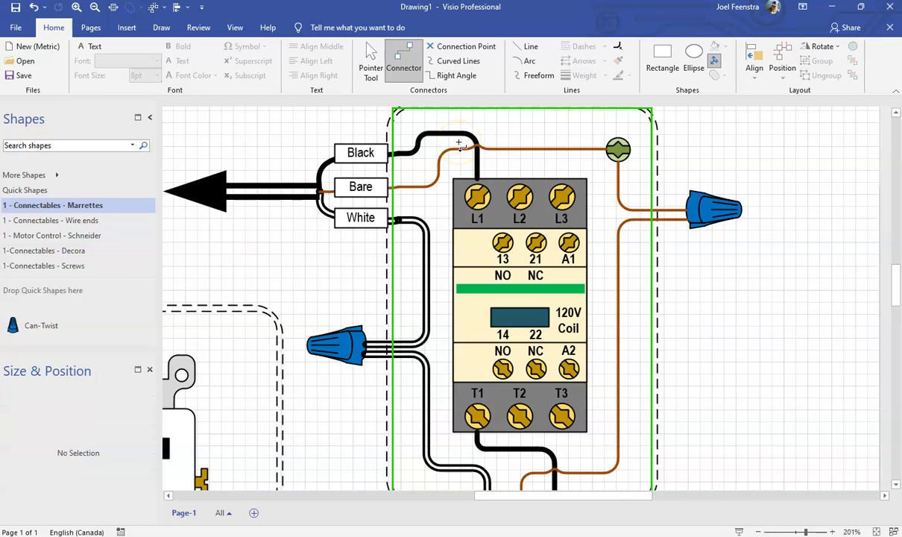
{"action": "scroll", "coordinate": [515, 272], "scroll_direction": "down", "scroll_amount": 3}
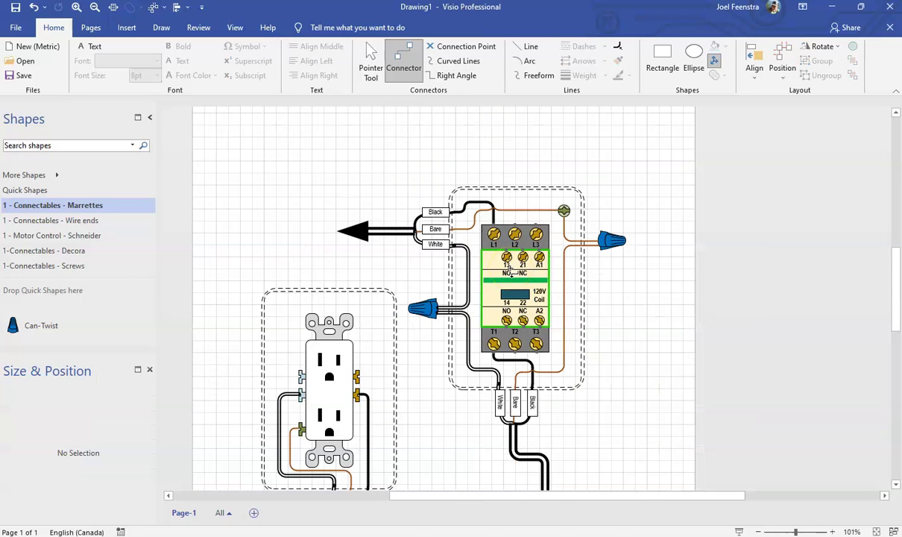
{"action": "scroll", "coordinate": [514, 299], "scroll_direction": "down", "scroll_amount": 5}
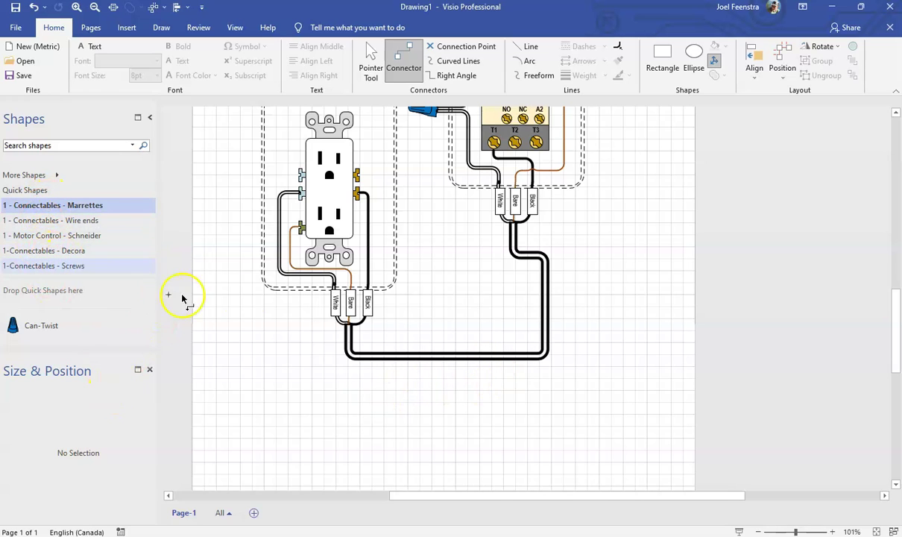
{"action": "scroll", "coordinate": [253, 290], "scroll_direction": "up", "scroll_amount": 2}
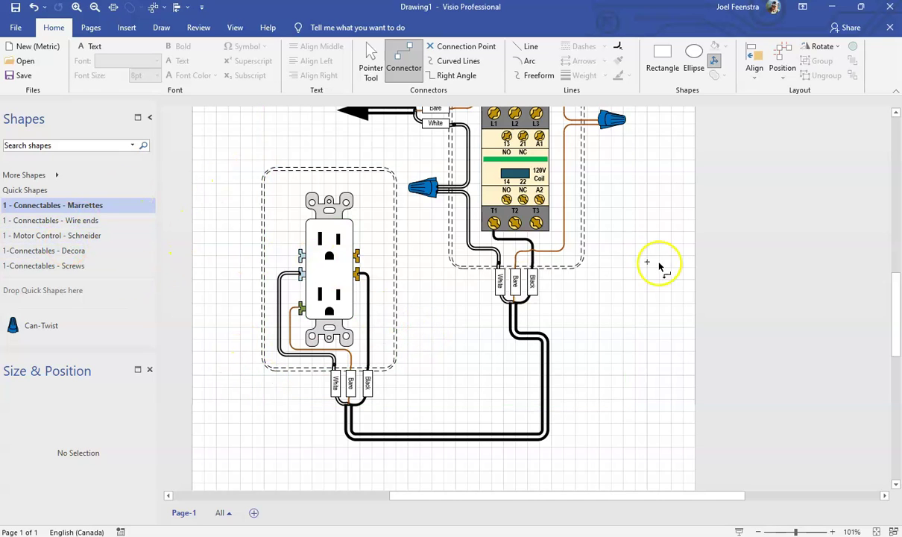
{"action": "left_click", "coordinate": [371, 64]}
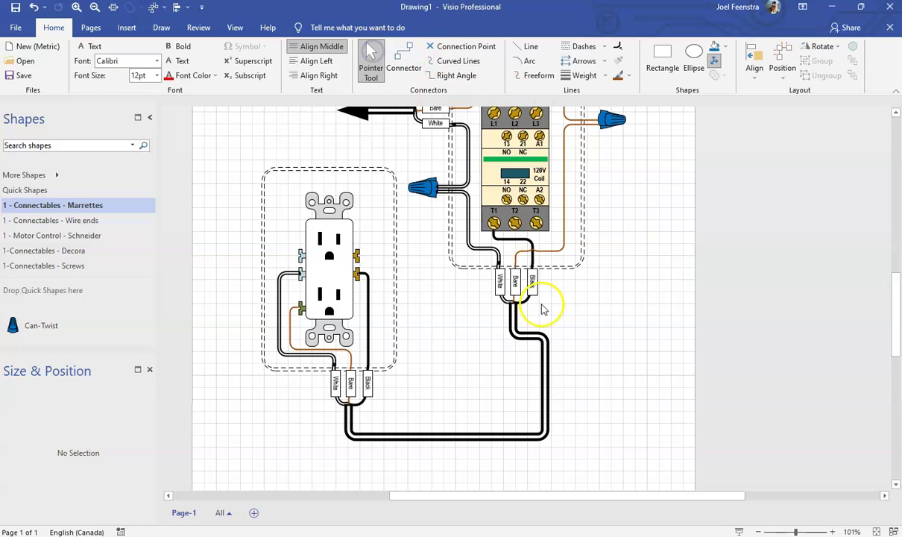
{"action": "scroll", "coordinate": [543, 305], "scroll_direction": "up", "scroll_amount": 2}
{"action": "scroll", "coordinate": [541, 307], "scroll_direction": "down", "scroll_amount": 1}
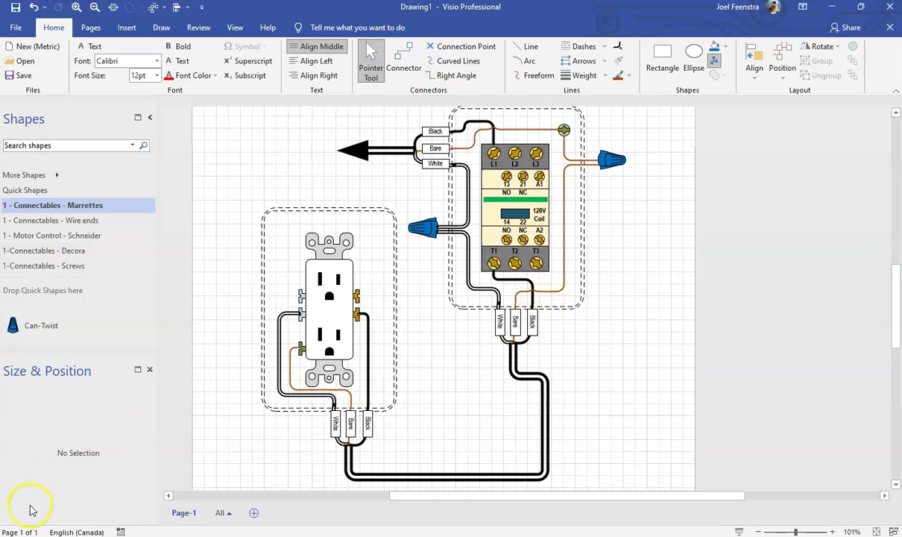